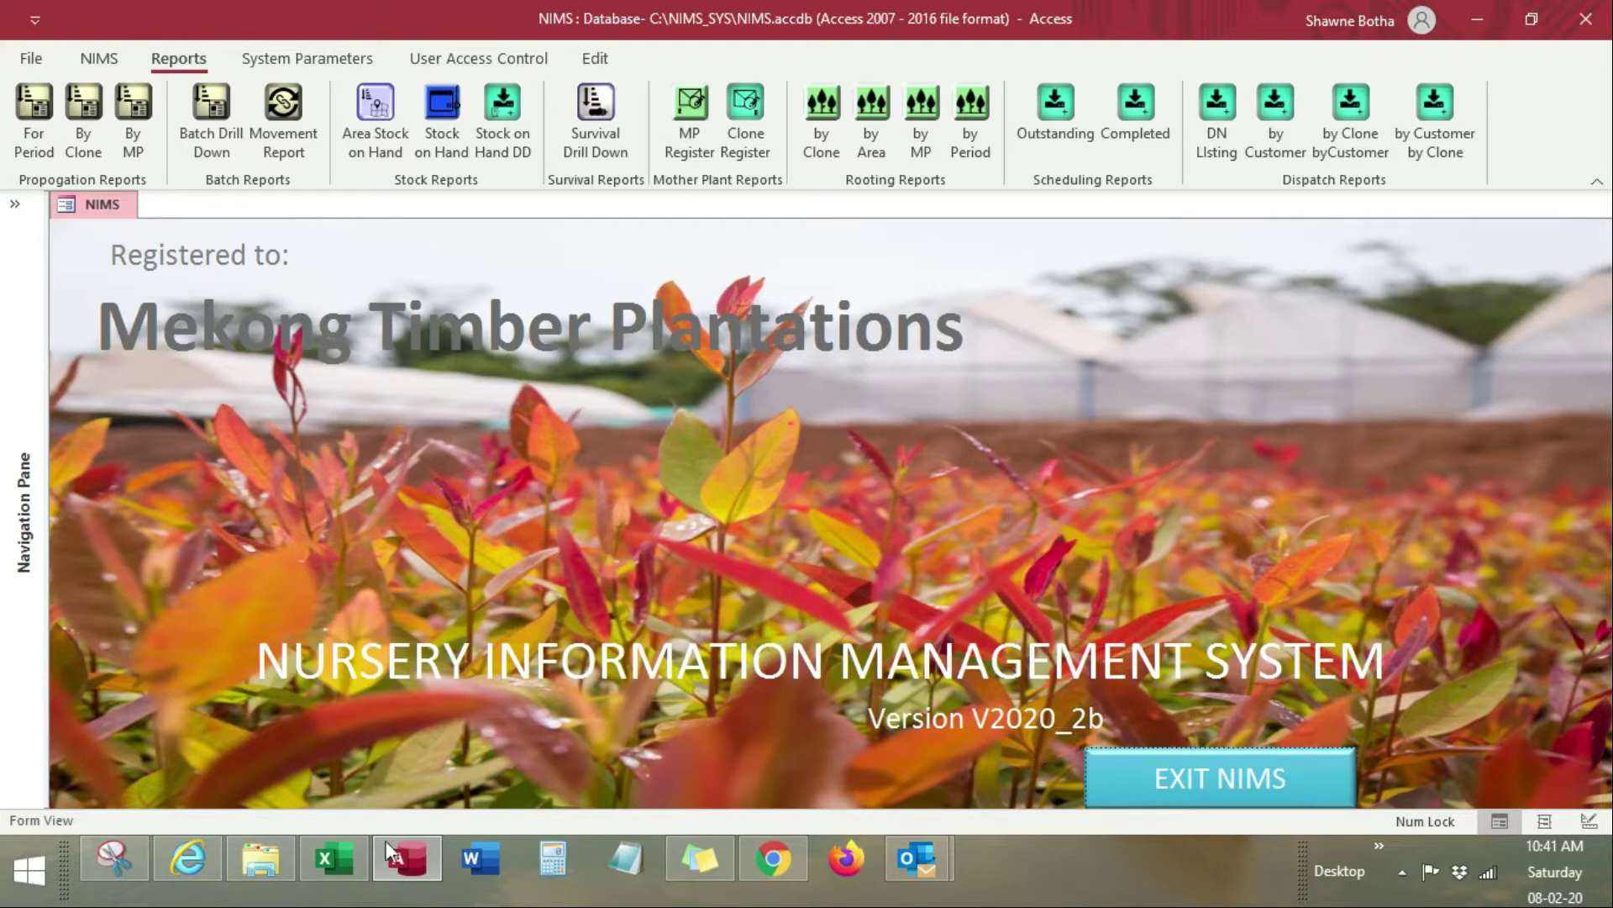
# Step: Switch from NIMS to the Excel Book1 sheet listing batches P657 to P789
pyautogui.click(341, 856)
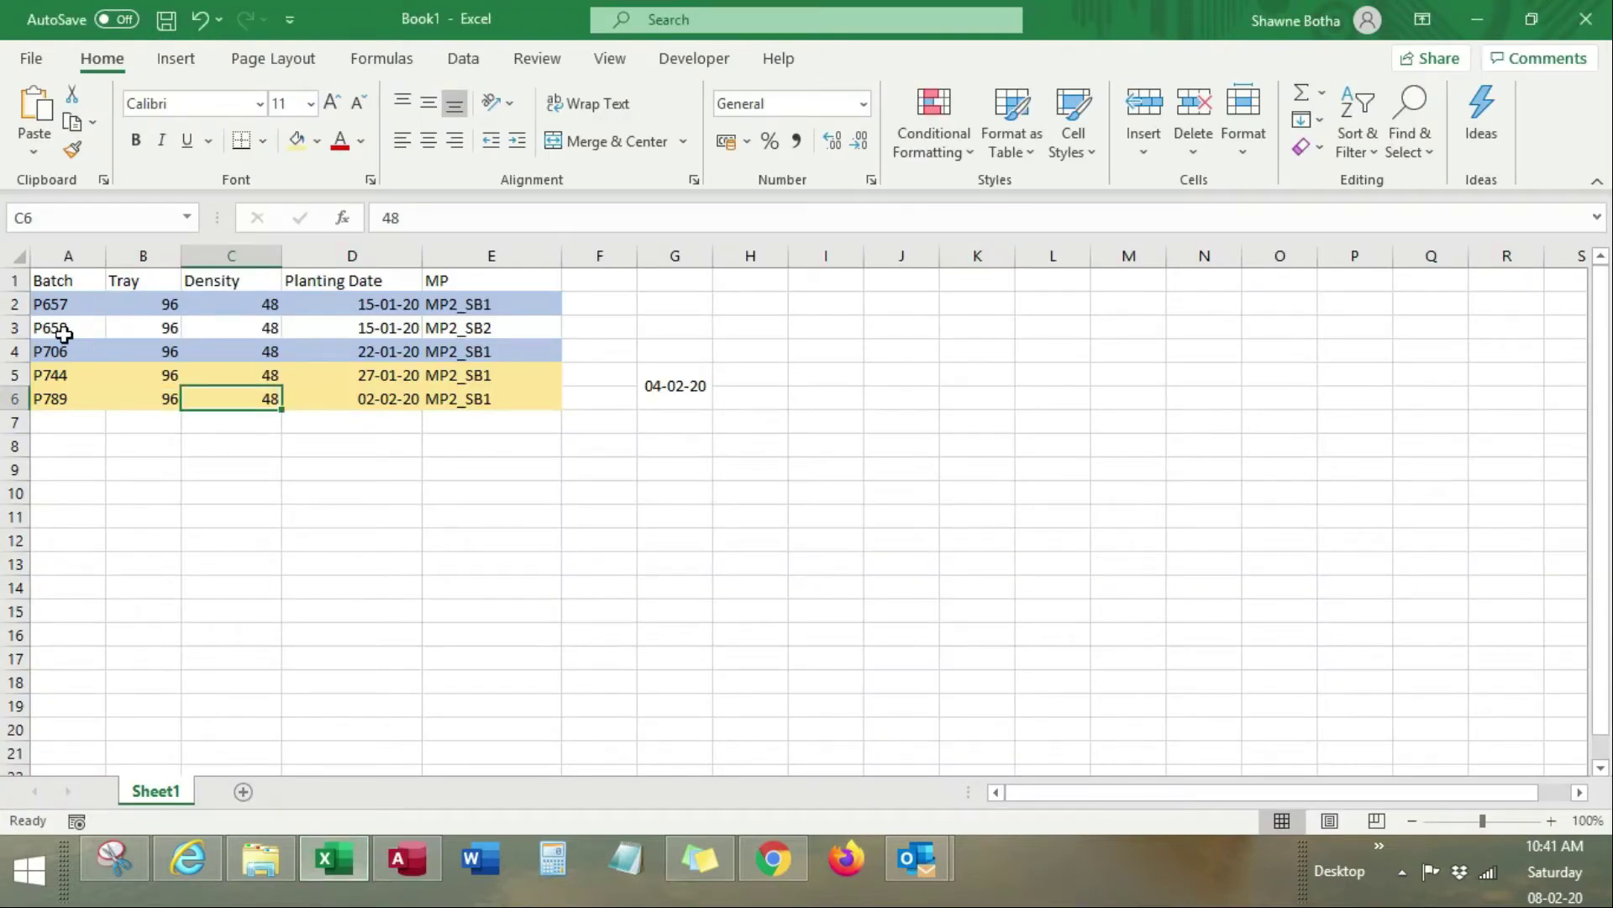
# Step: Review the mother plants, planting dates and densities of batches P657 to P789
pyautogui.click(463, 325)
pyautogui.click(374, 325)
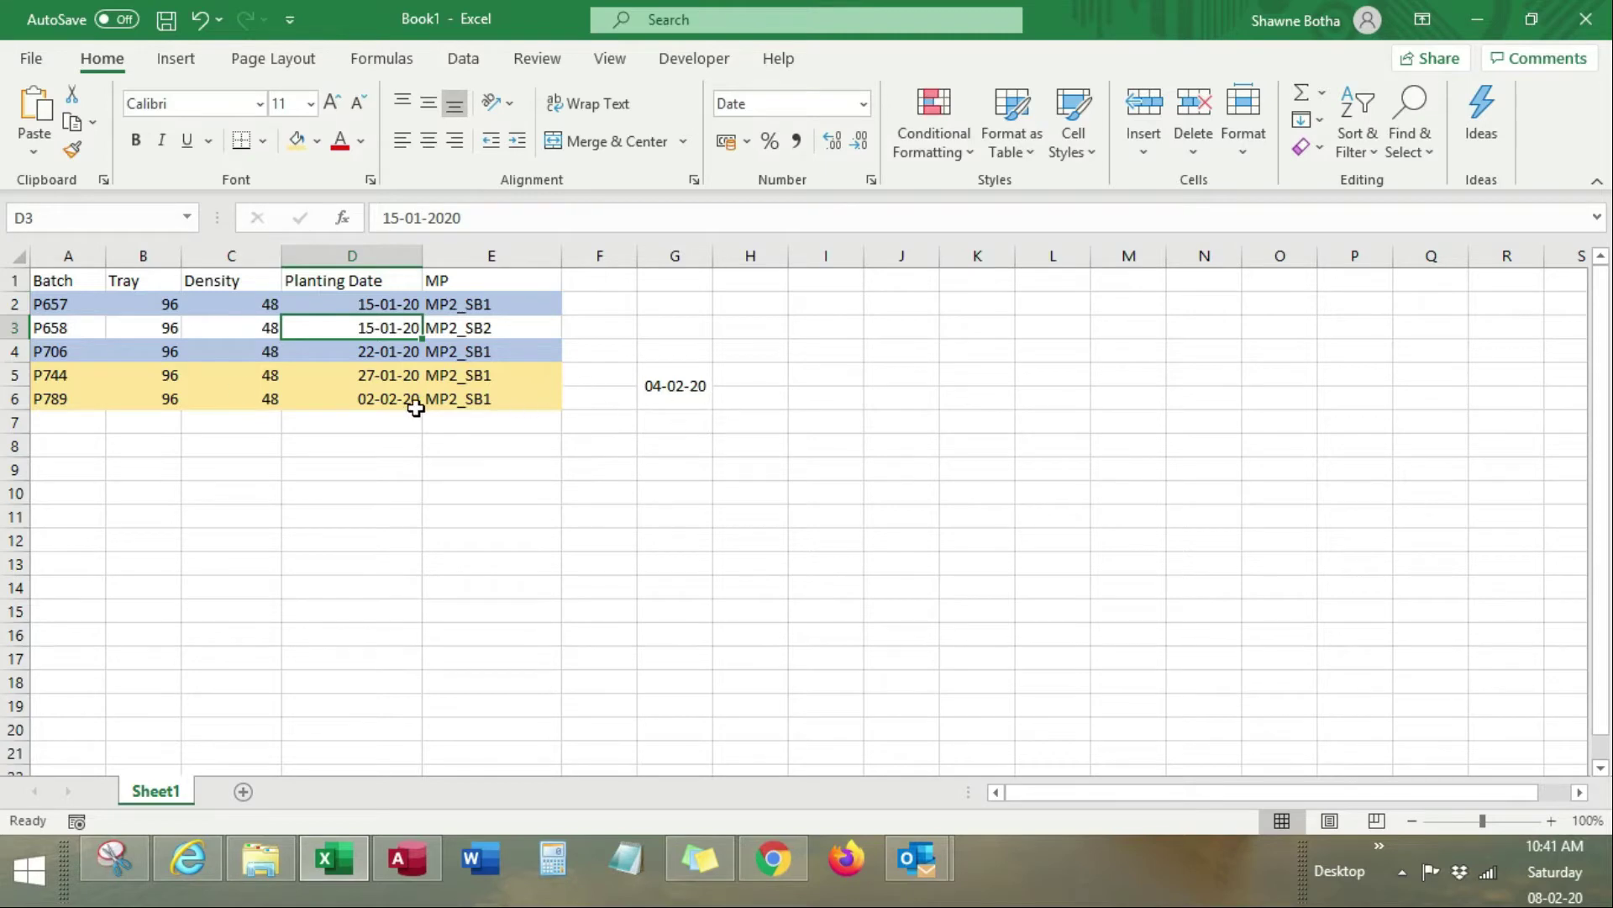
pyautogui.click(51, 395)
pyautogui.click(50, 305)
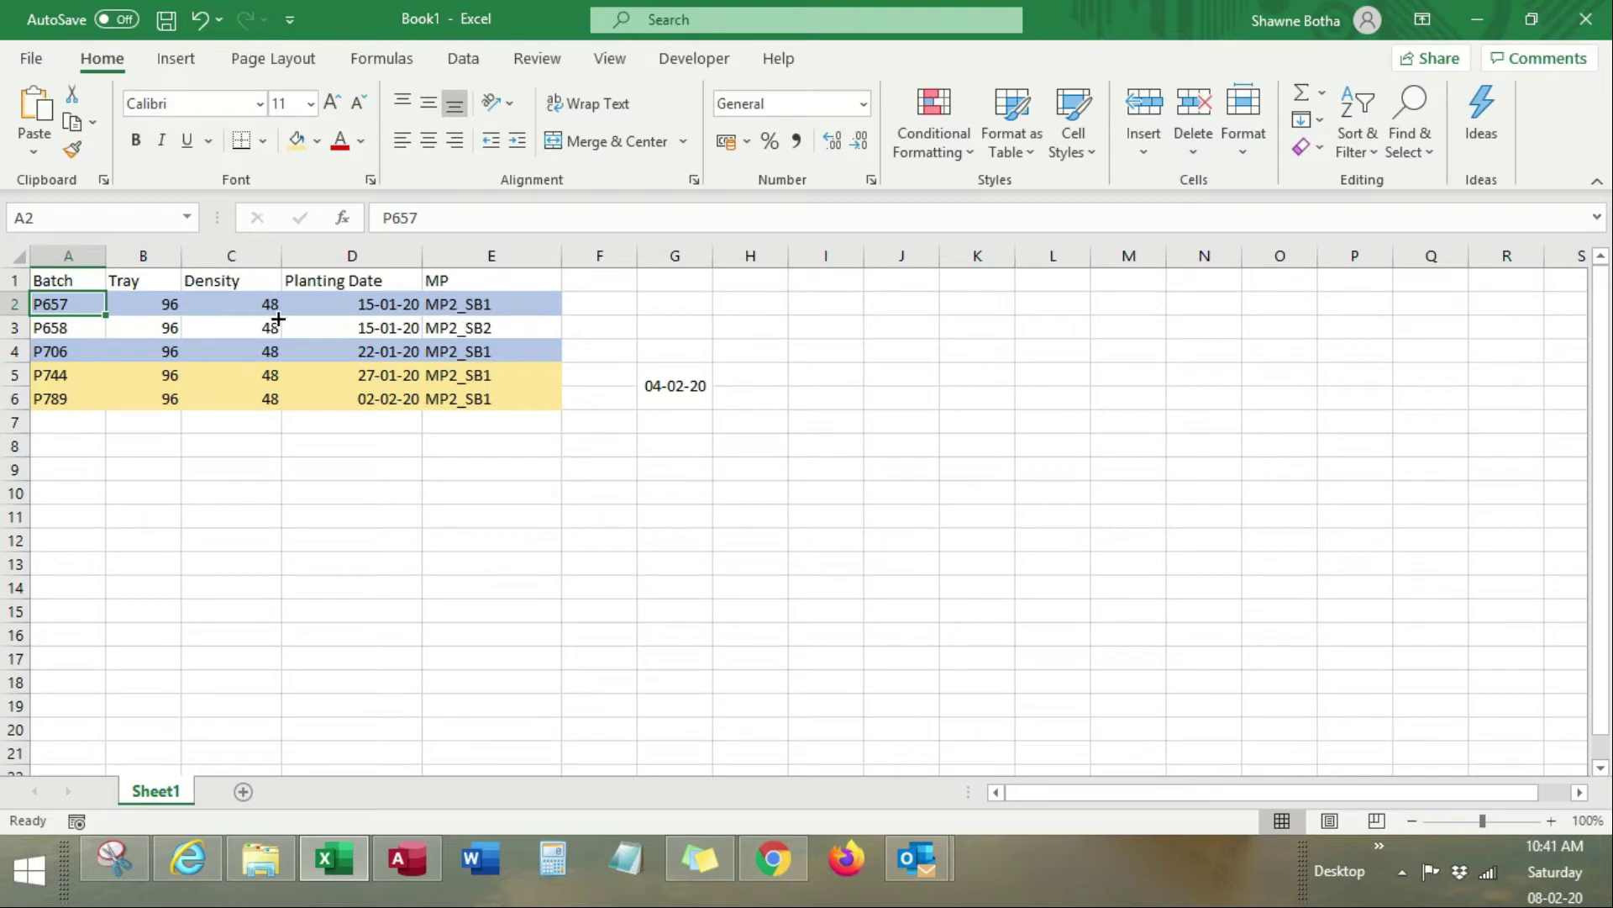
pyautogui.click(63, 329)
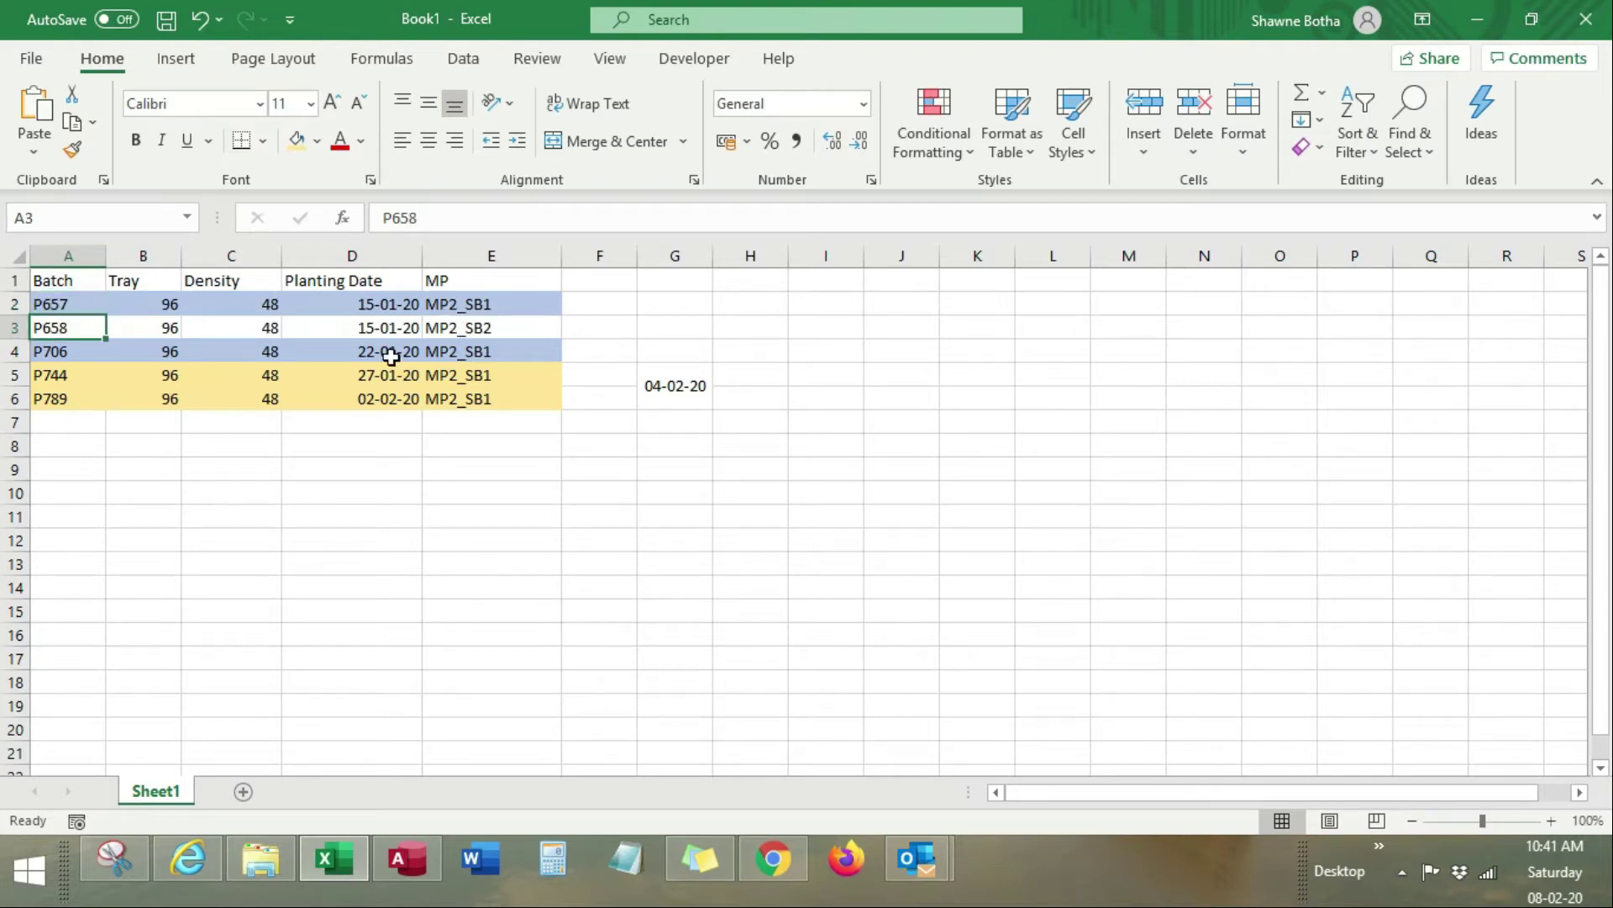
pyautogui.click(474, 304)
pyautogui.click(467, 328)
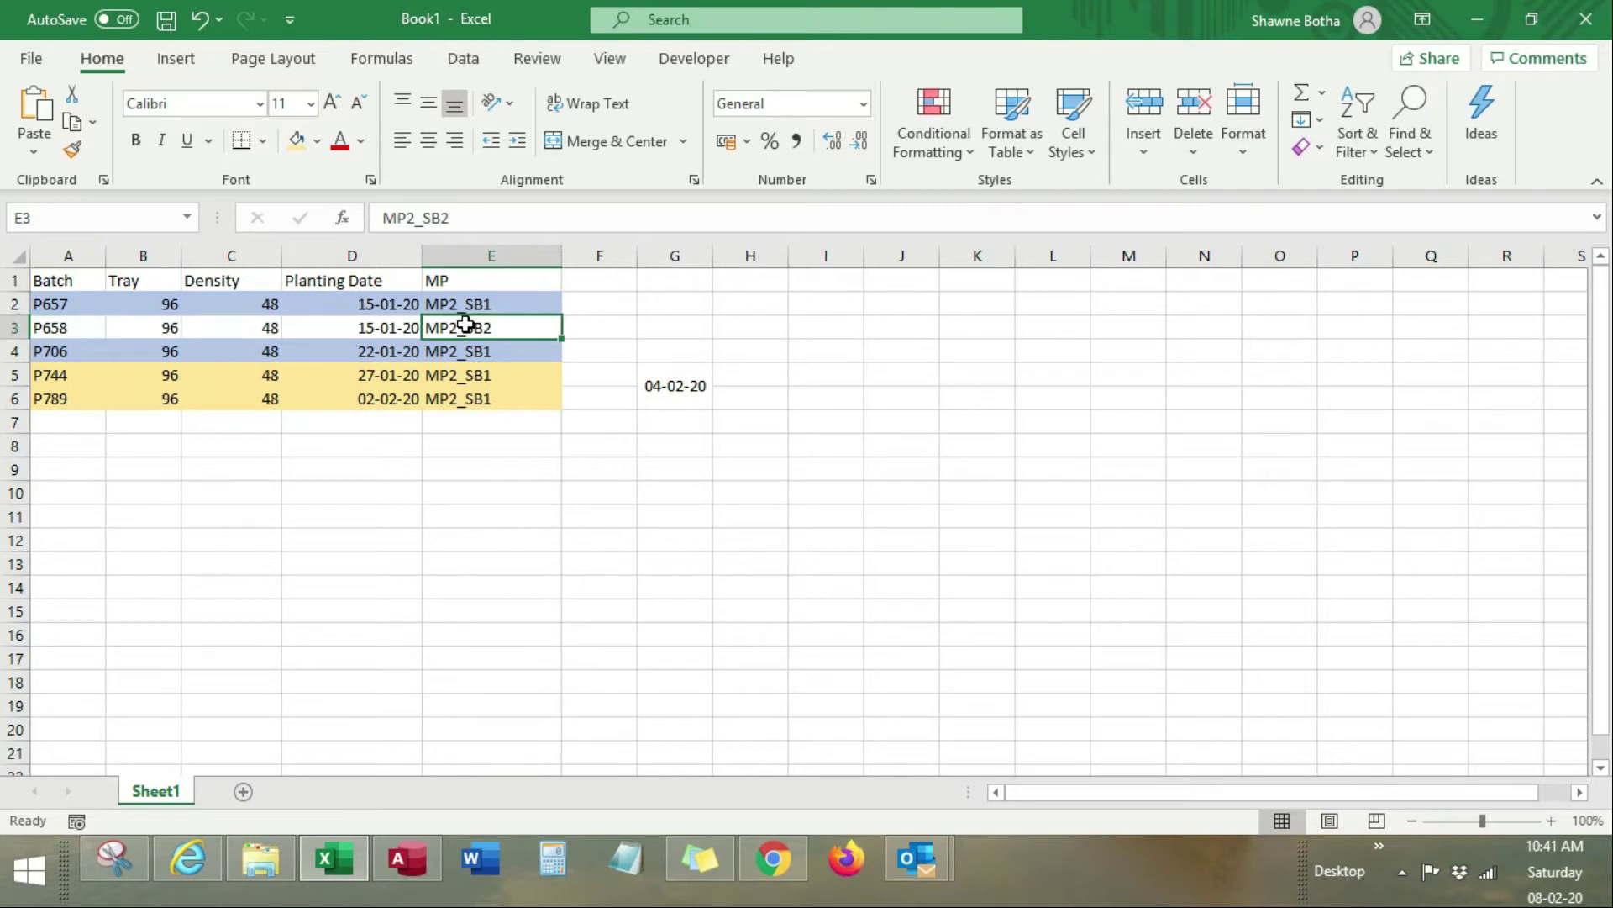
pyautogui.click(260, 327)
# Step: Keep P706's density at 48 after briefly changing it to 96, then return to NIMS
pyautogui.click(268, 350)
pyautogui.write('96')
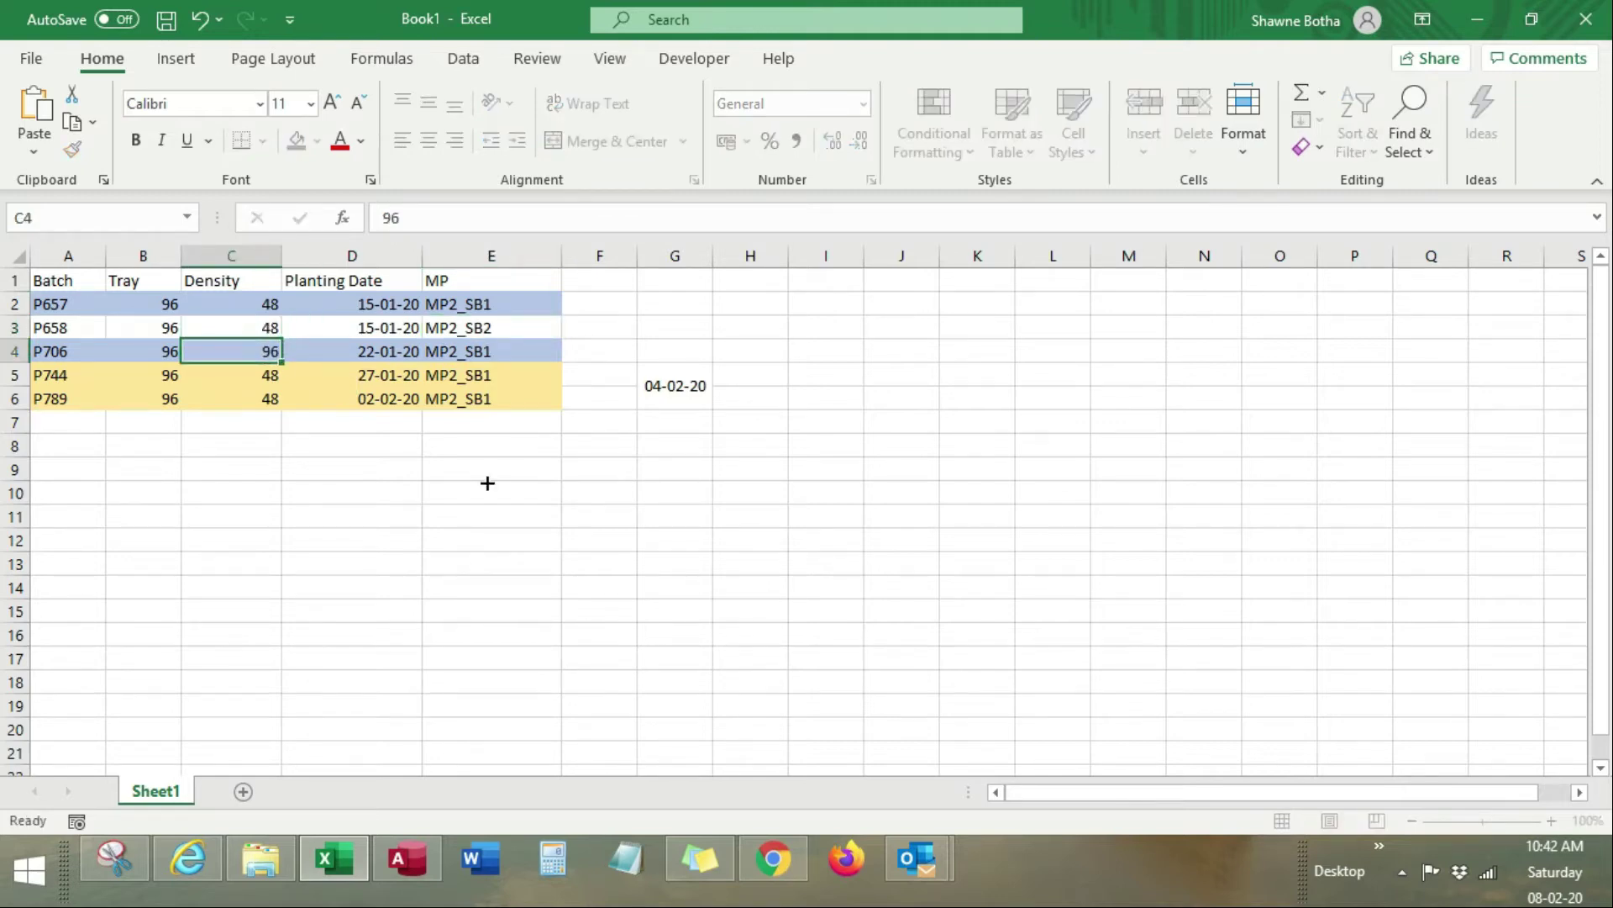
pyautogui.press('Return')
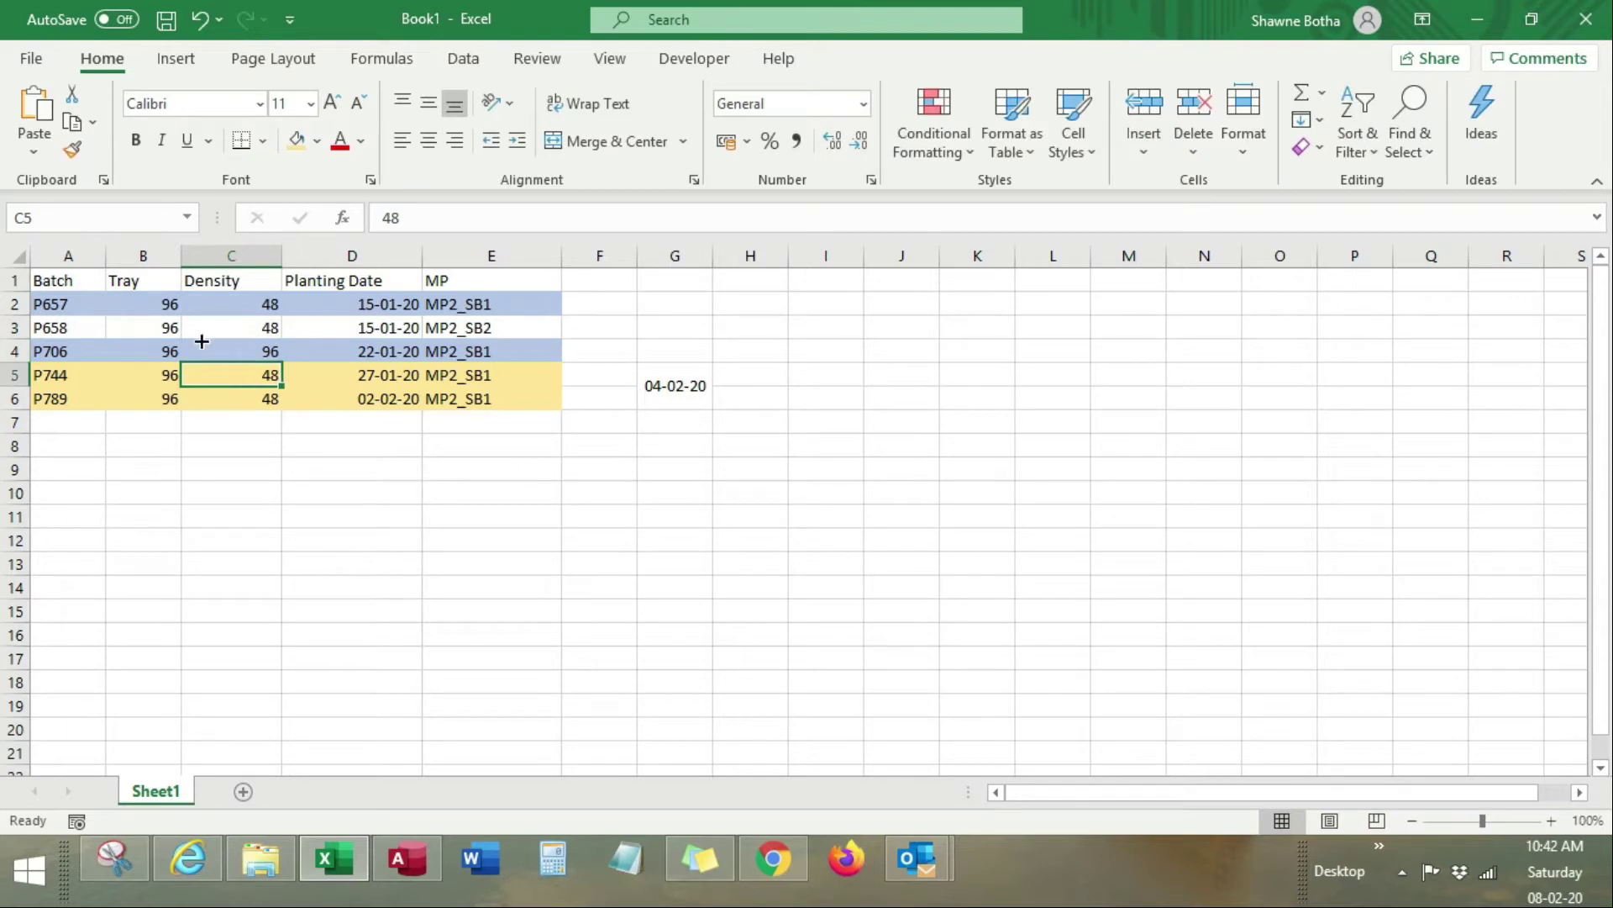
pyautogui.click(69, 308)
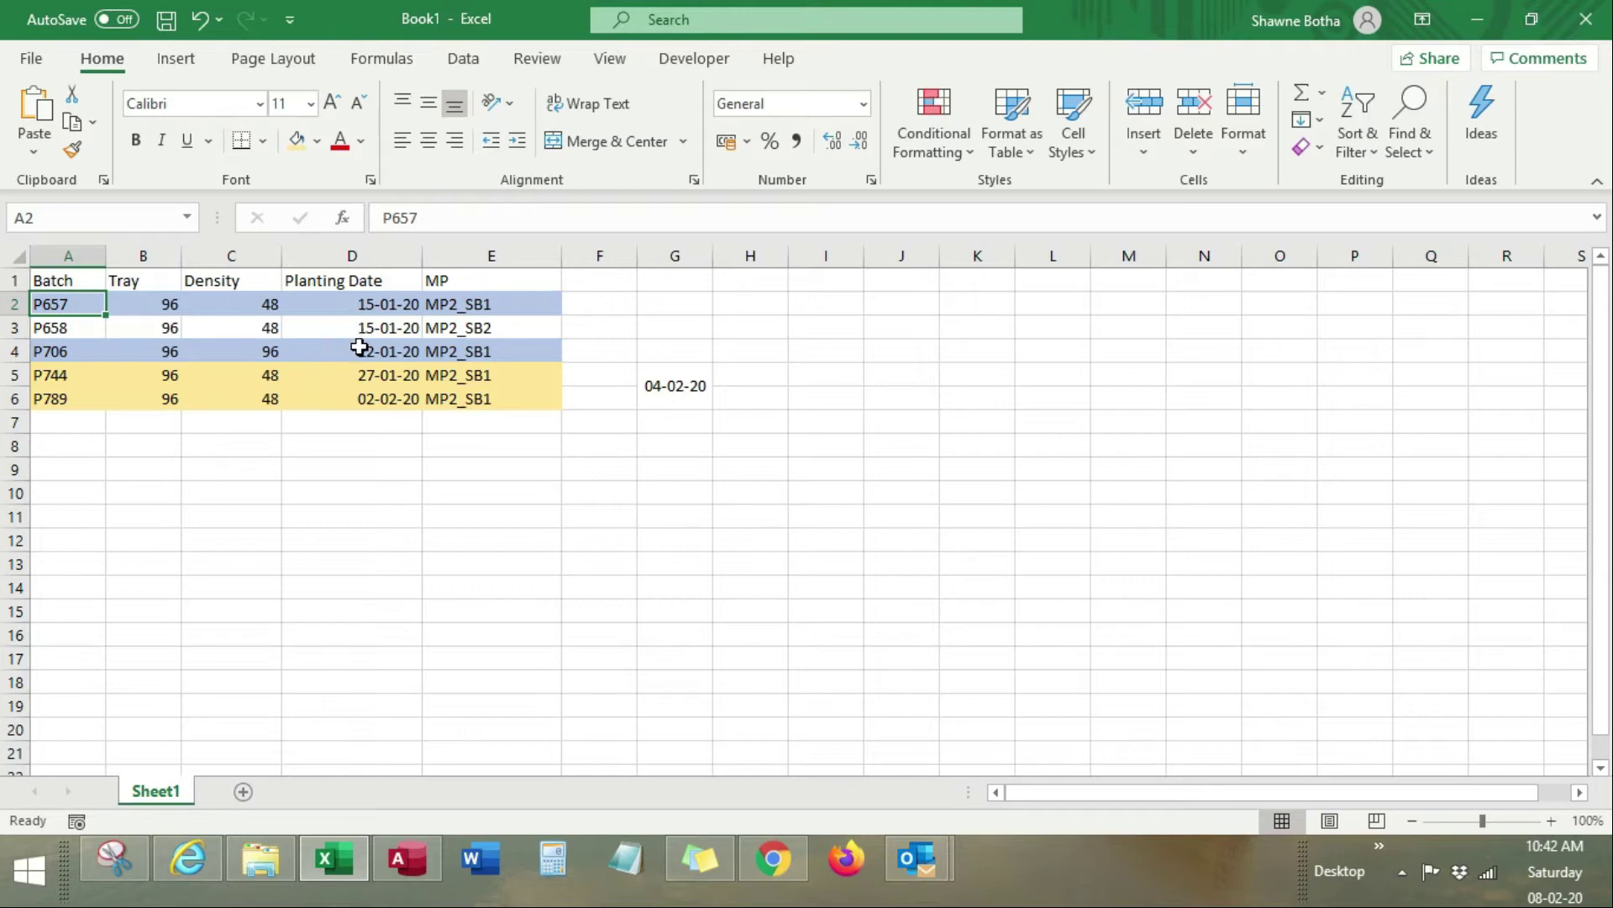
pyautogui.click(259, 353)
pyautogui.write('48')
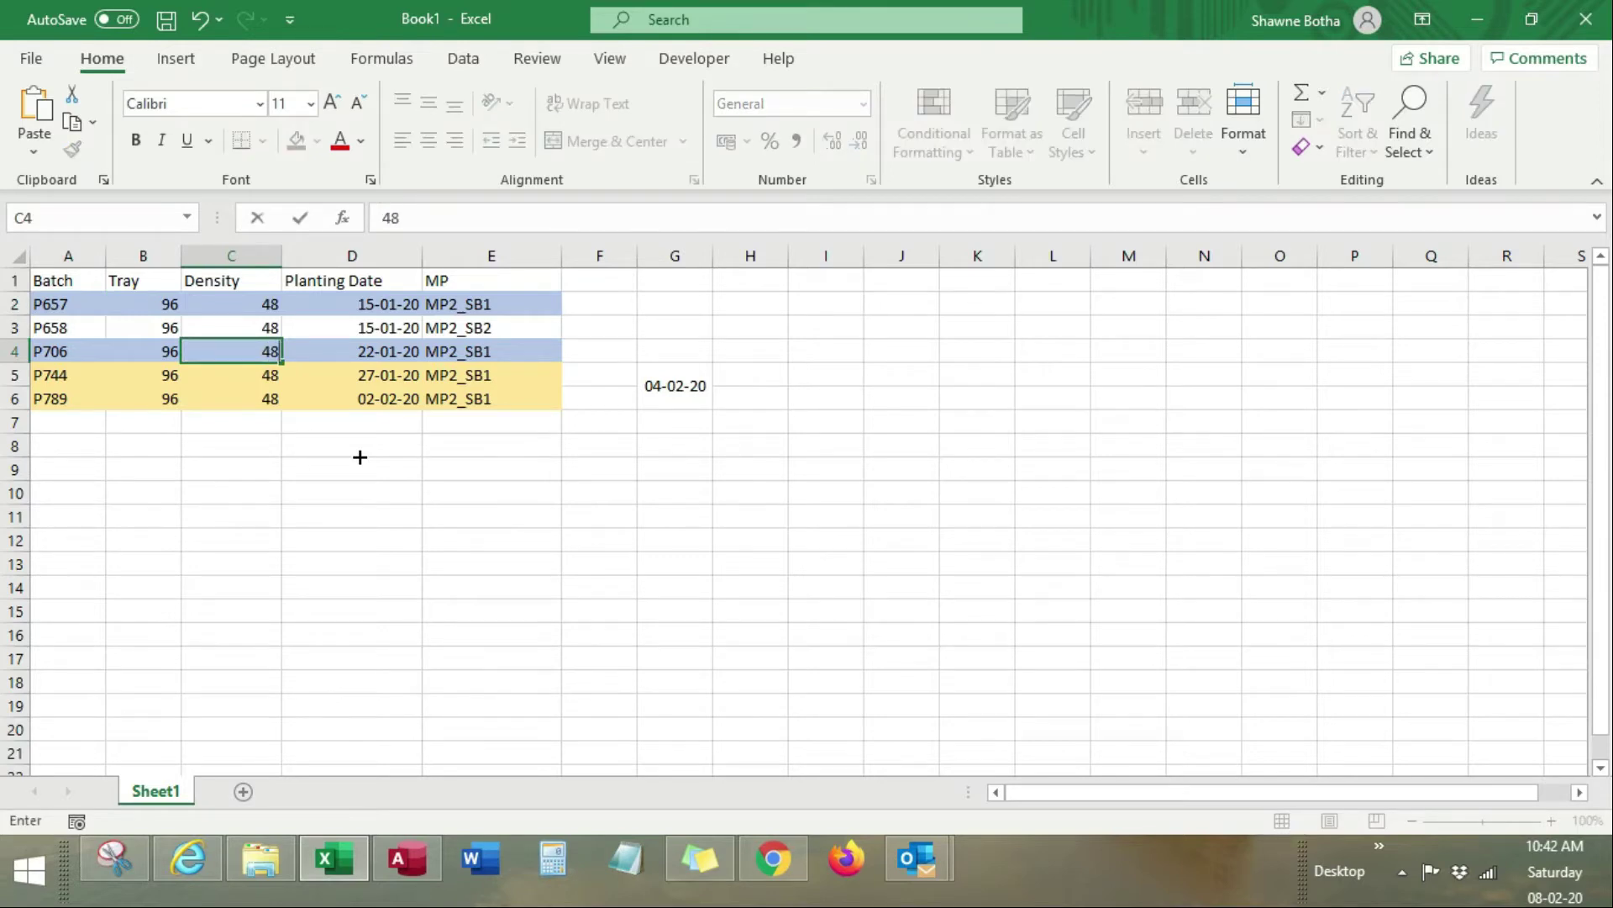
pyautogui.press('Return')
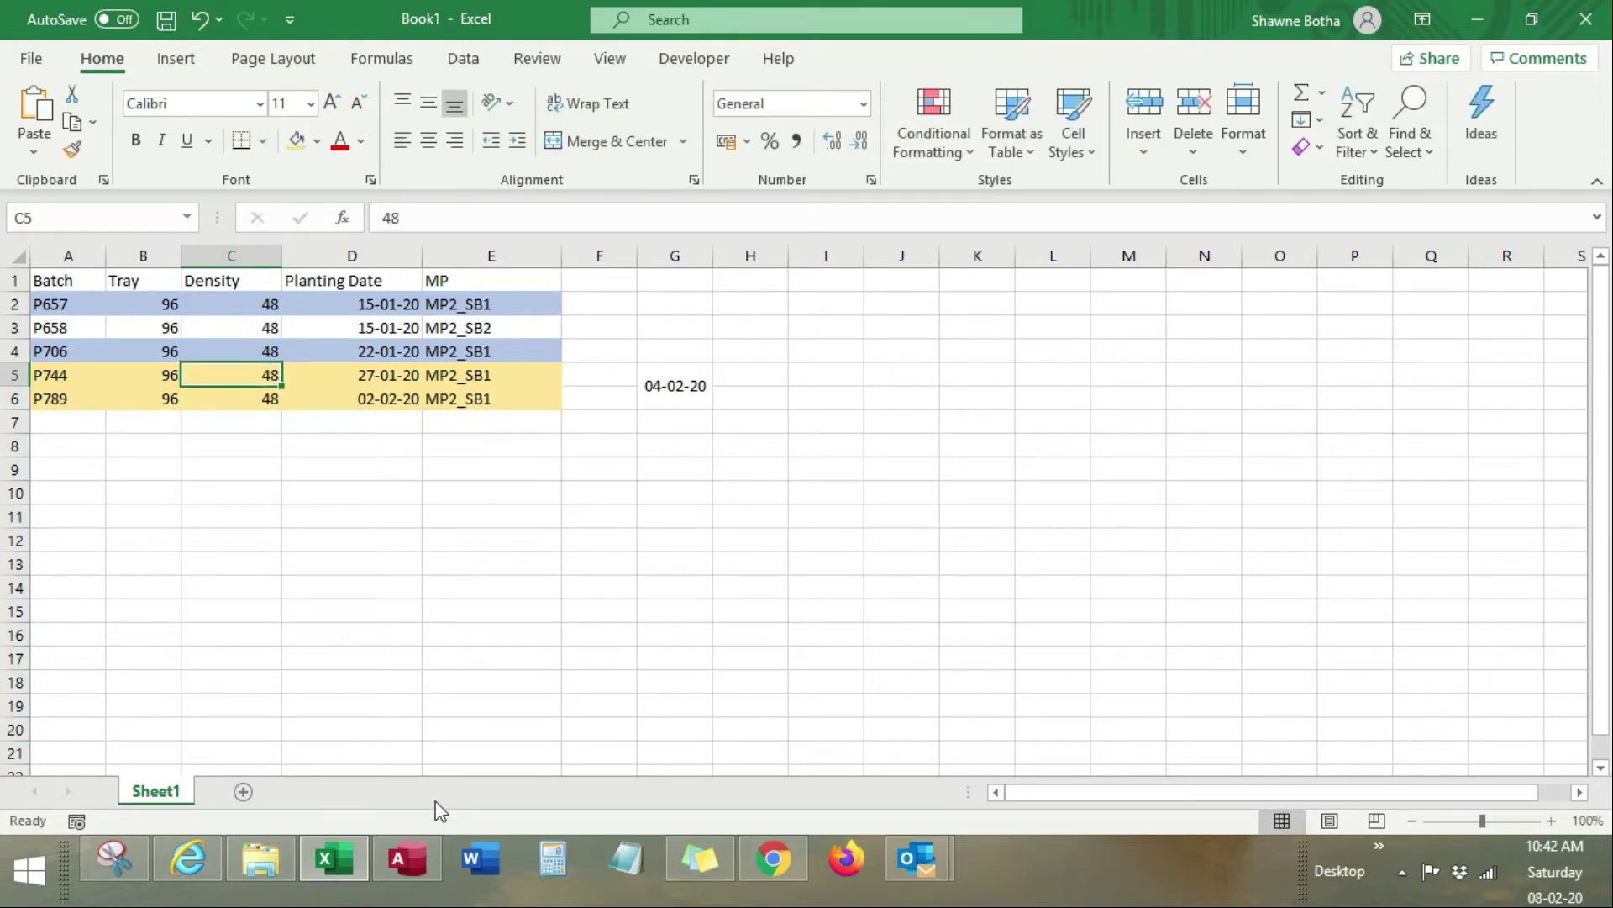
pyautogui.click(406, 863)
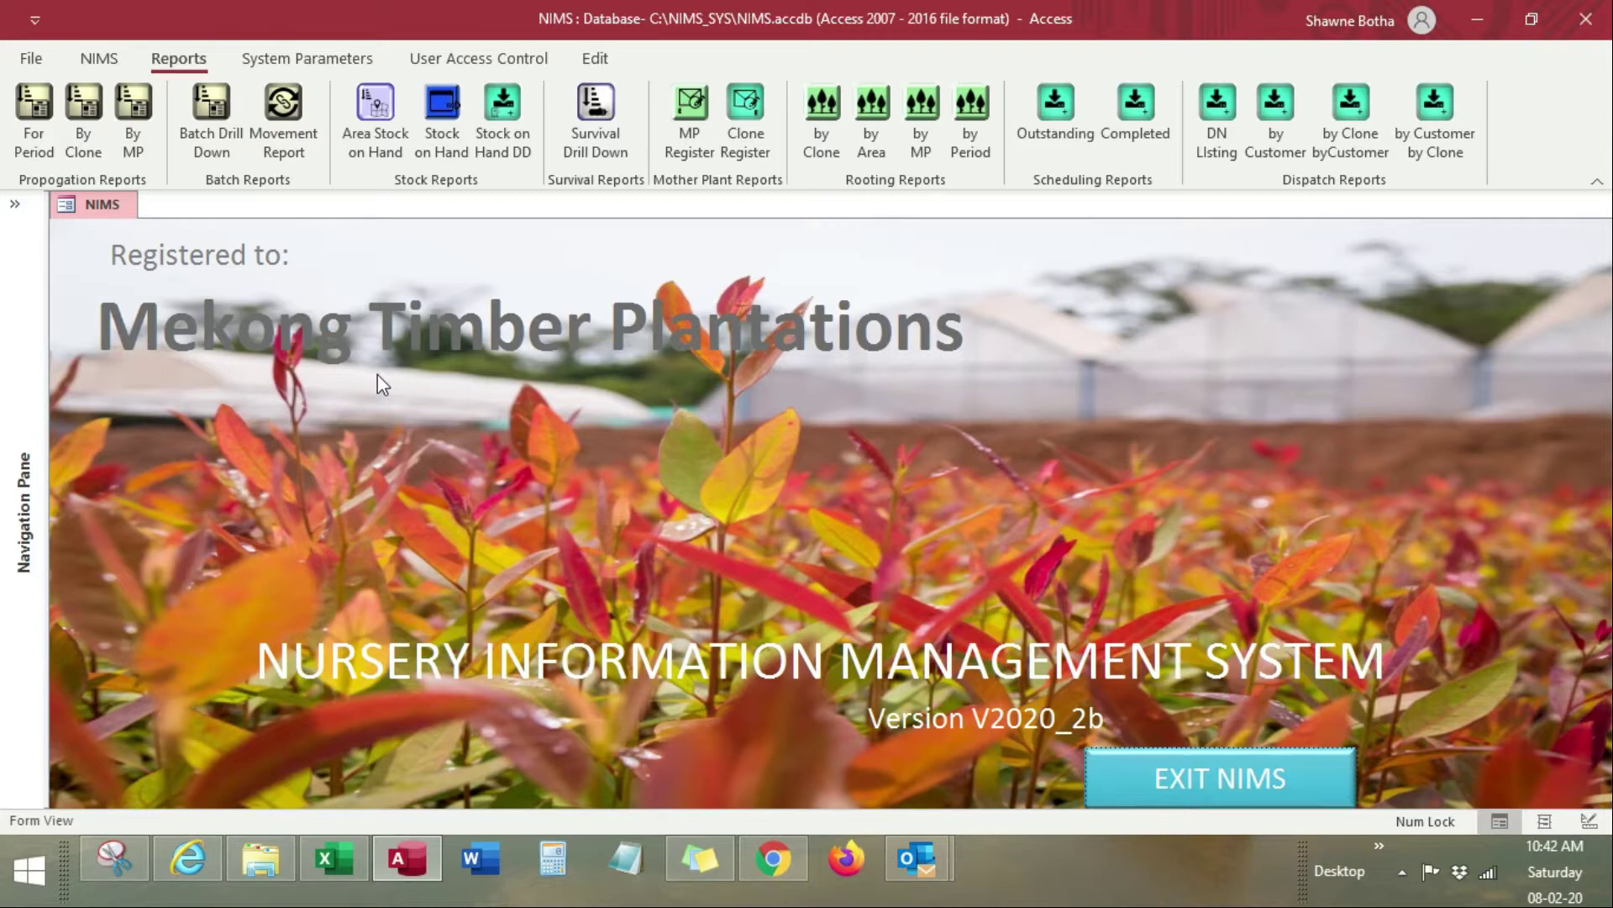
pyautogui.click(309, 60)
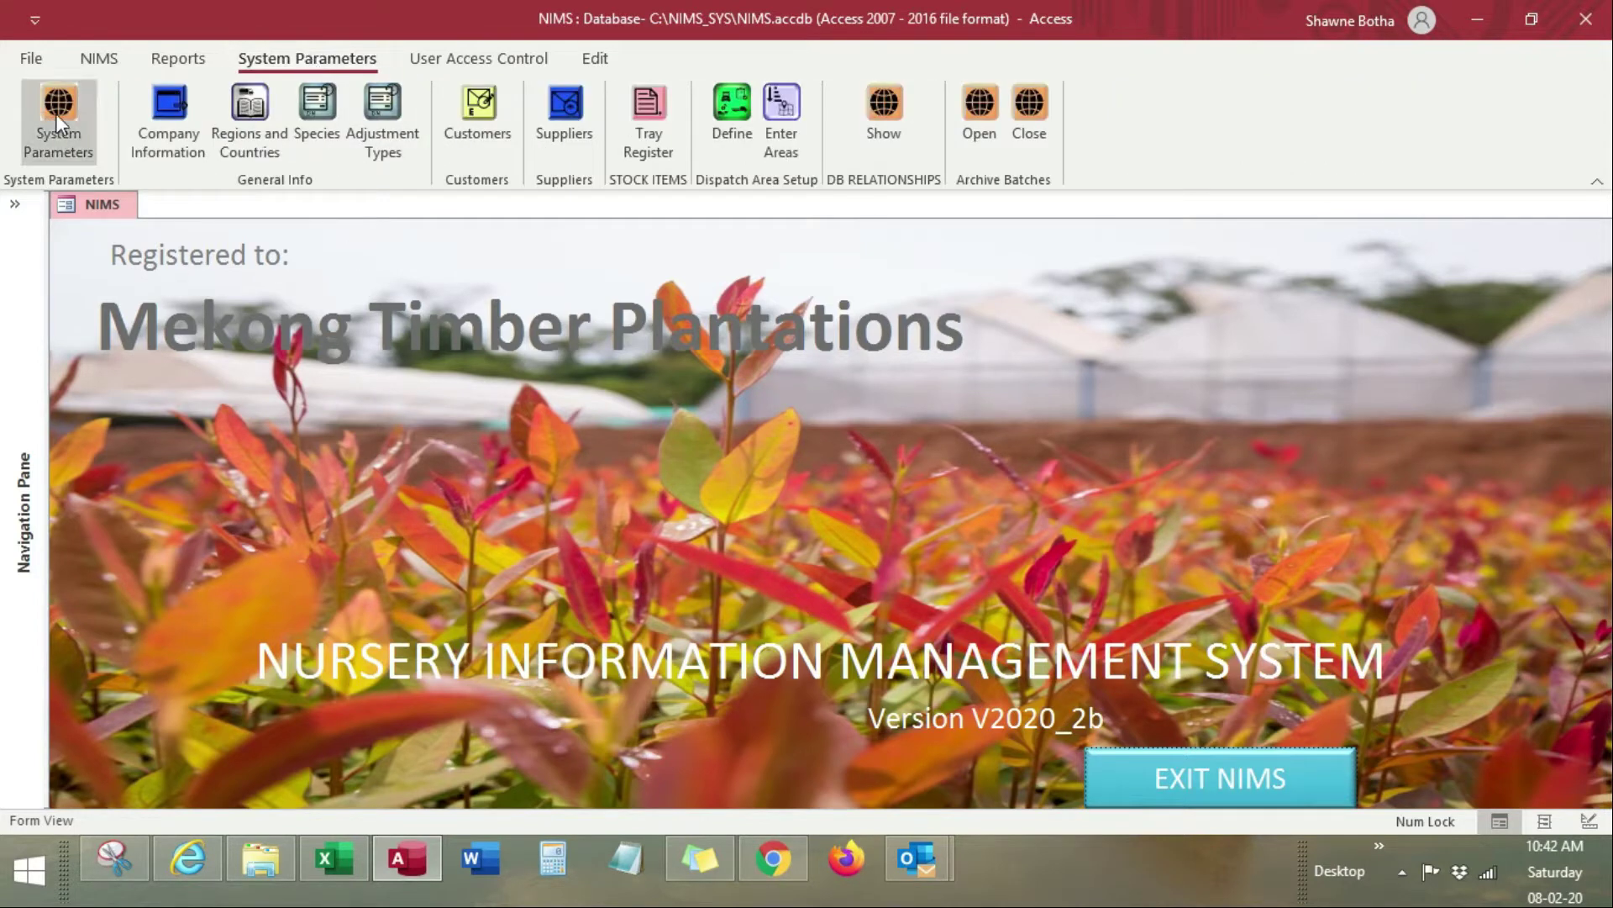
pyautogui.click(56, 113)
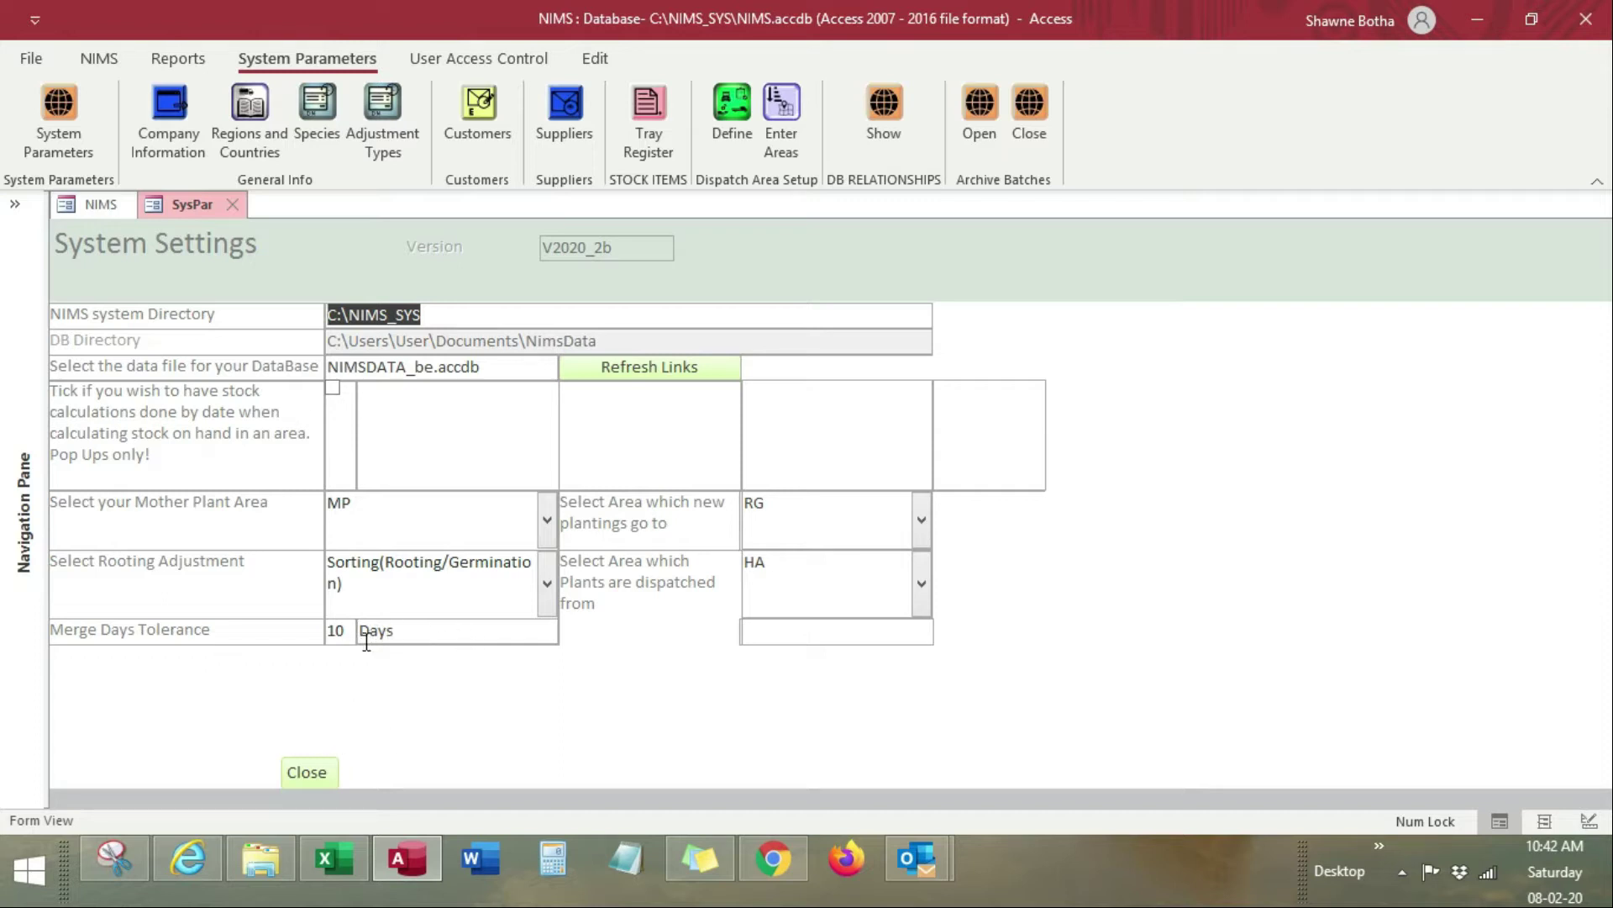
pyautogui.click(322, 770)
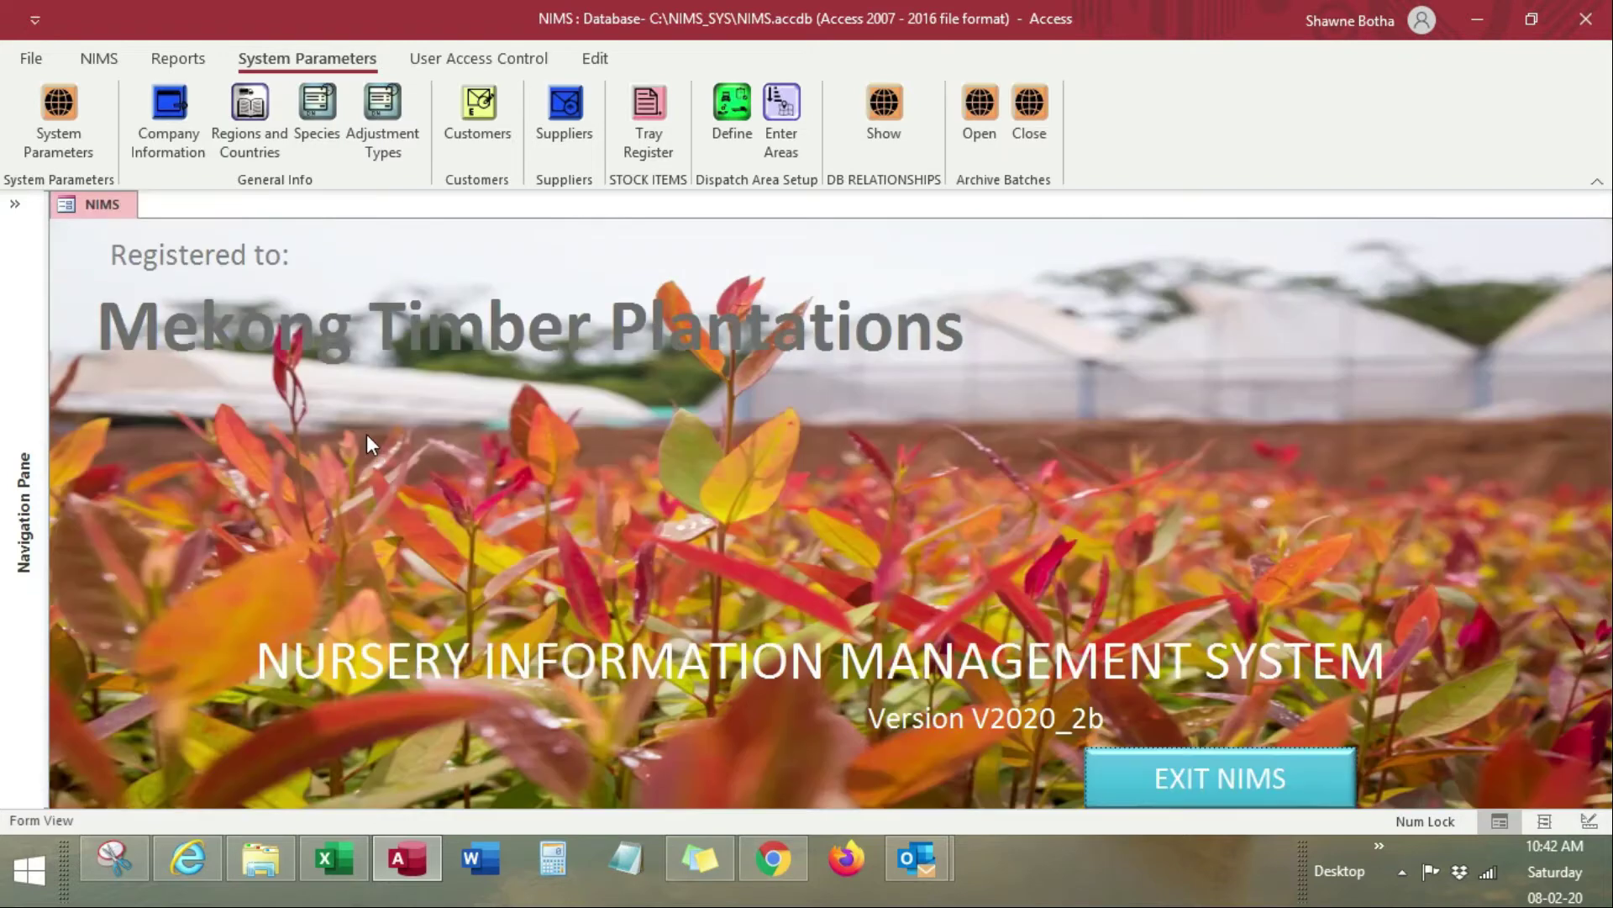
# Step: Open the Merge Batch Management form from the MERGE group of the NIMS ribbon
pyautogui.click(98, 58)
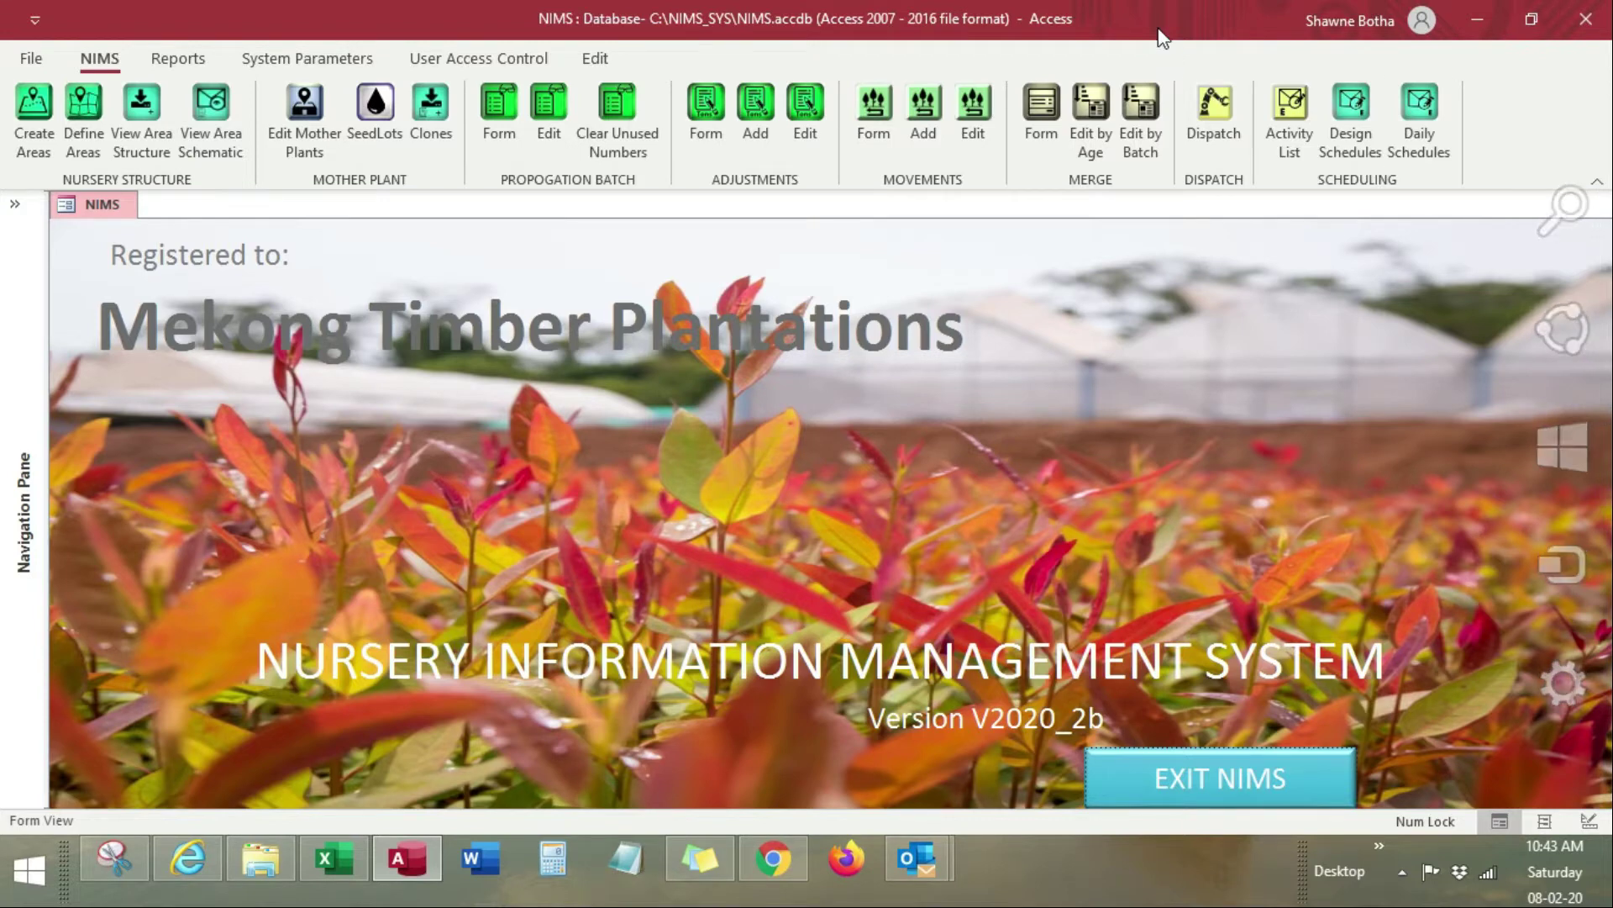
pyautogui.click(1036, 111)
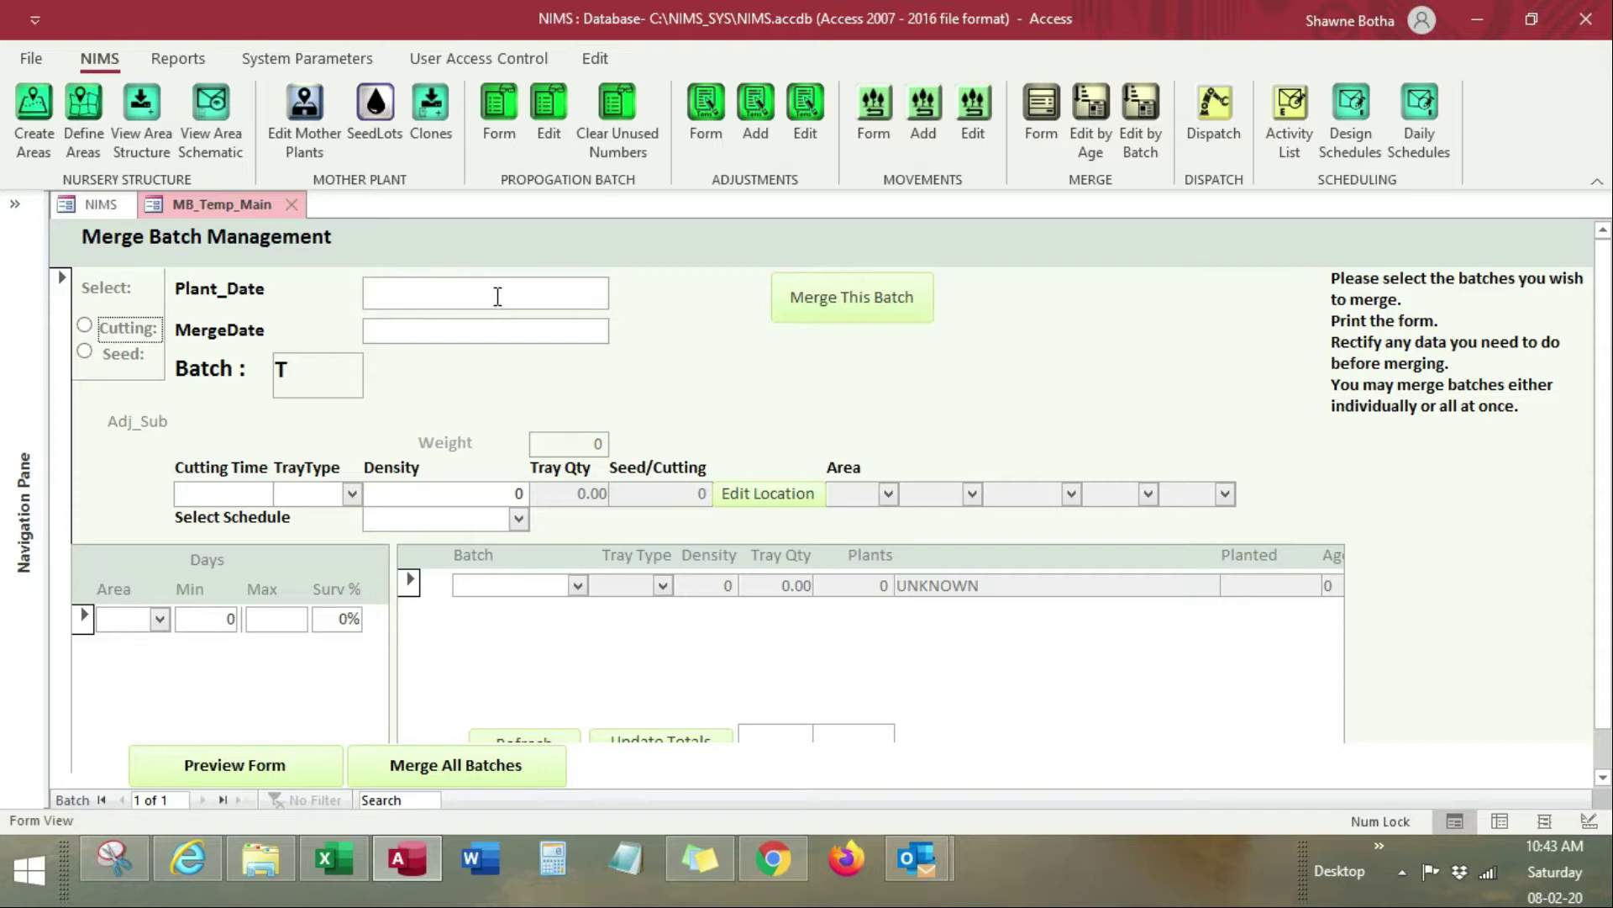
# Step: After checking the Excel sheet, set Plant_Date to 15 January 2020 from the calendar
pyautogui.hotkey('alt', 'Tab')
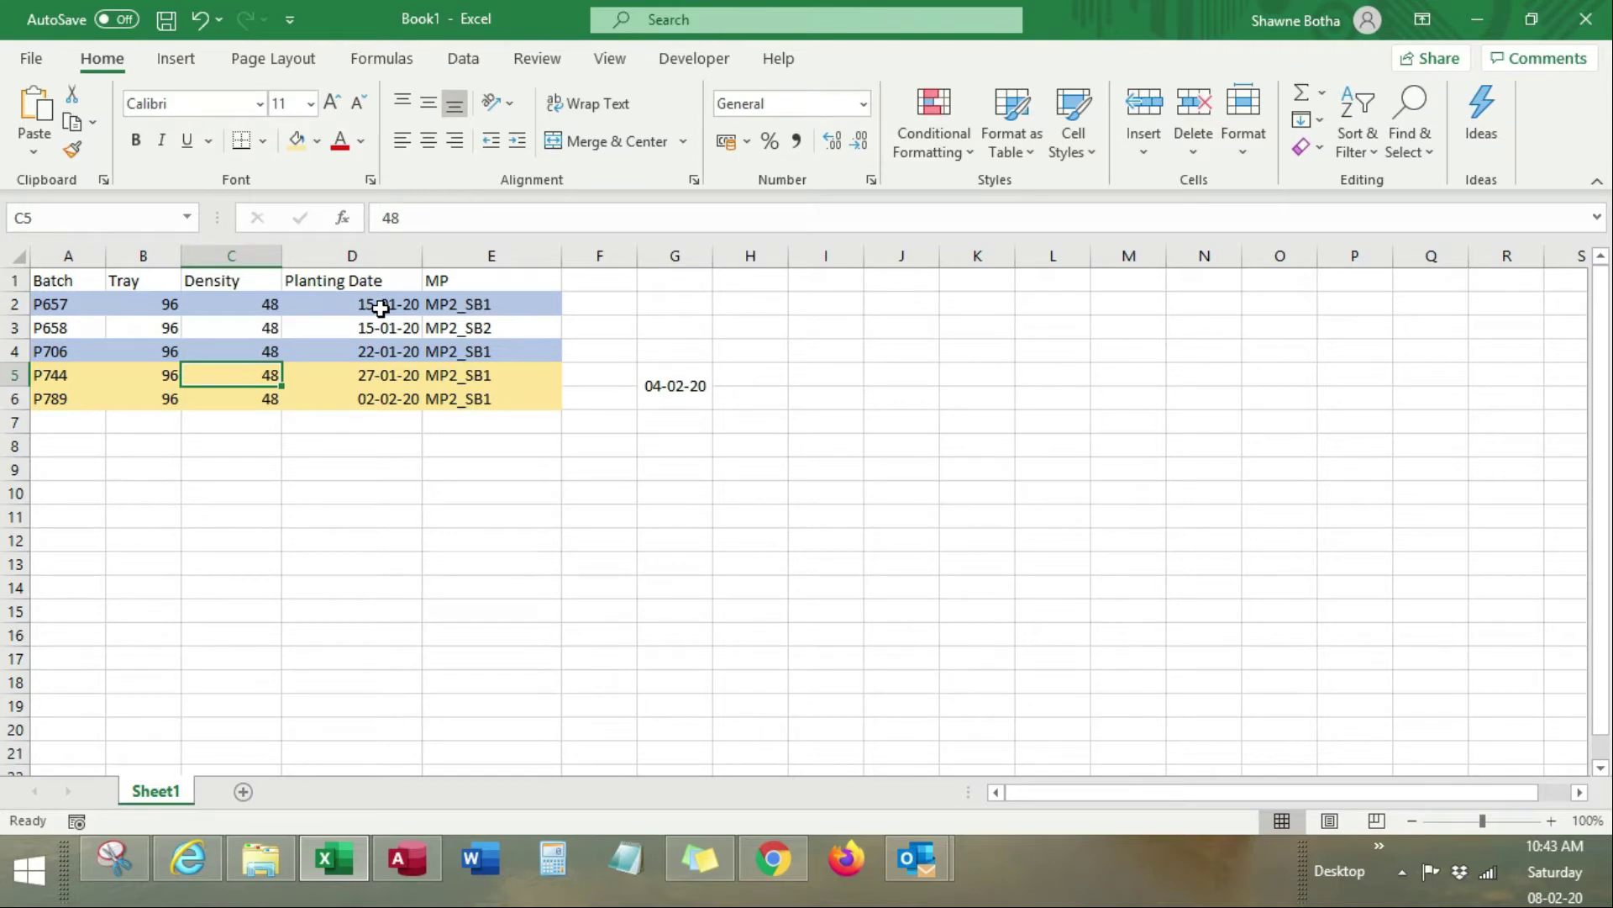
pyautogui.hotkey('alt', 'Tab')
pyautogui.click(507, 296)
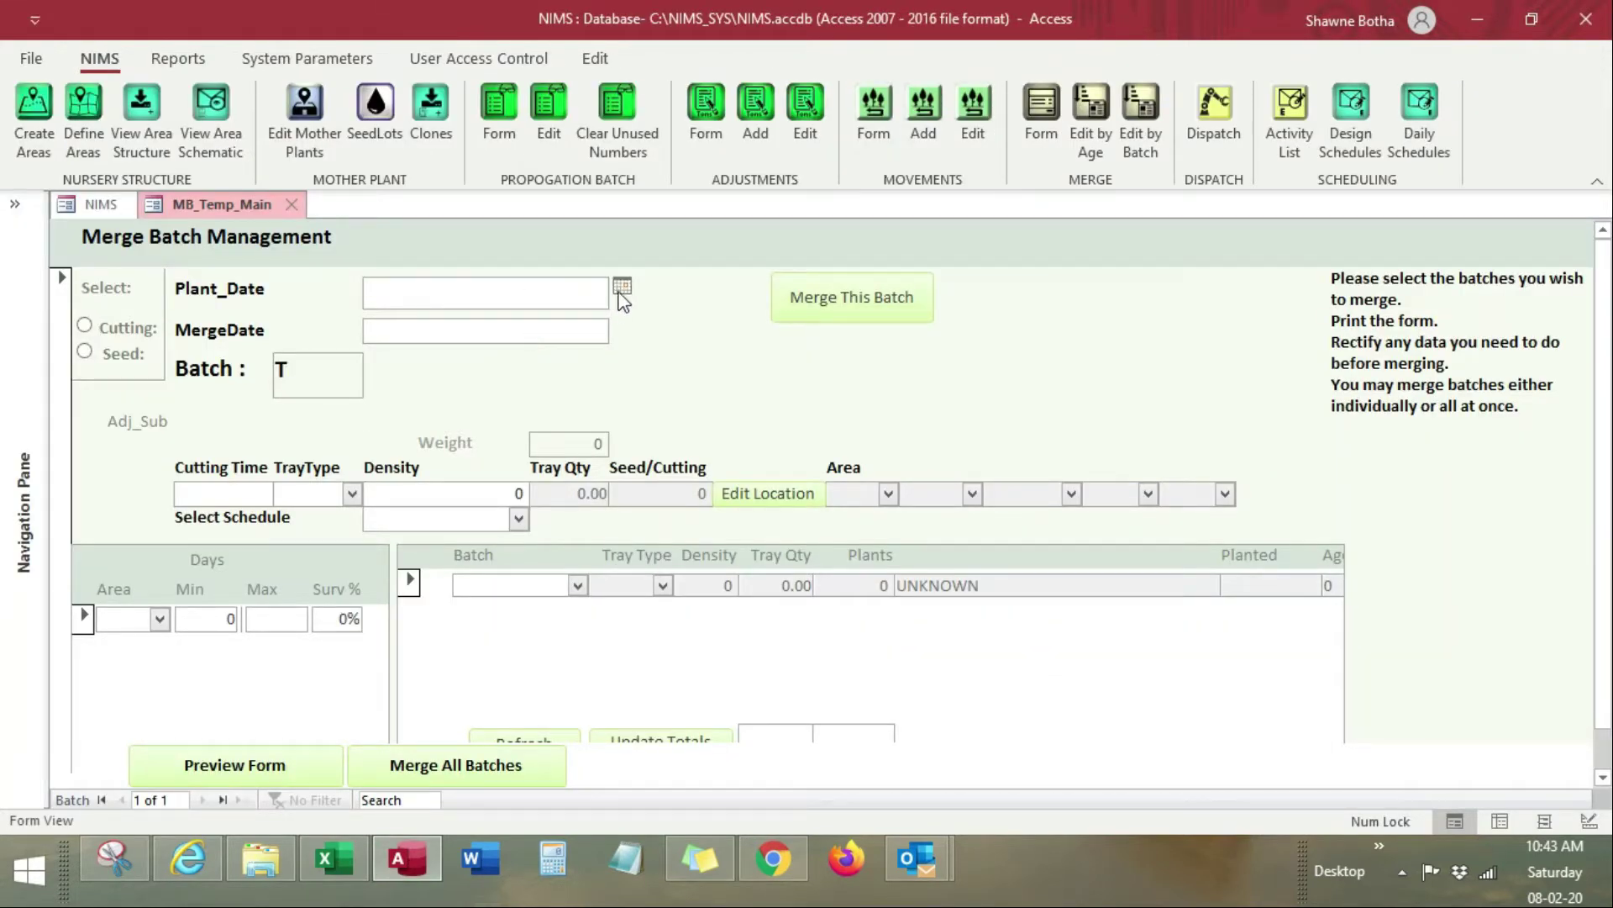
pyautogui.click(621, 290)
pyautogui.click(426, 310)
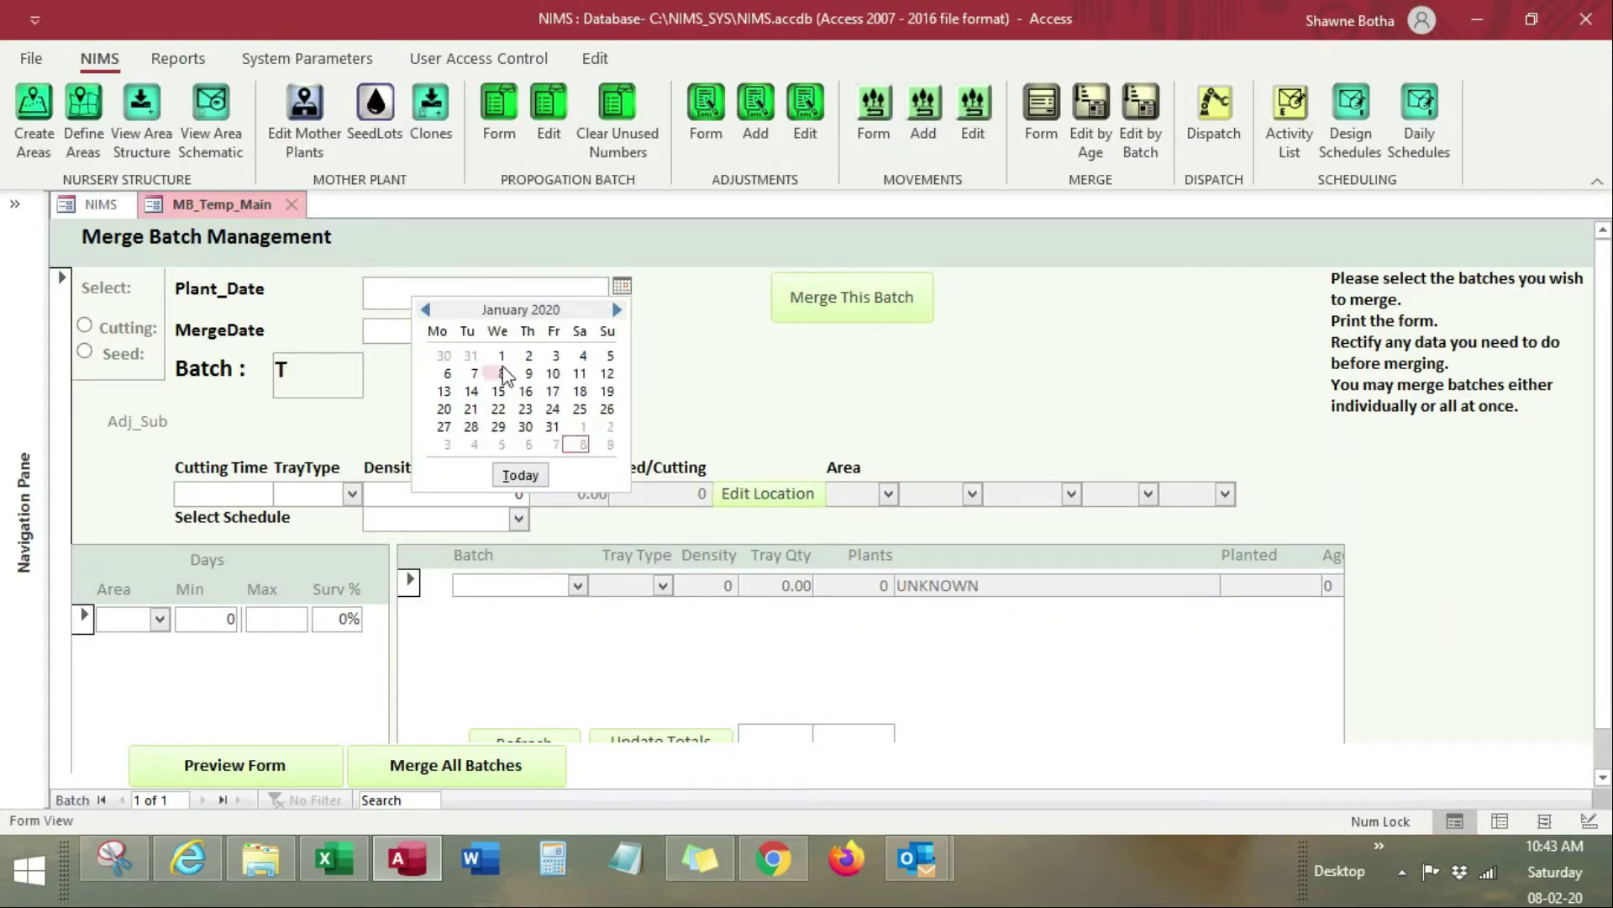
pyautogui.click(499, 391)
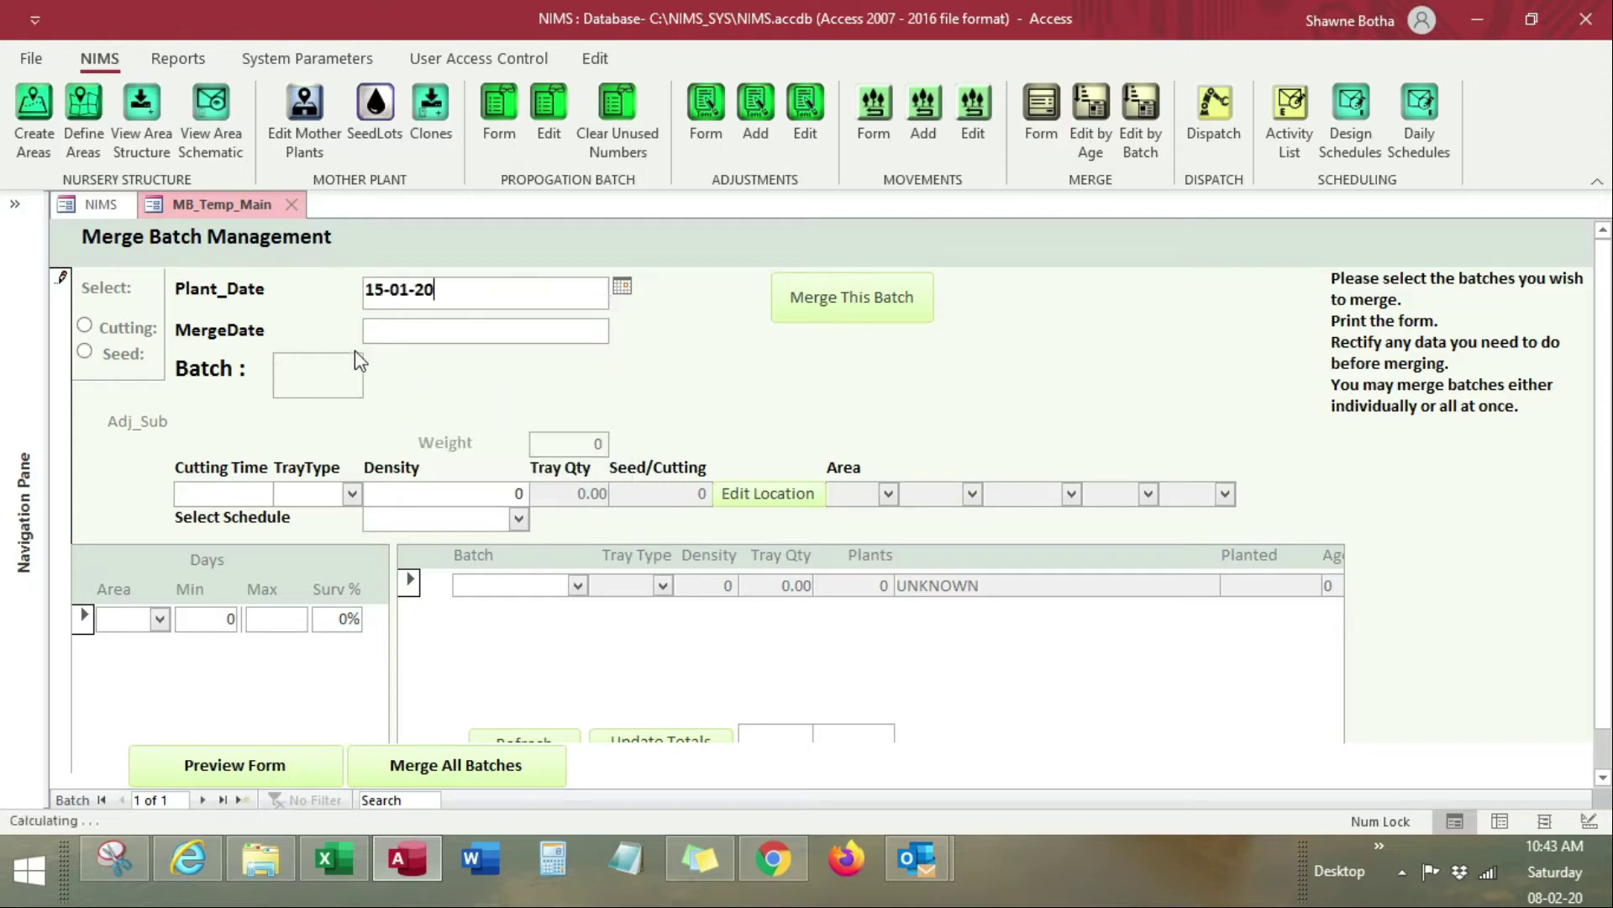
# Step: Set MergeDate to today, 08-02-20, and mark batch T8 as Cutting
pyautogui.click(400, 338)
pyautogui.click(622, 327)
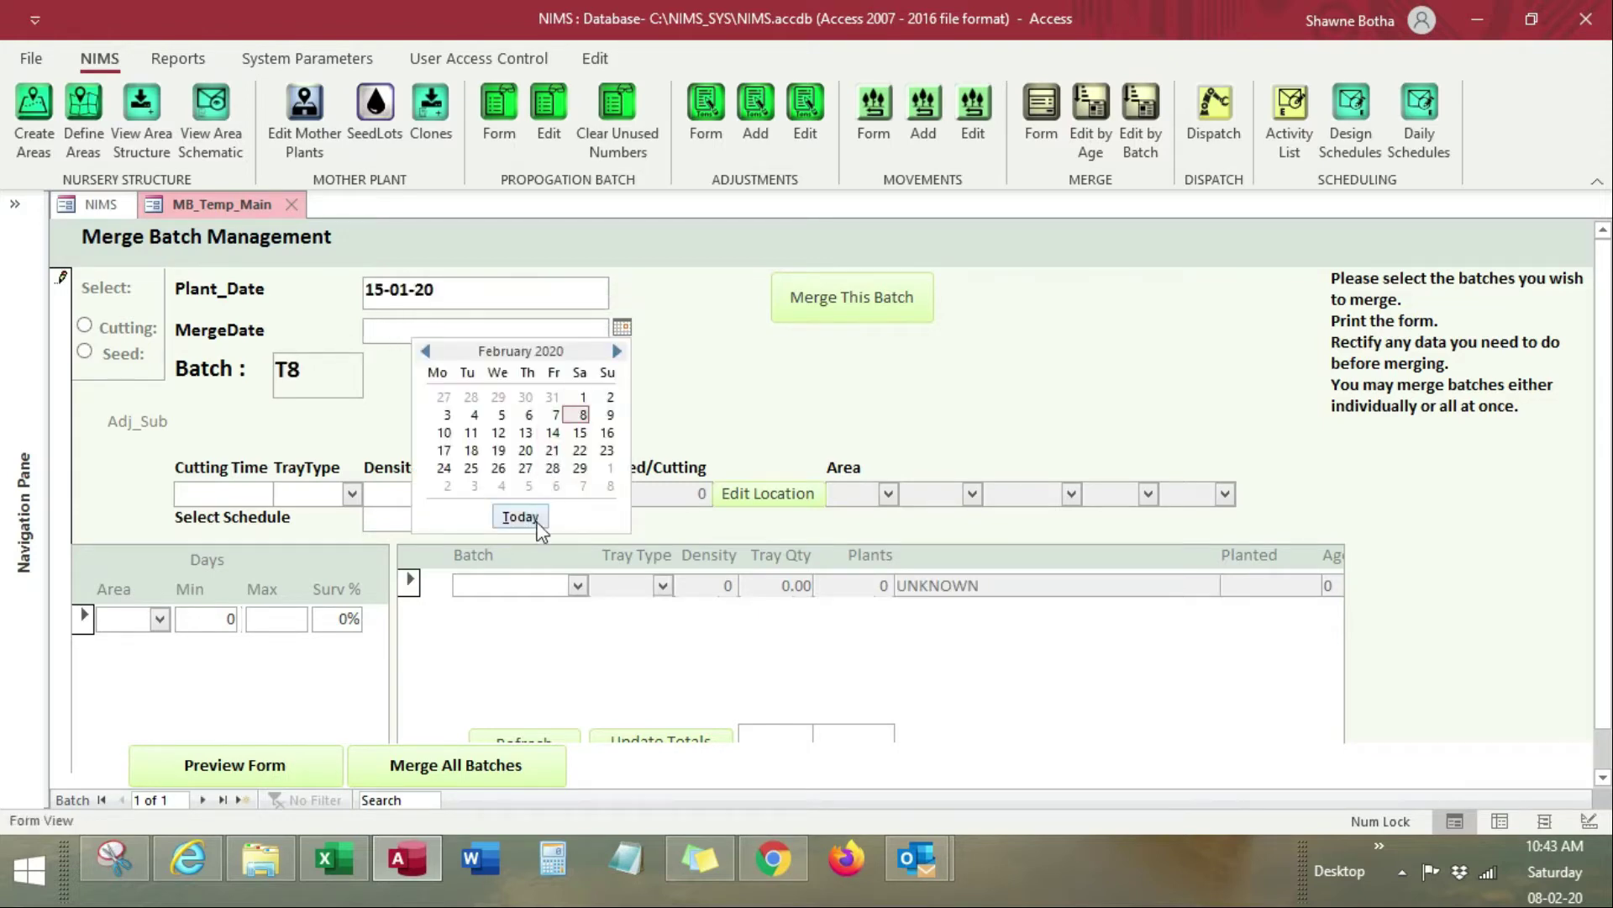
pyautogui.click(520, 516)
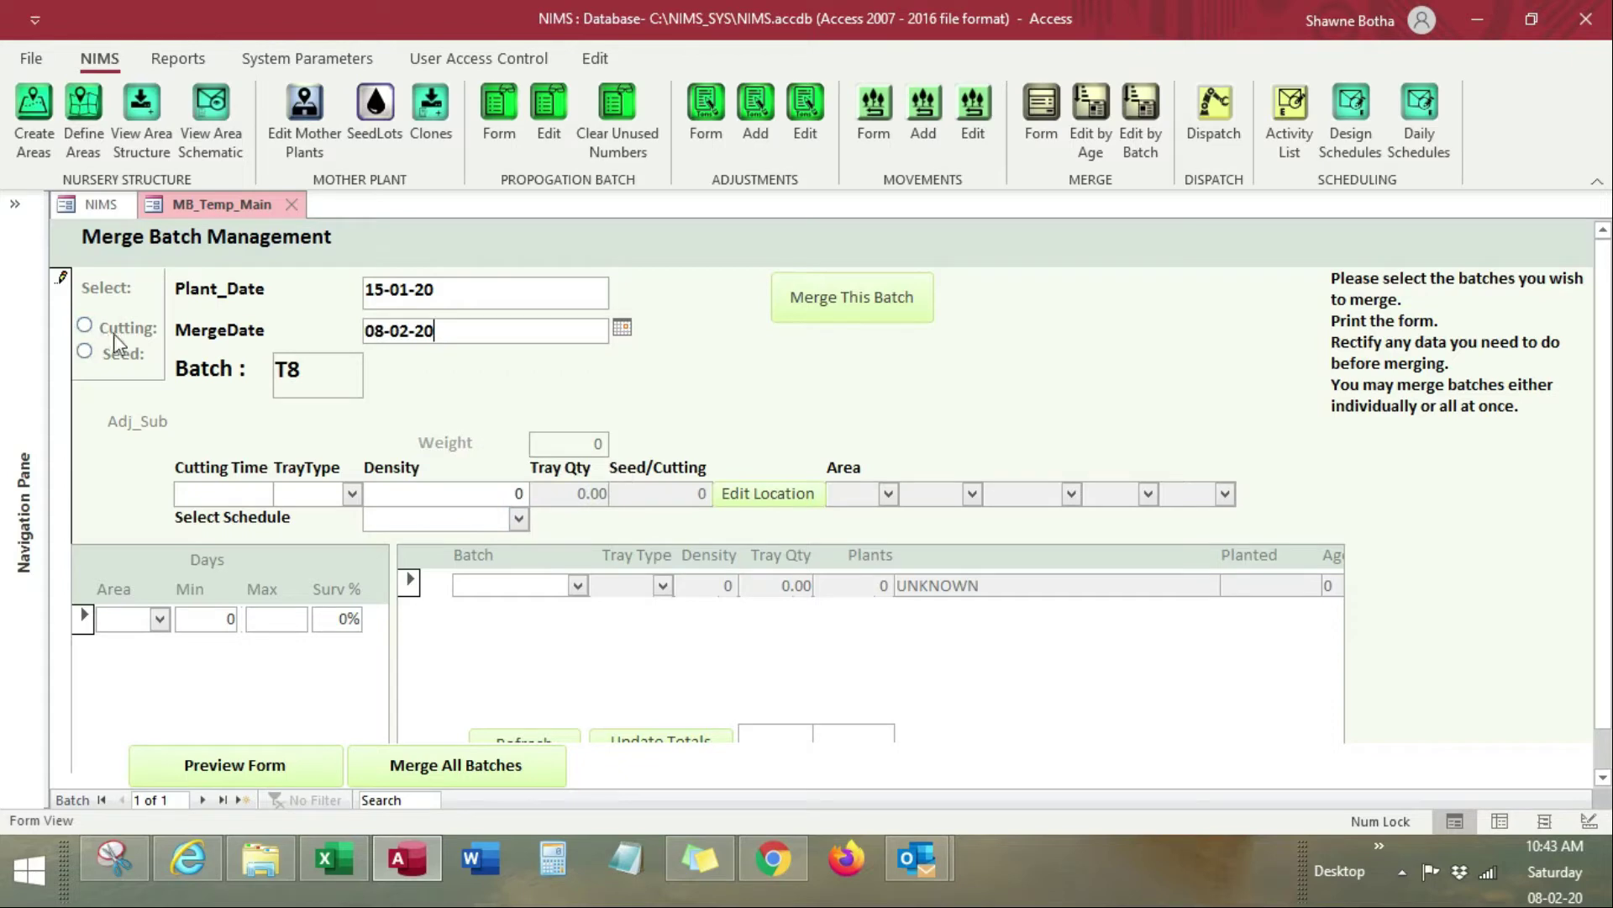
pyautogui.click(84, 325)
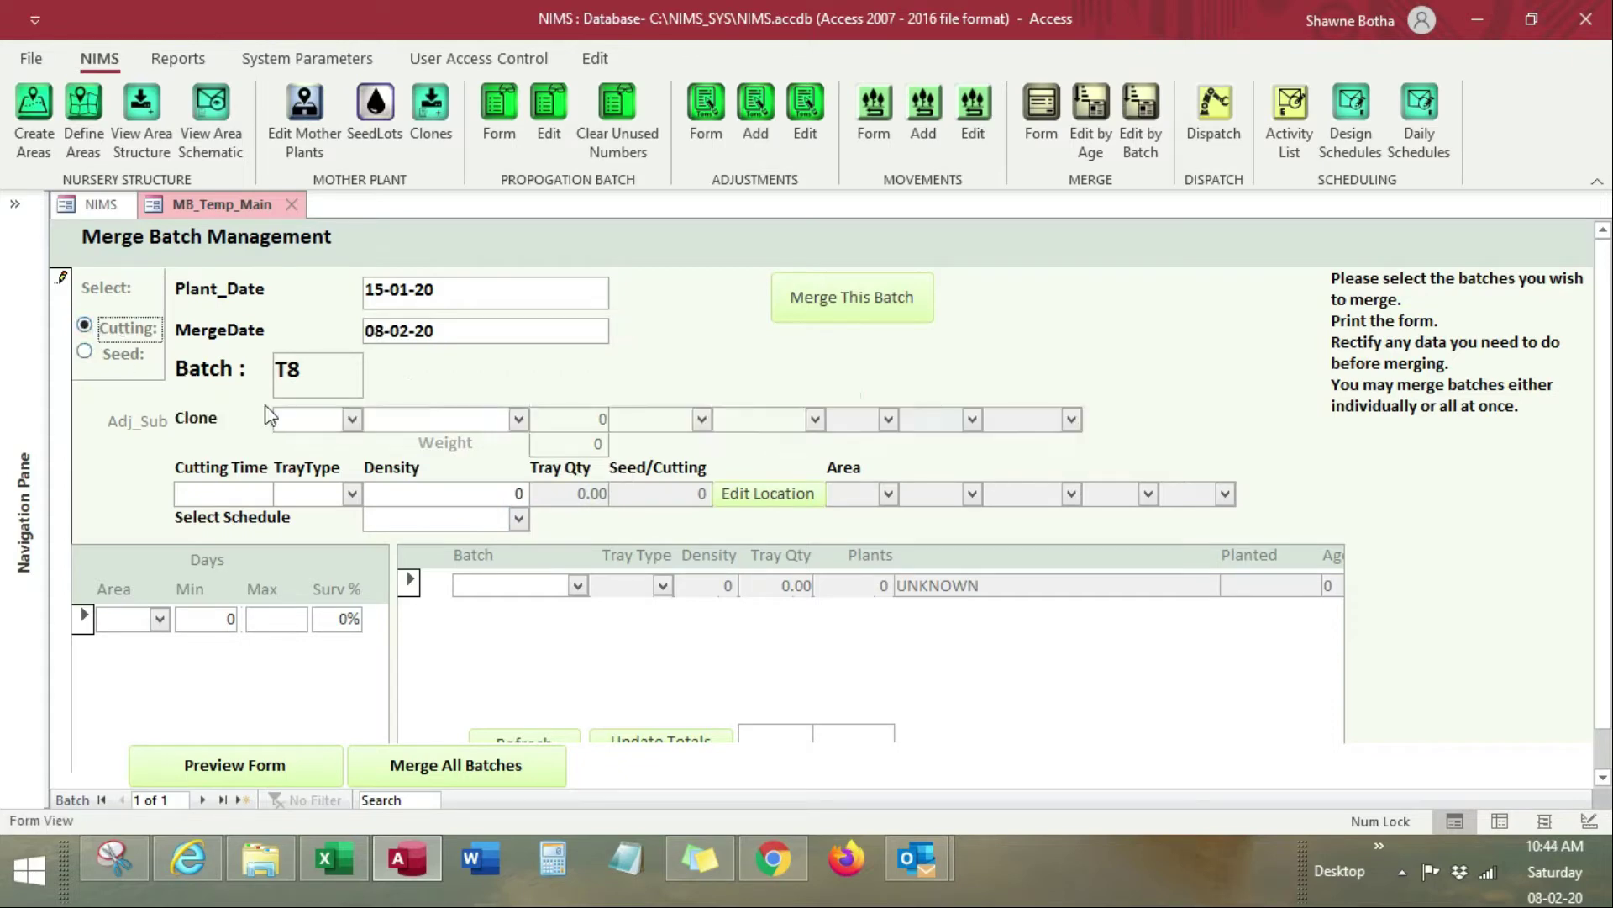
pyautogui.hotkey('alt', 'Tab')
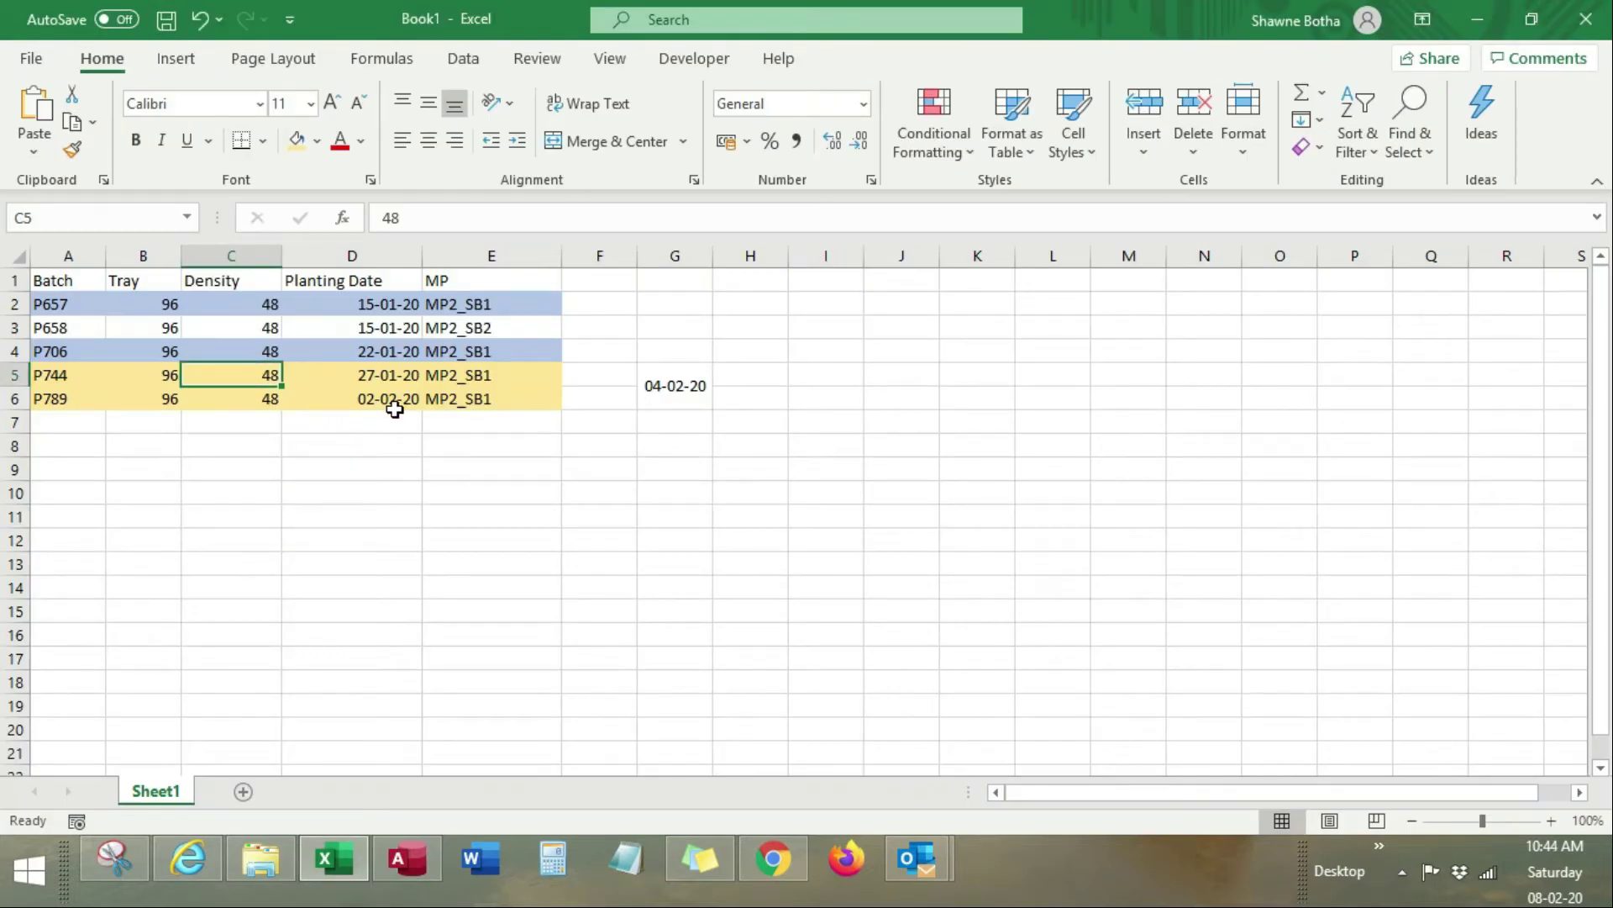
pyautogui.hotkey('alt', 'Tab')
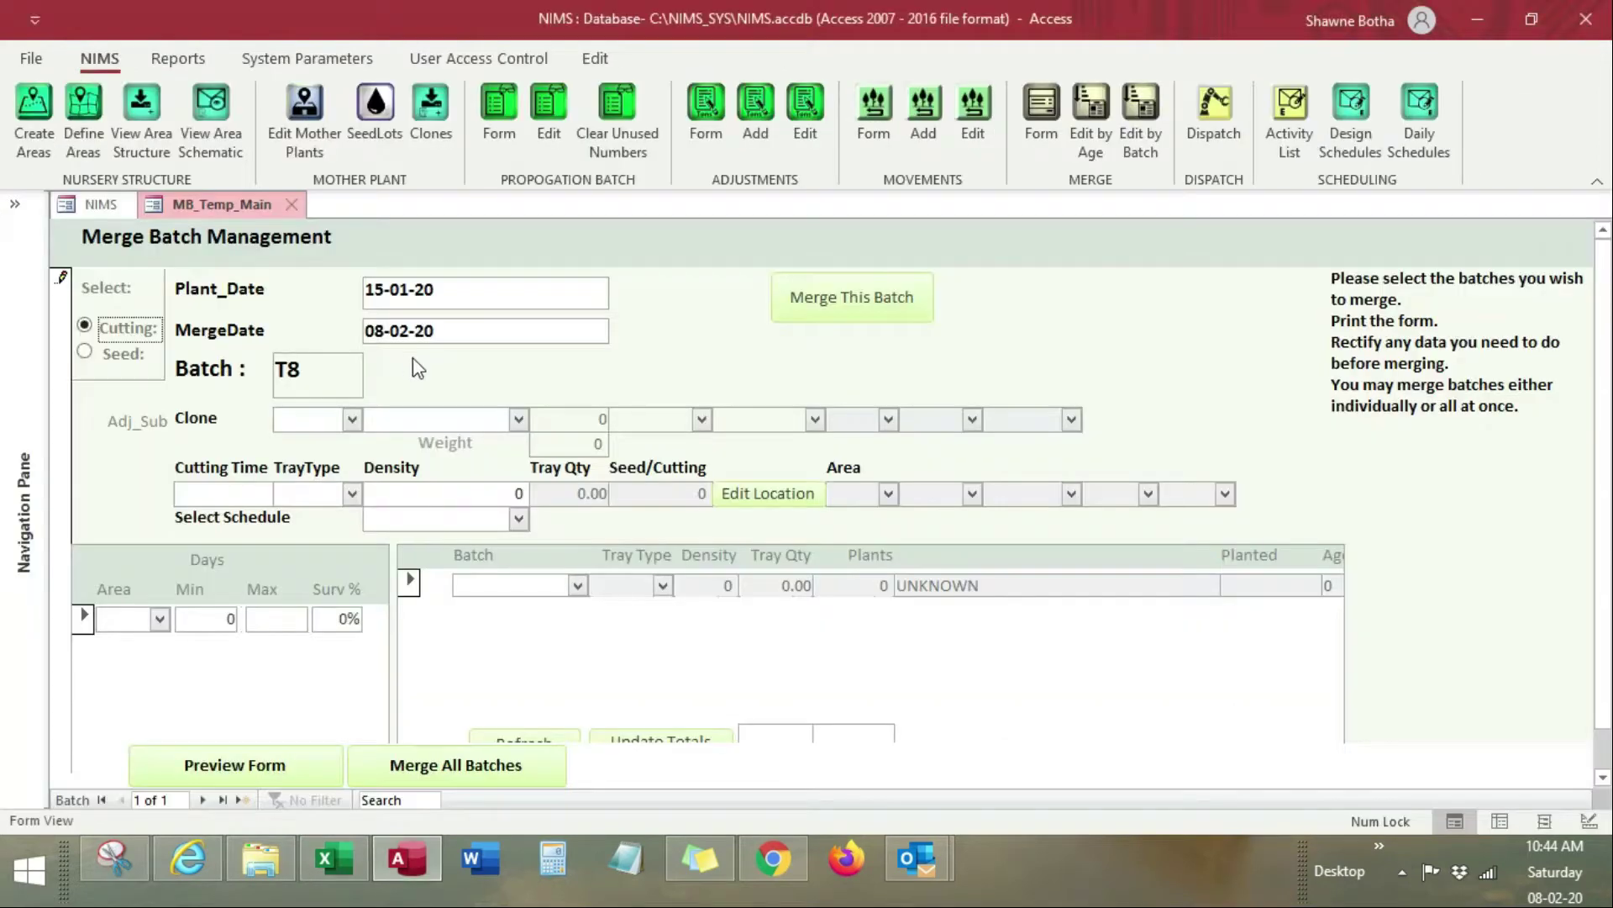
# Step: Choose clone CP10-1 with mother plant source MP2_SB1 for batch T8
pyautogui.click(352, 419)
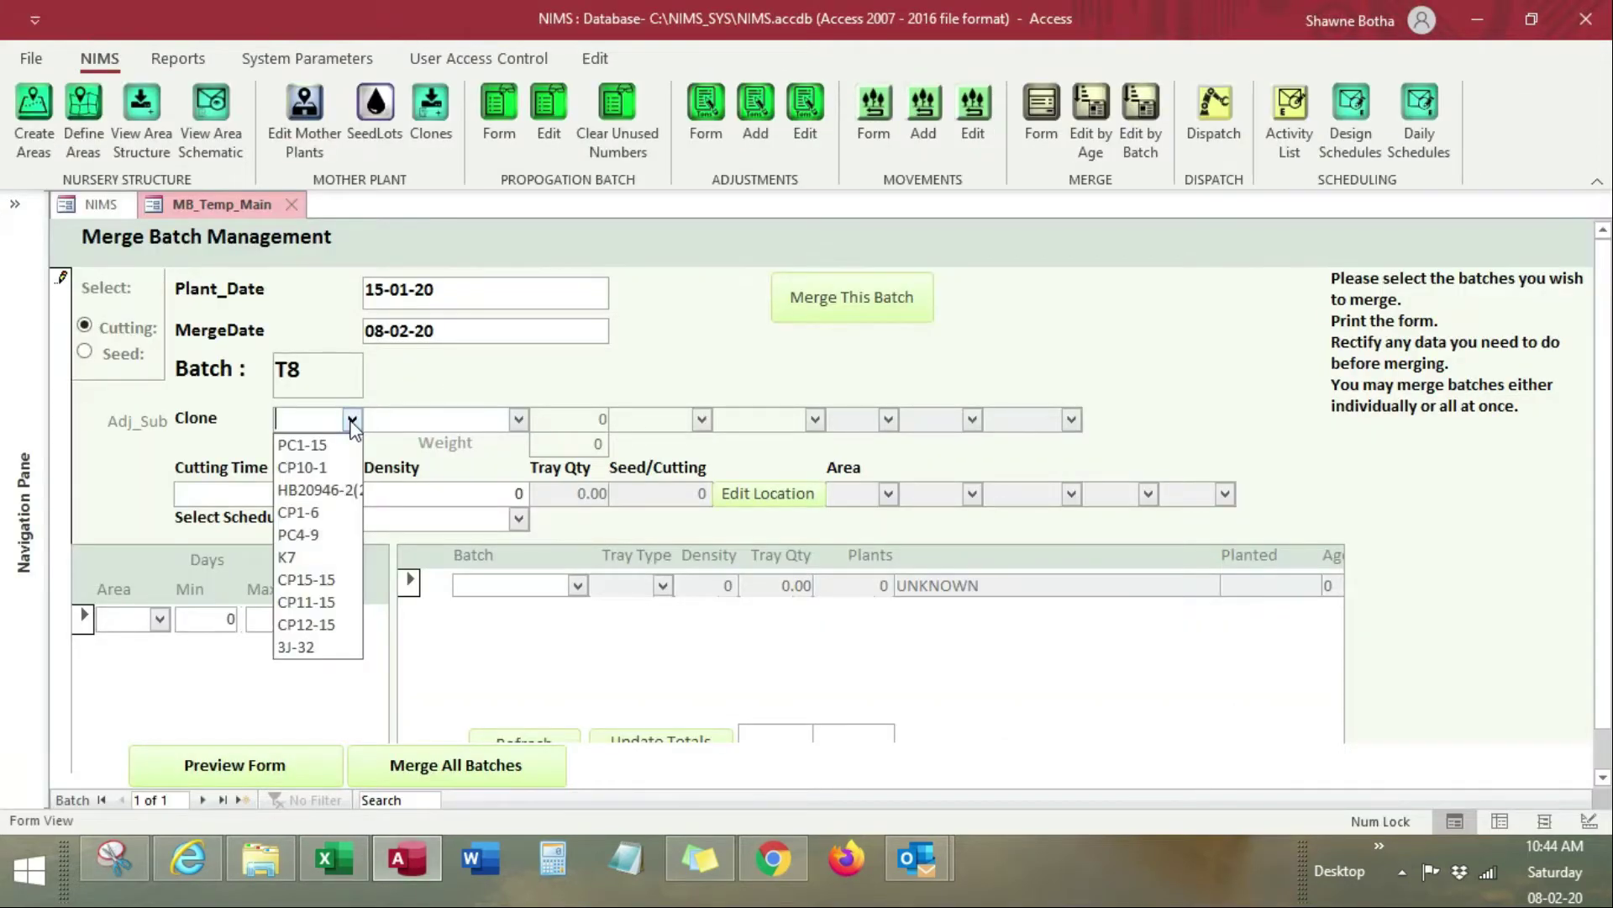
pyautogui.click(326, 468)
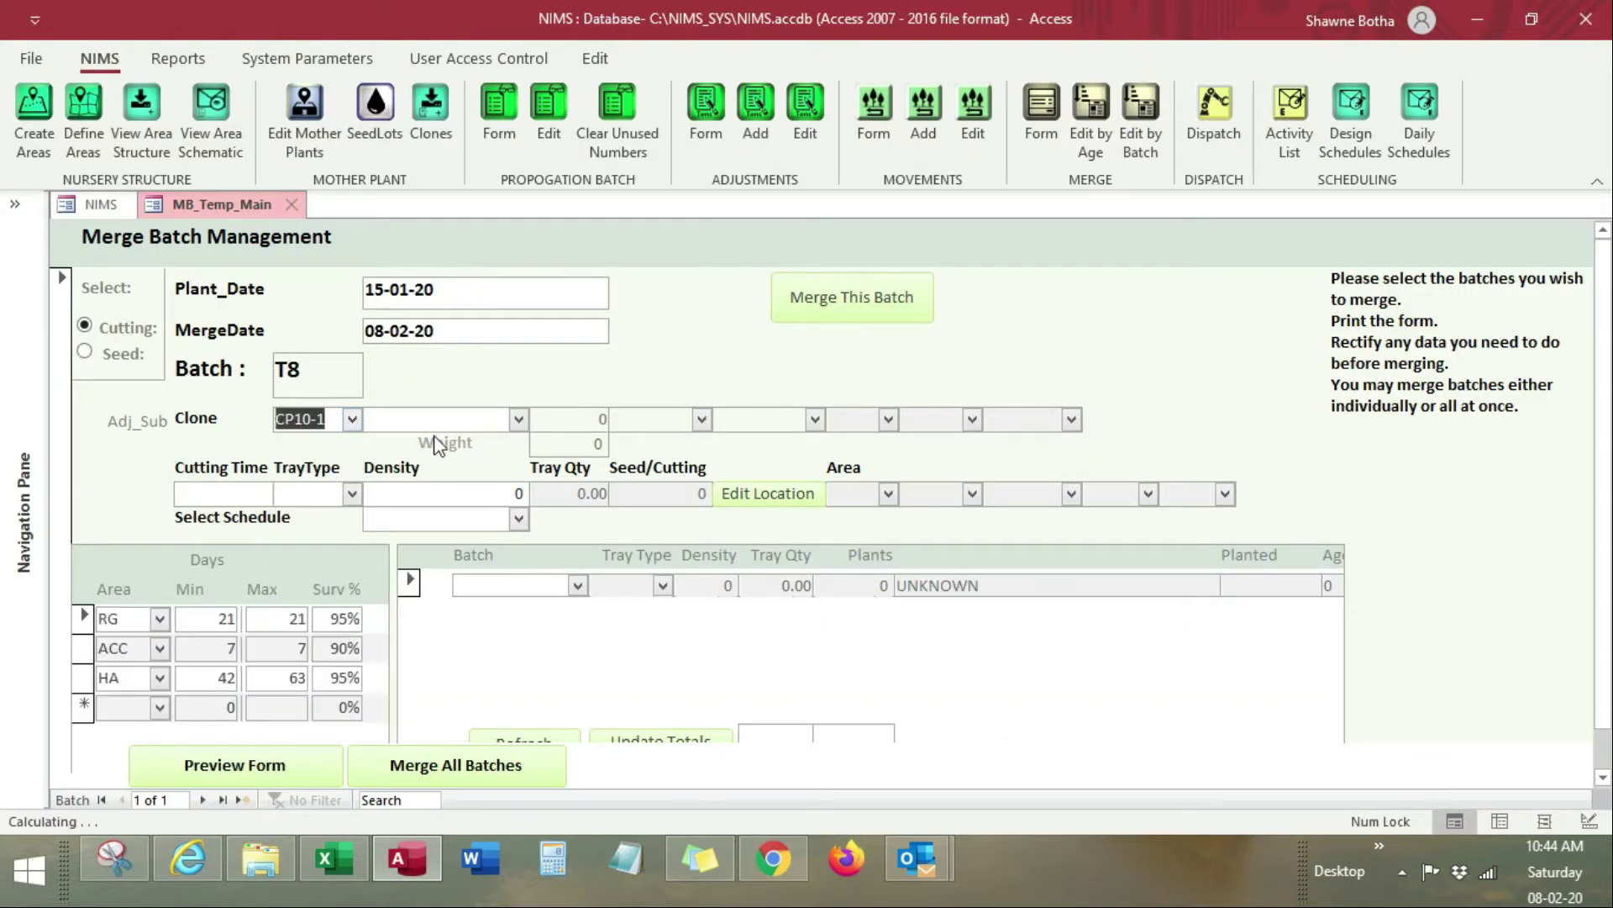
pyautogui.click(511, 419)
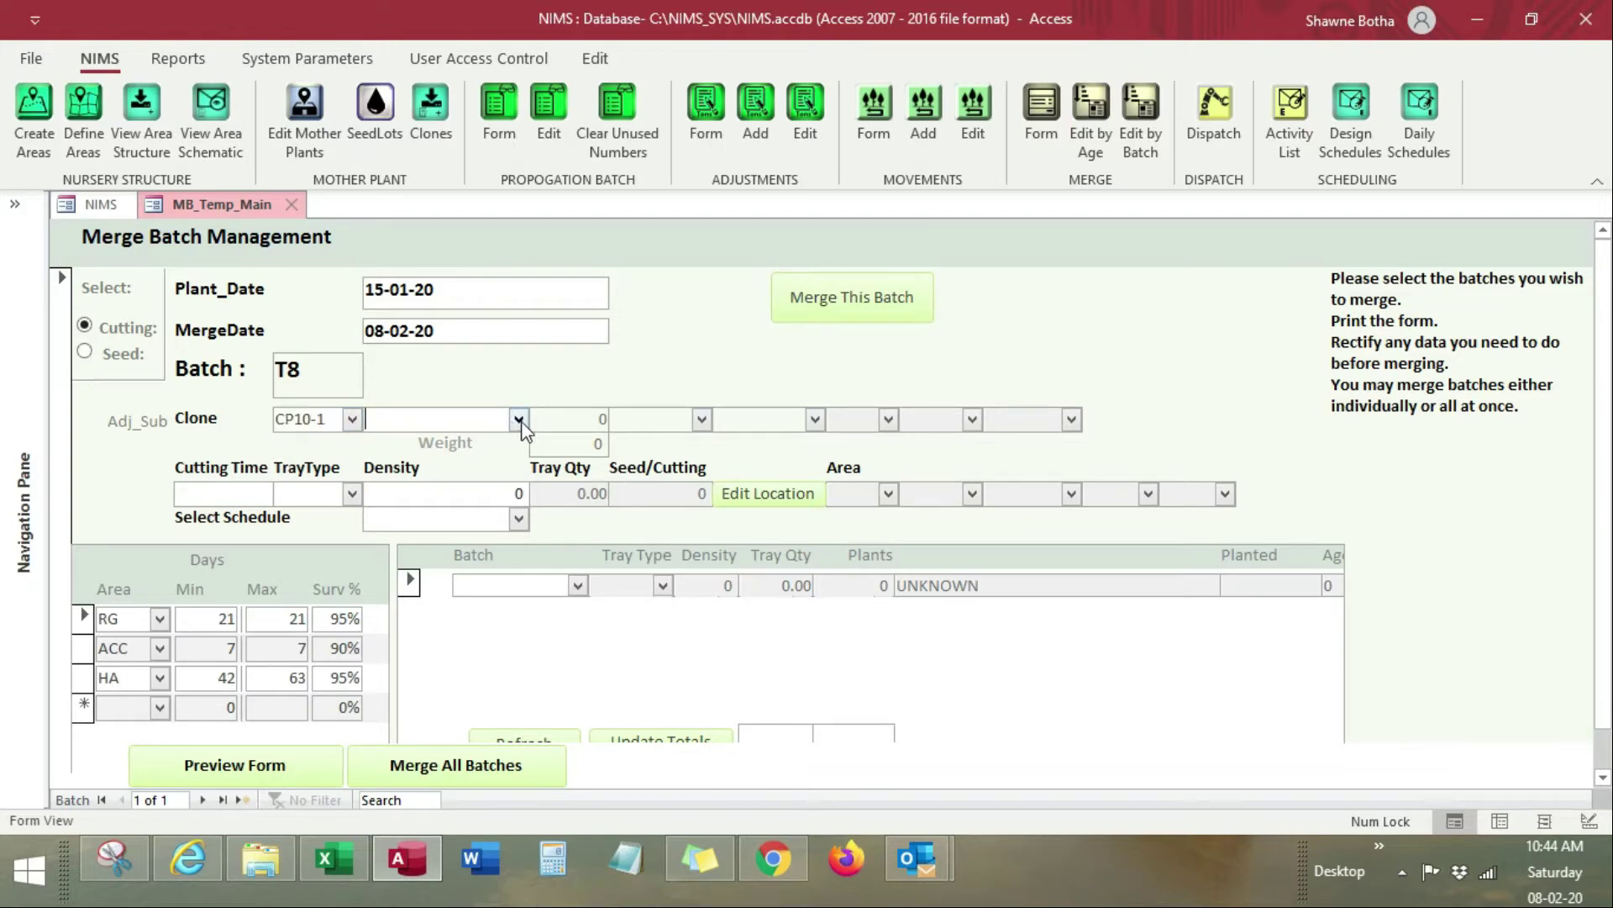
pyautogui.click(519, 420)
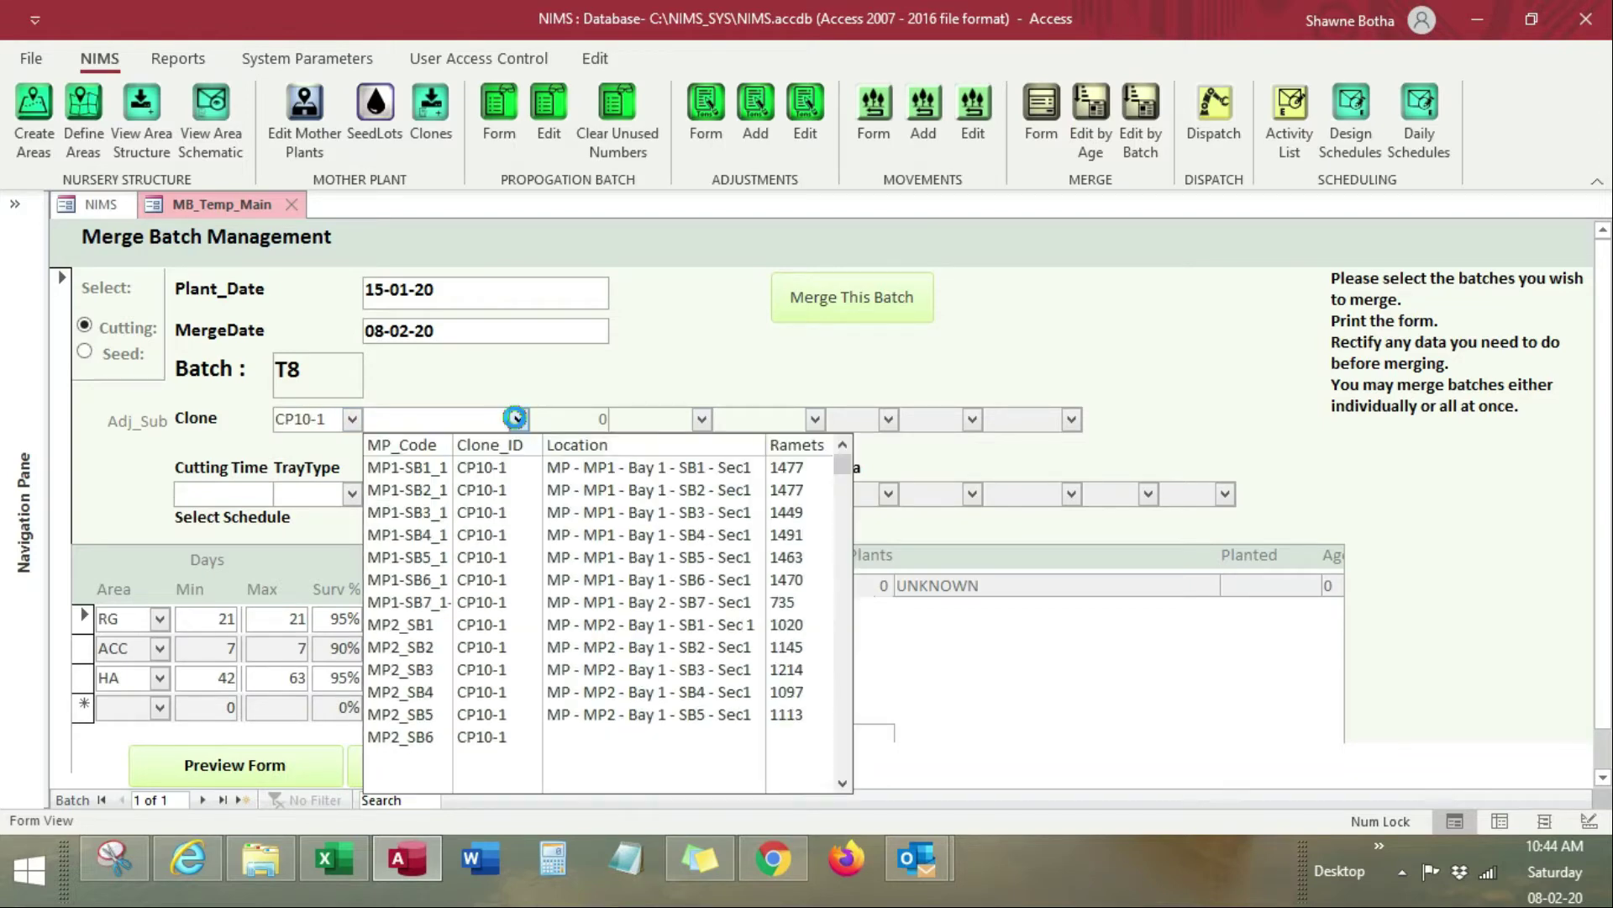
pyautogui.click(468, 625)
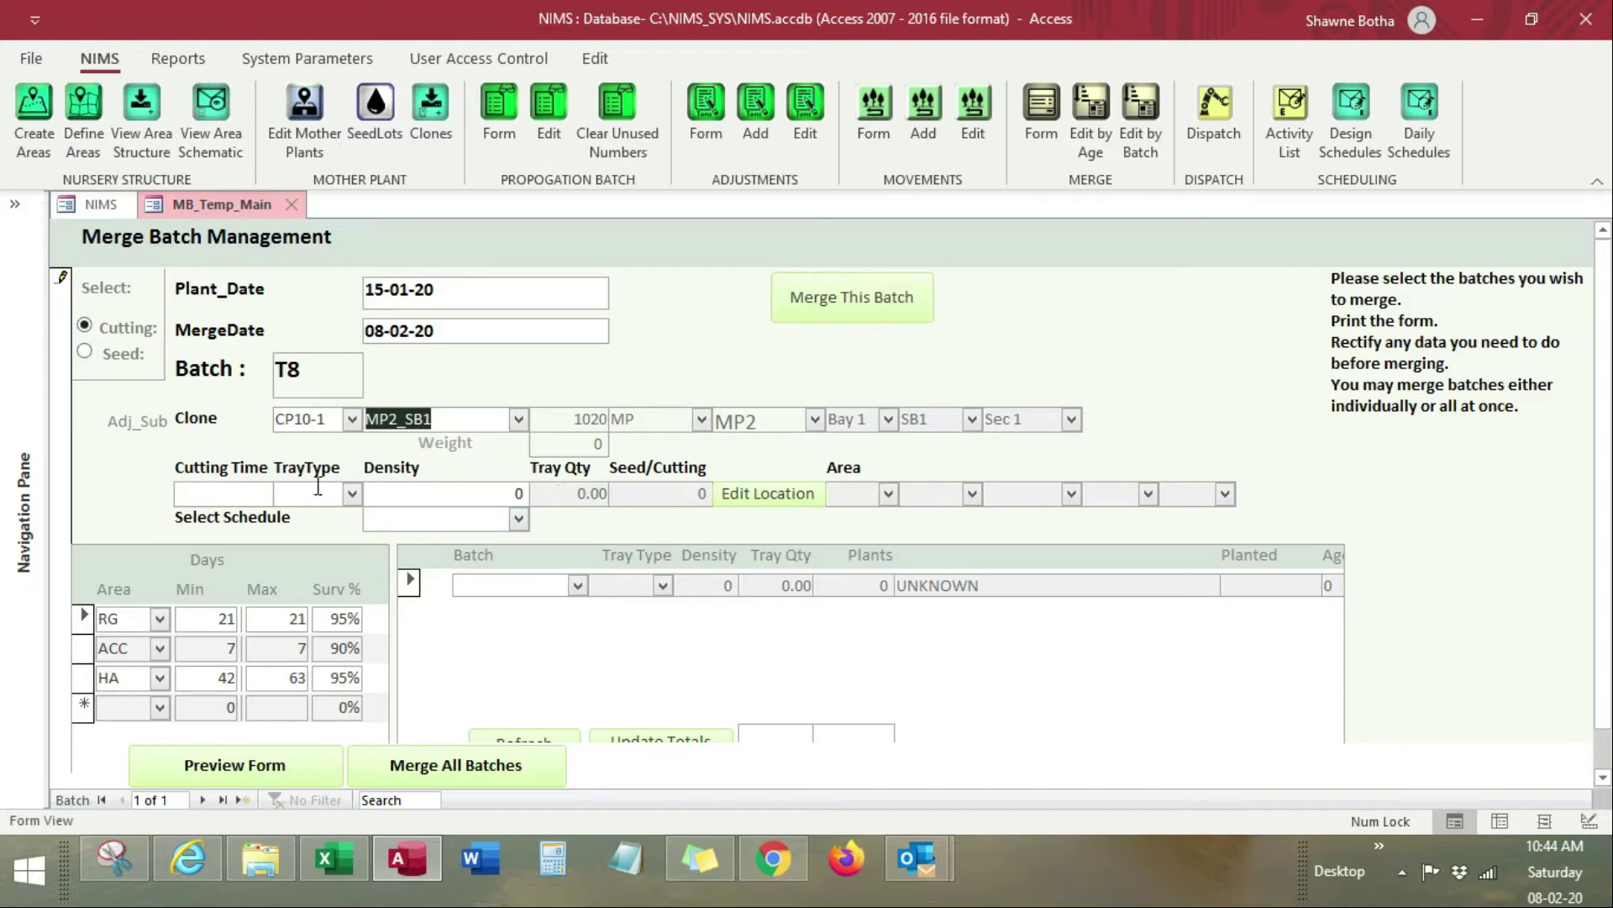
# Step: Set tray type 96F and density 48
pyautogui.click(353, 494)
pyautogui.click(328, 522)
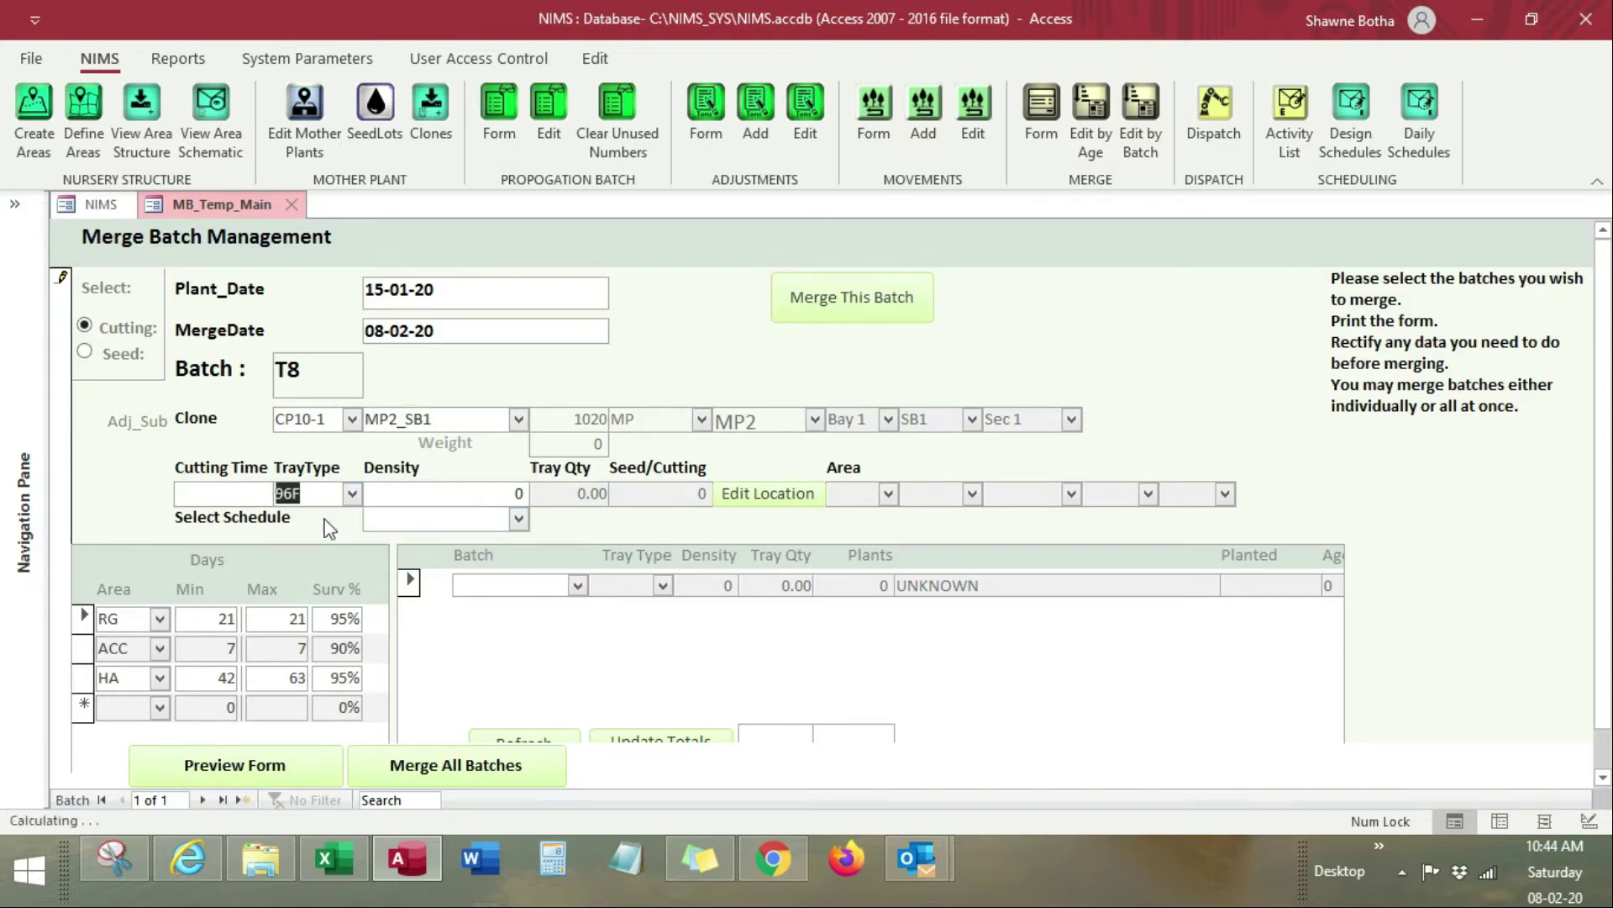
pyautogui.click(486, 495)
pyautogui.press('Tab')
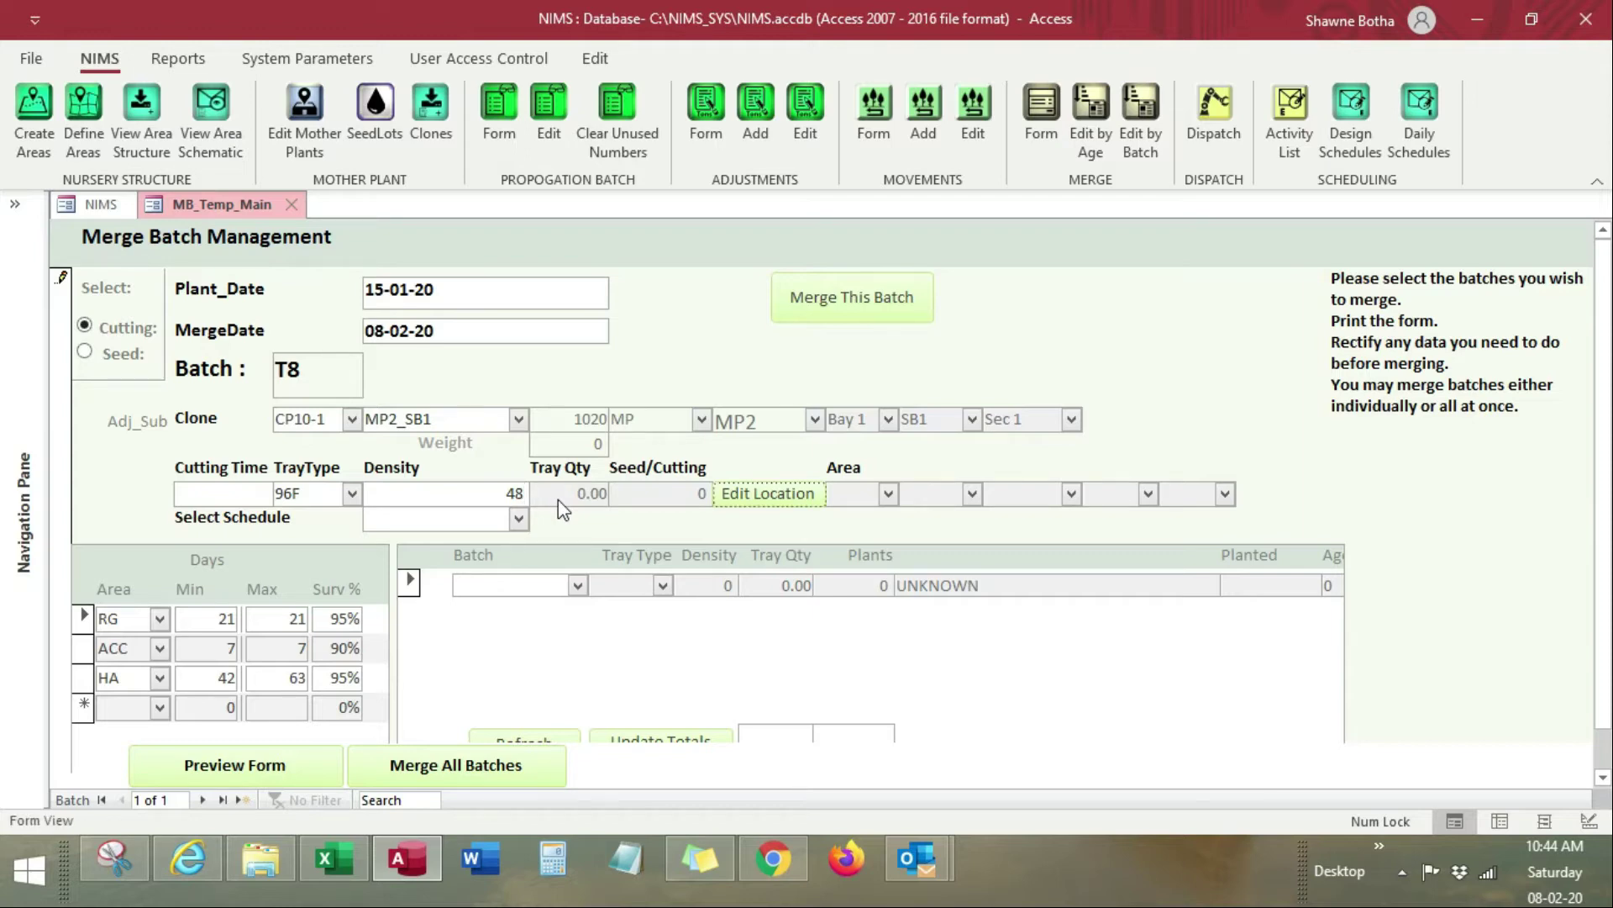
# Step: Locate batch T8 at HA, Boom 1, Bay_A, then compare the batch list against Excel
pyautogui.click(794, 495)
pyautogui.click(913, 264)
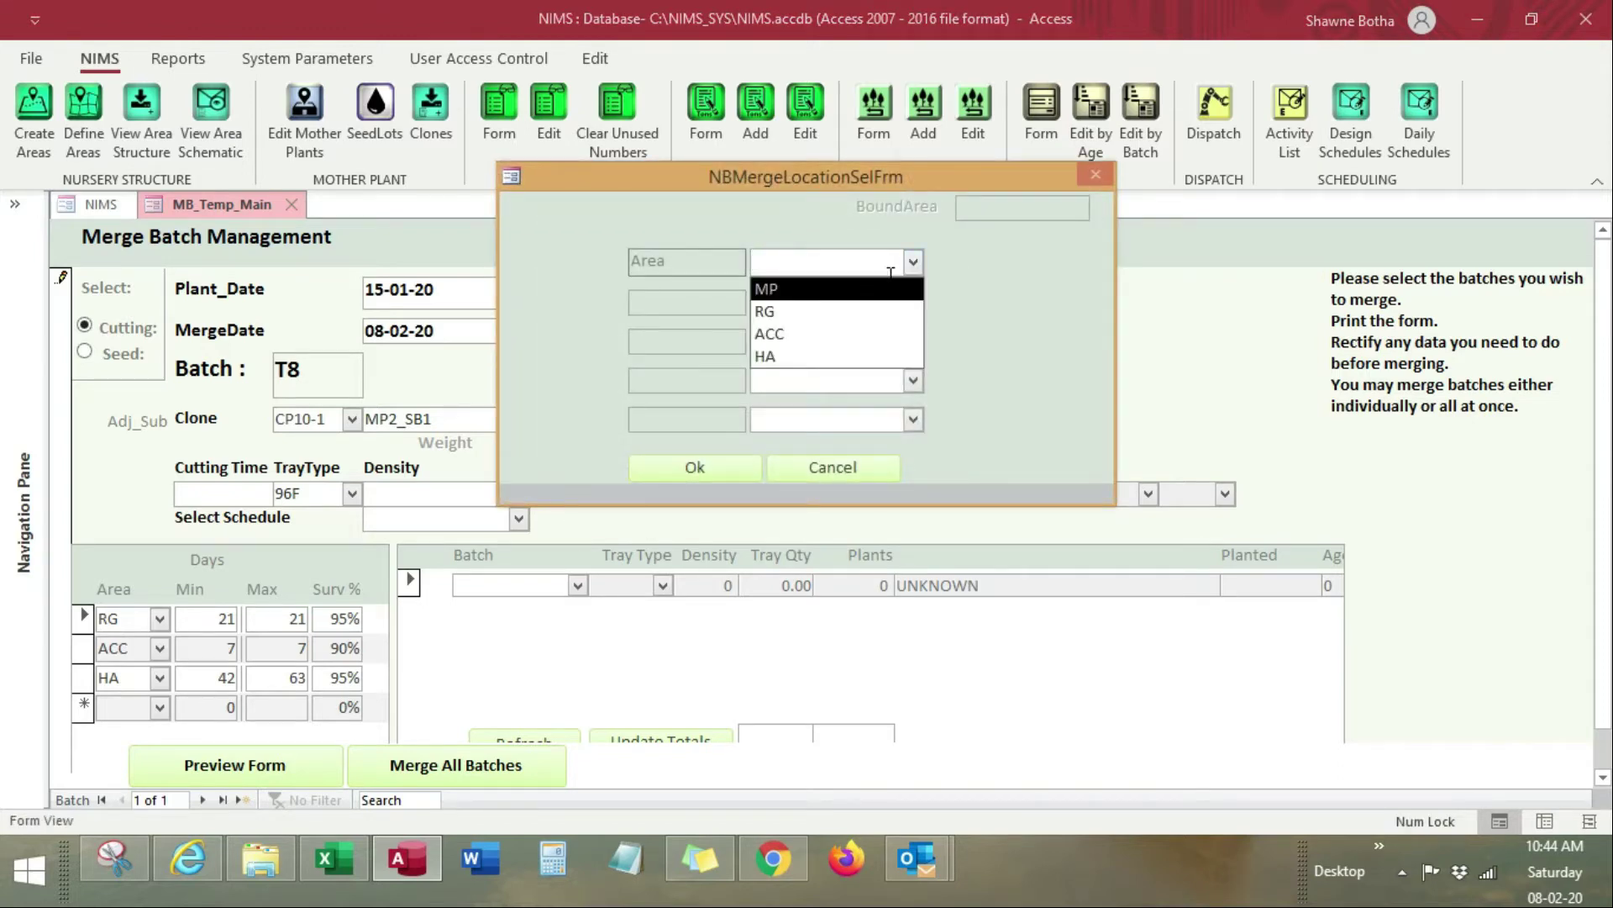
pyautogui.click(855, 359)
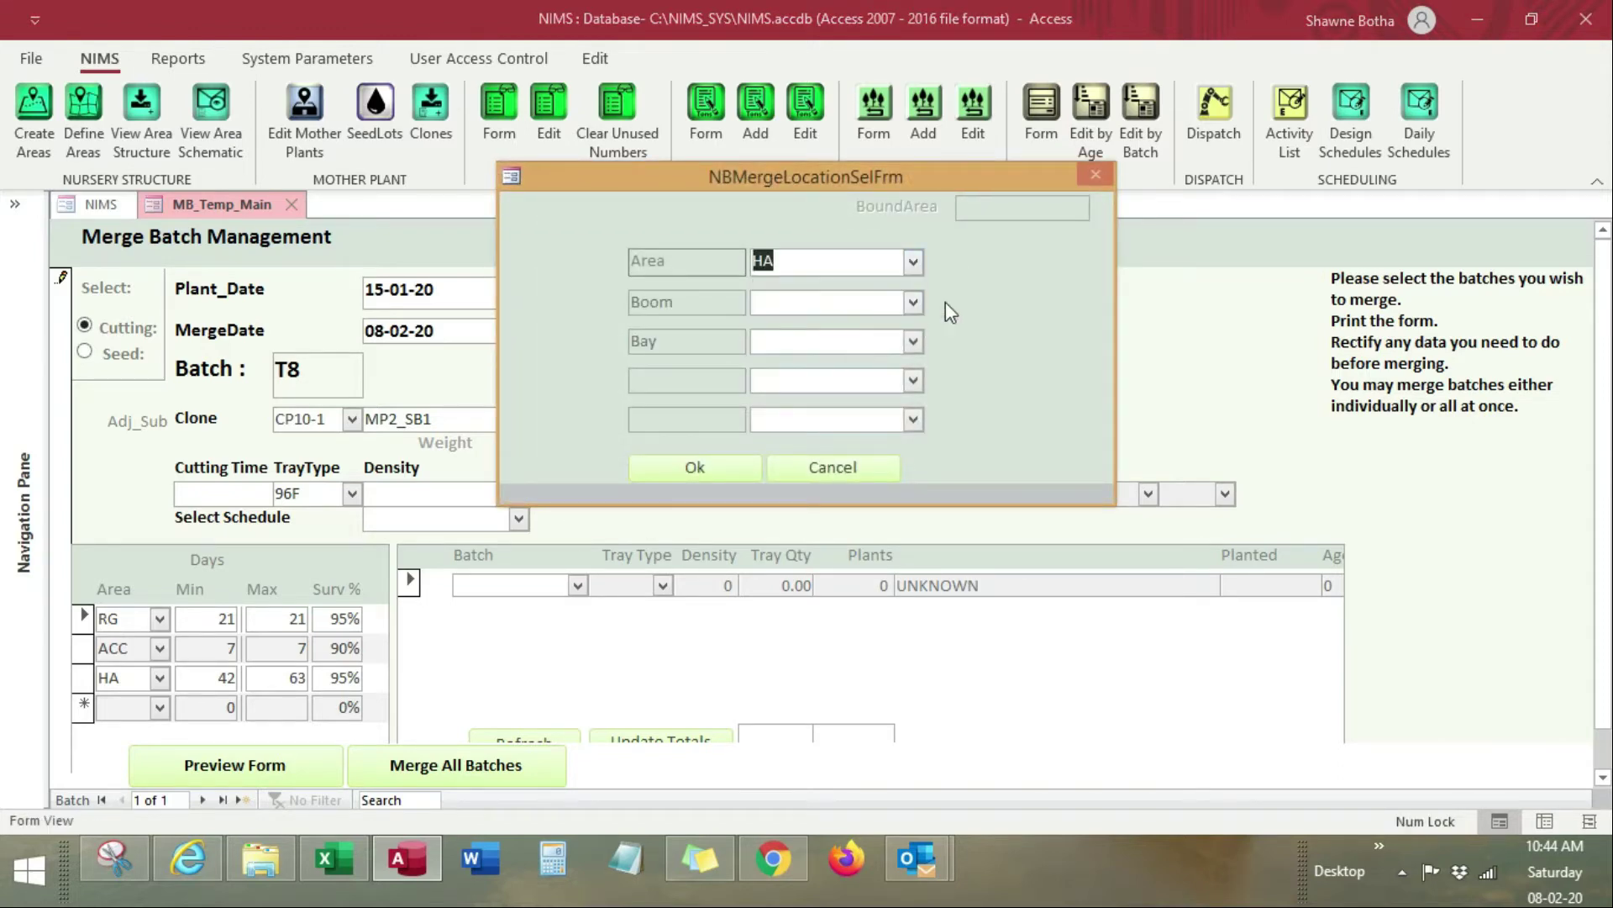
pyautogui.click(913, 302)
pyautogui.click(882, 328)
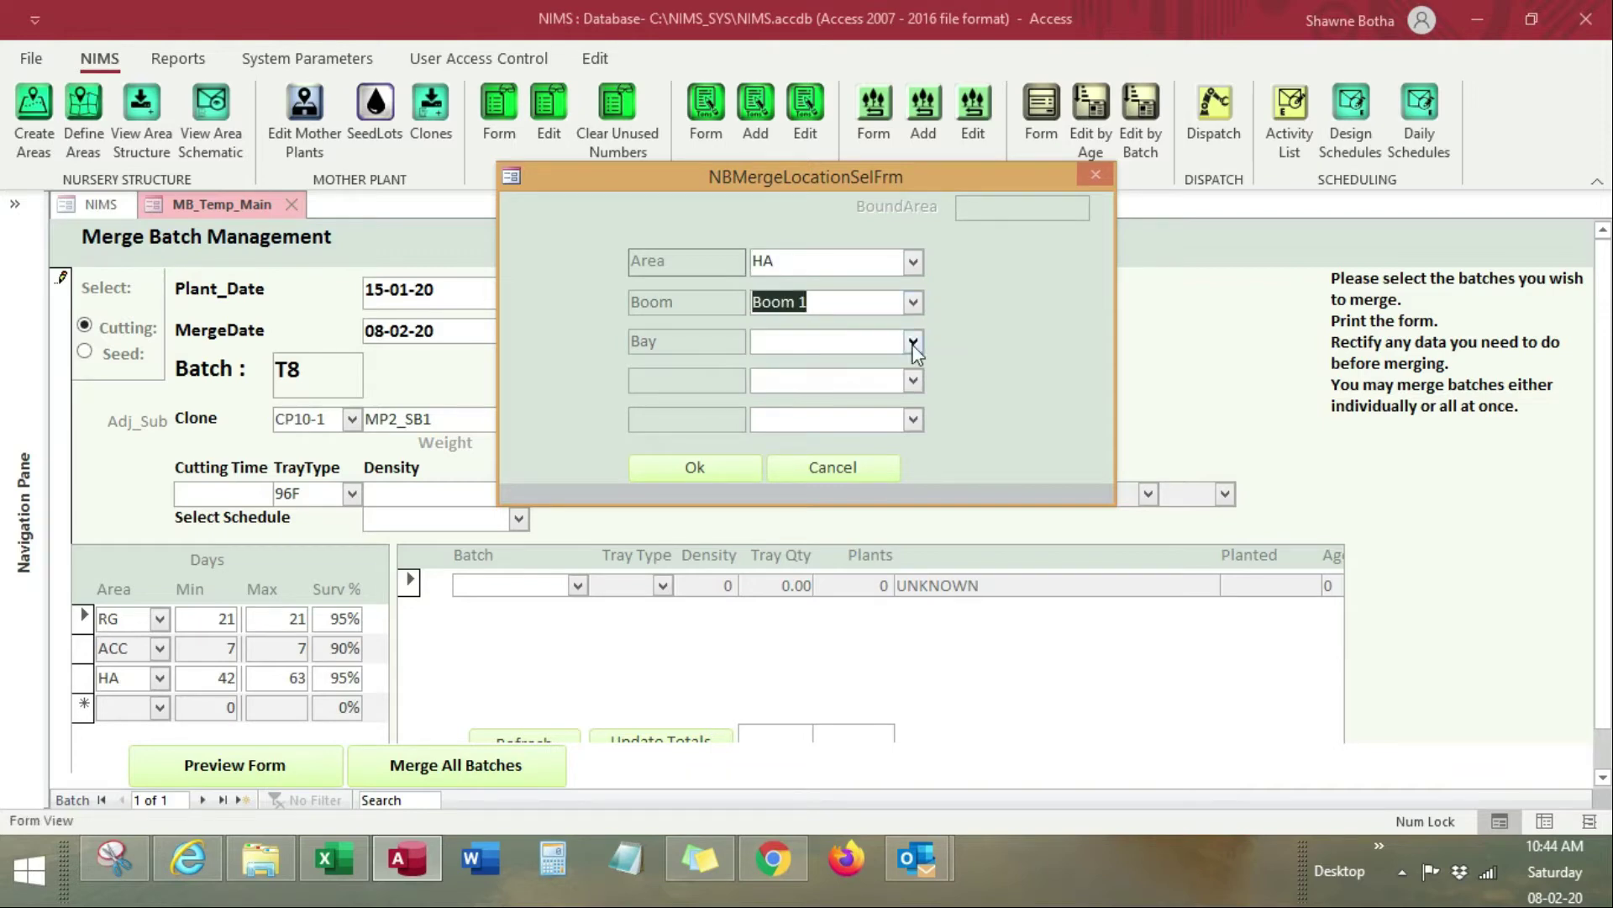
pyautogui.click(913, 341)
pyautogui.click(866, 370)
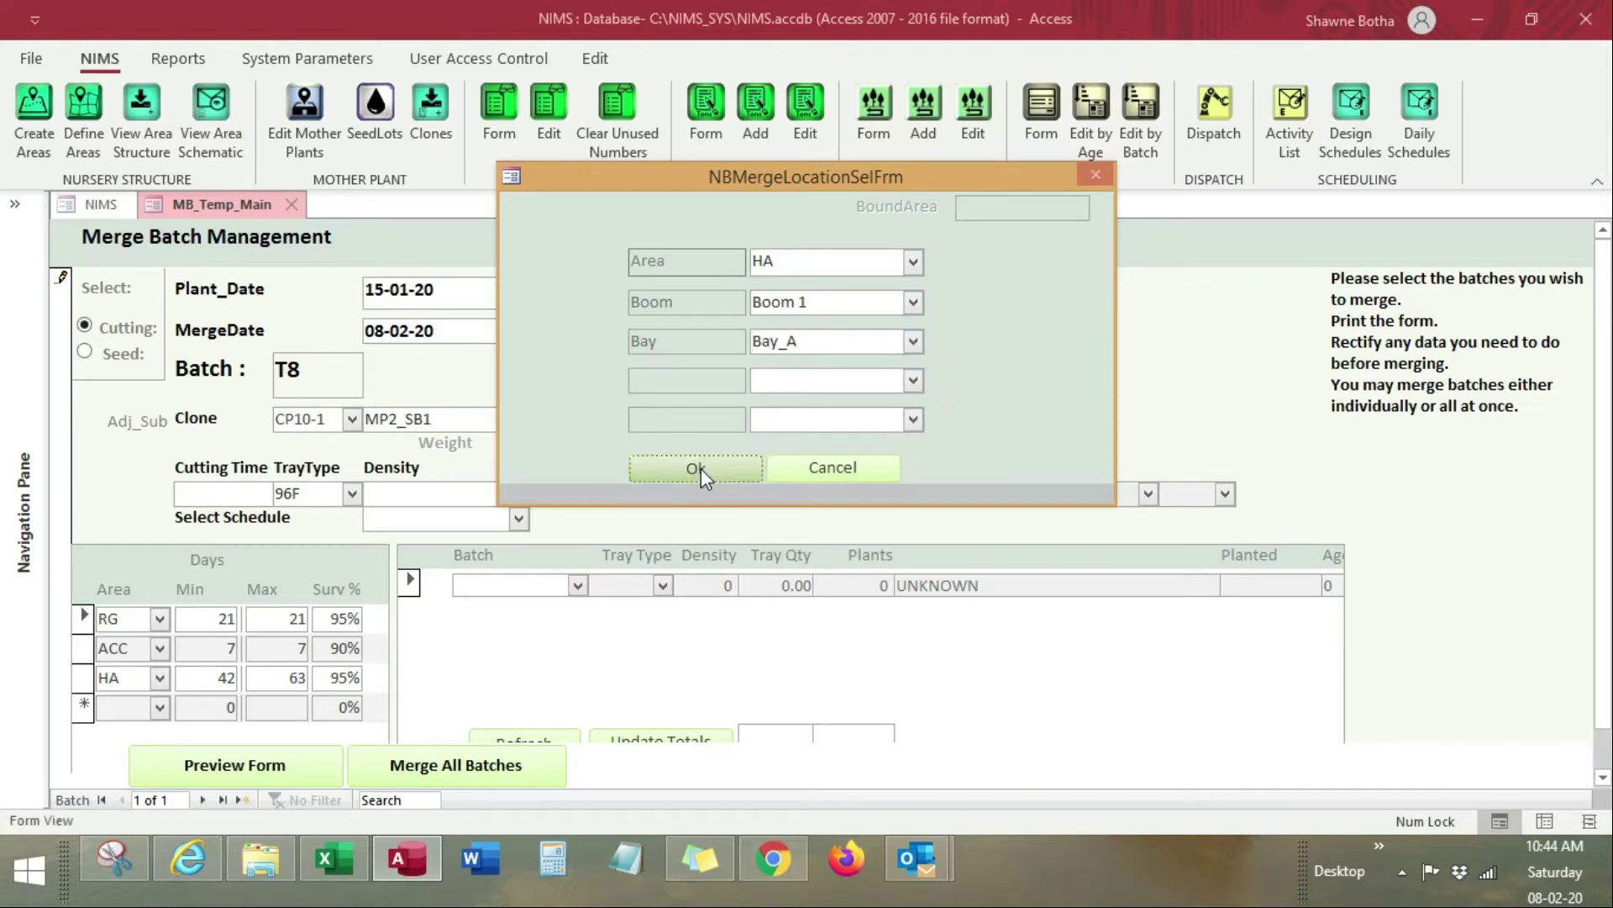
pyautogui.click(705, 467)
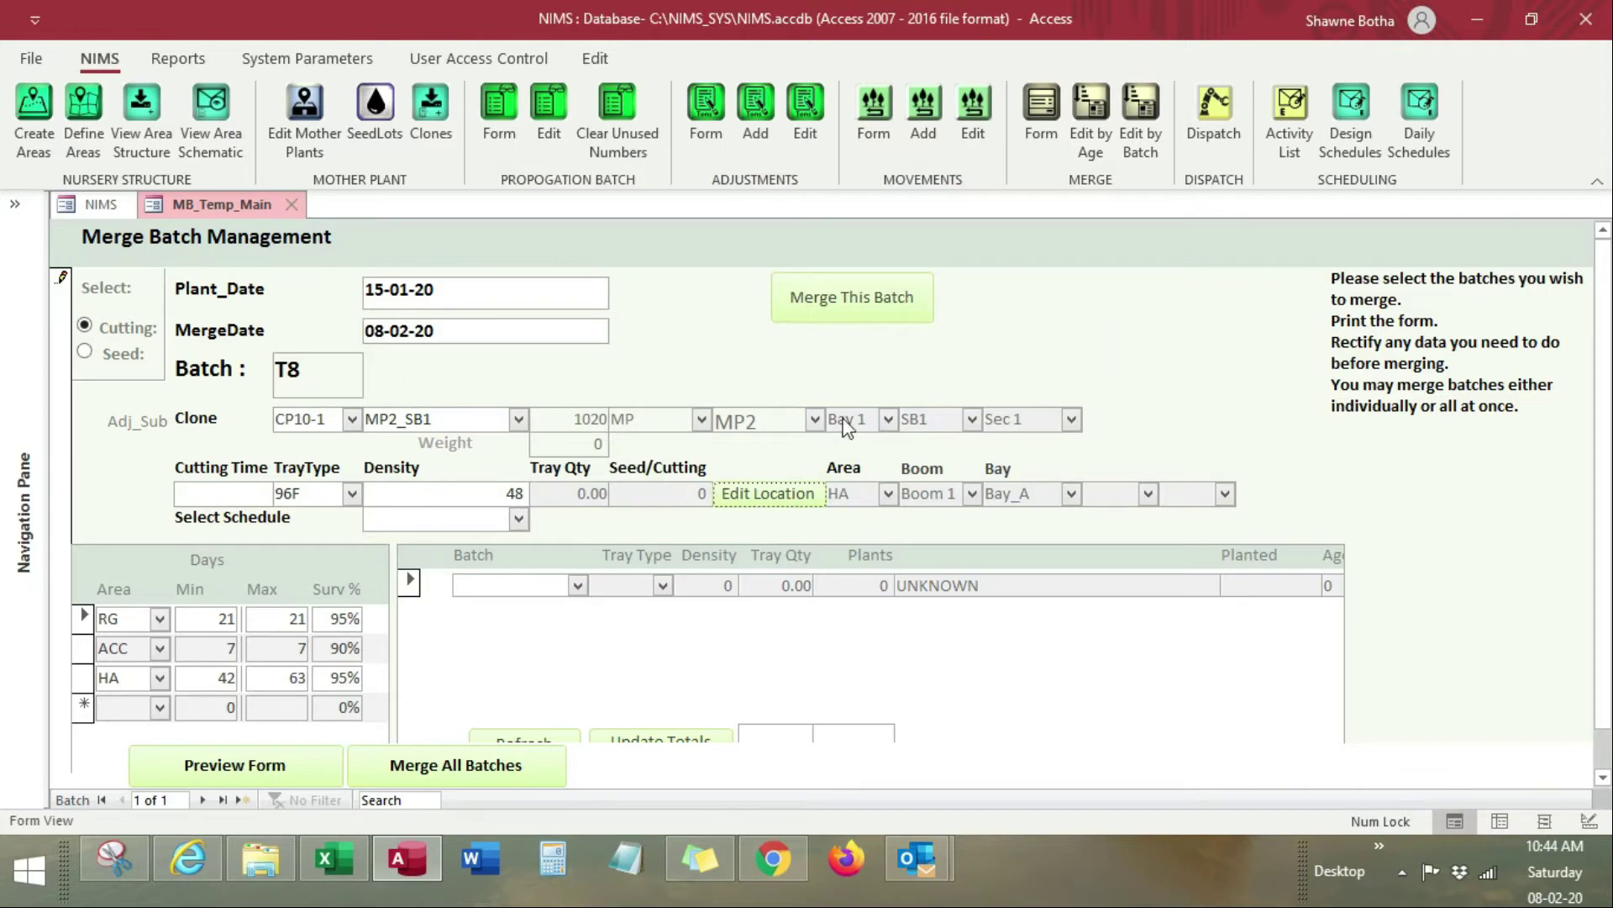
pyautogui.click(578, 585)
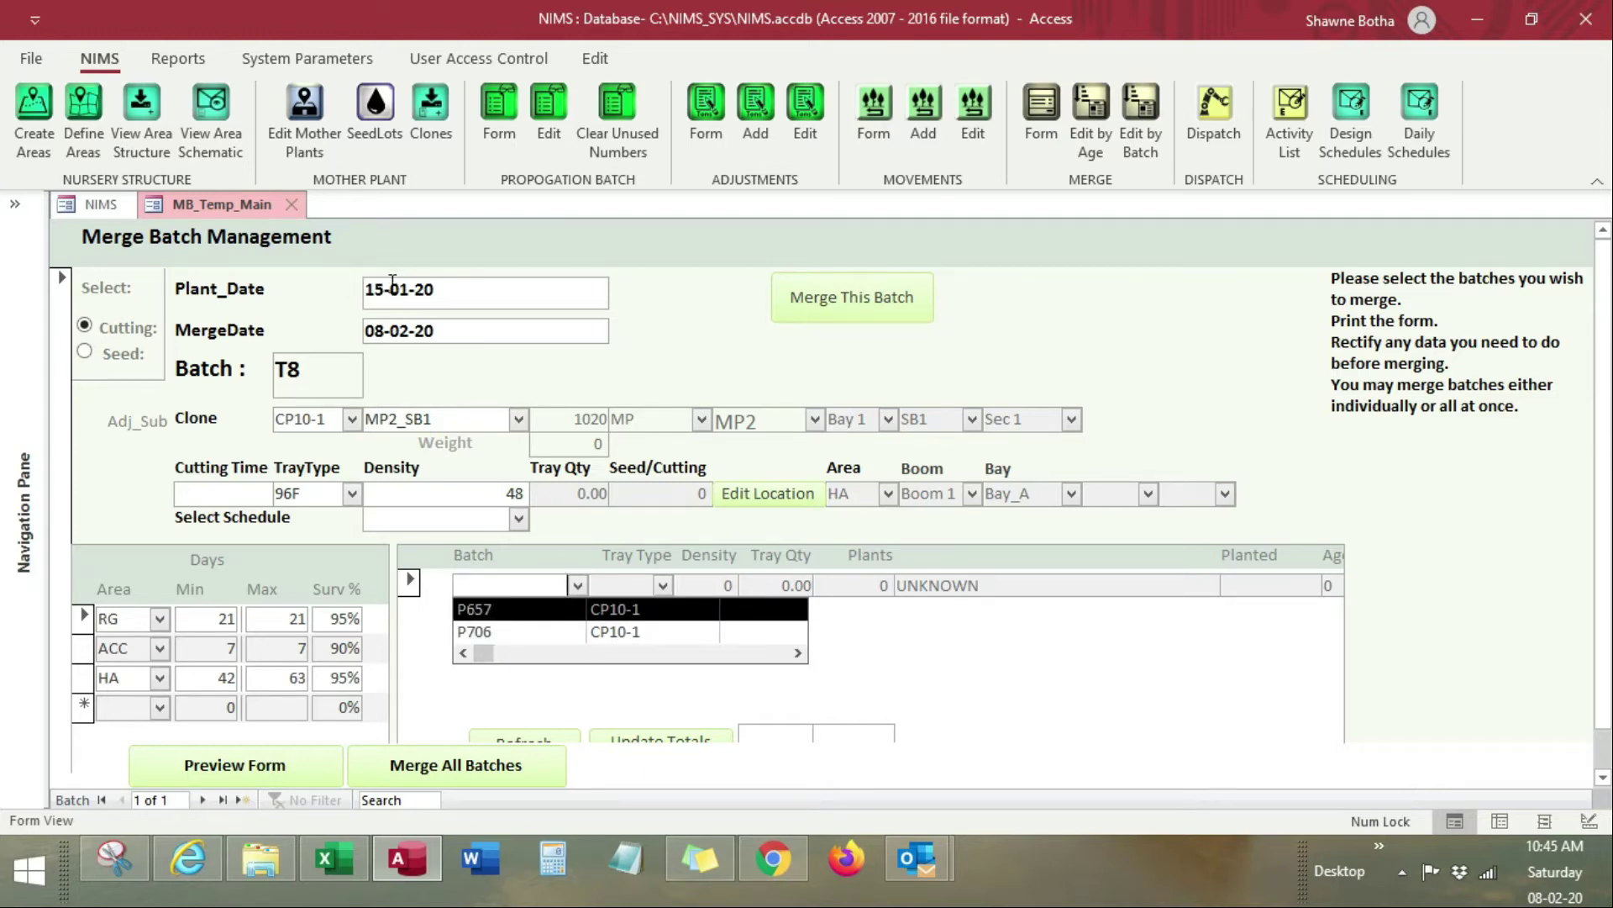
pyautogui.hotkey('alt', 'Tab')
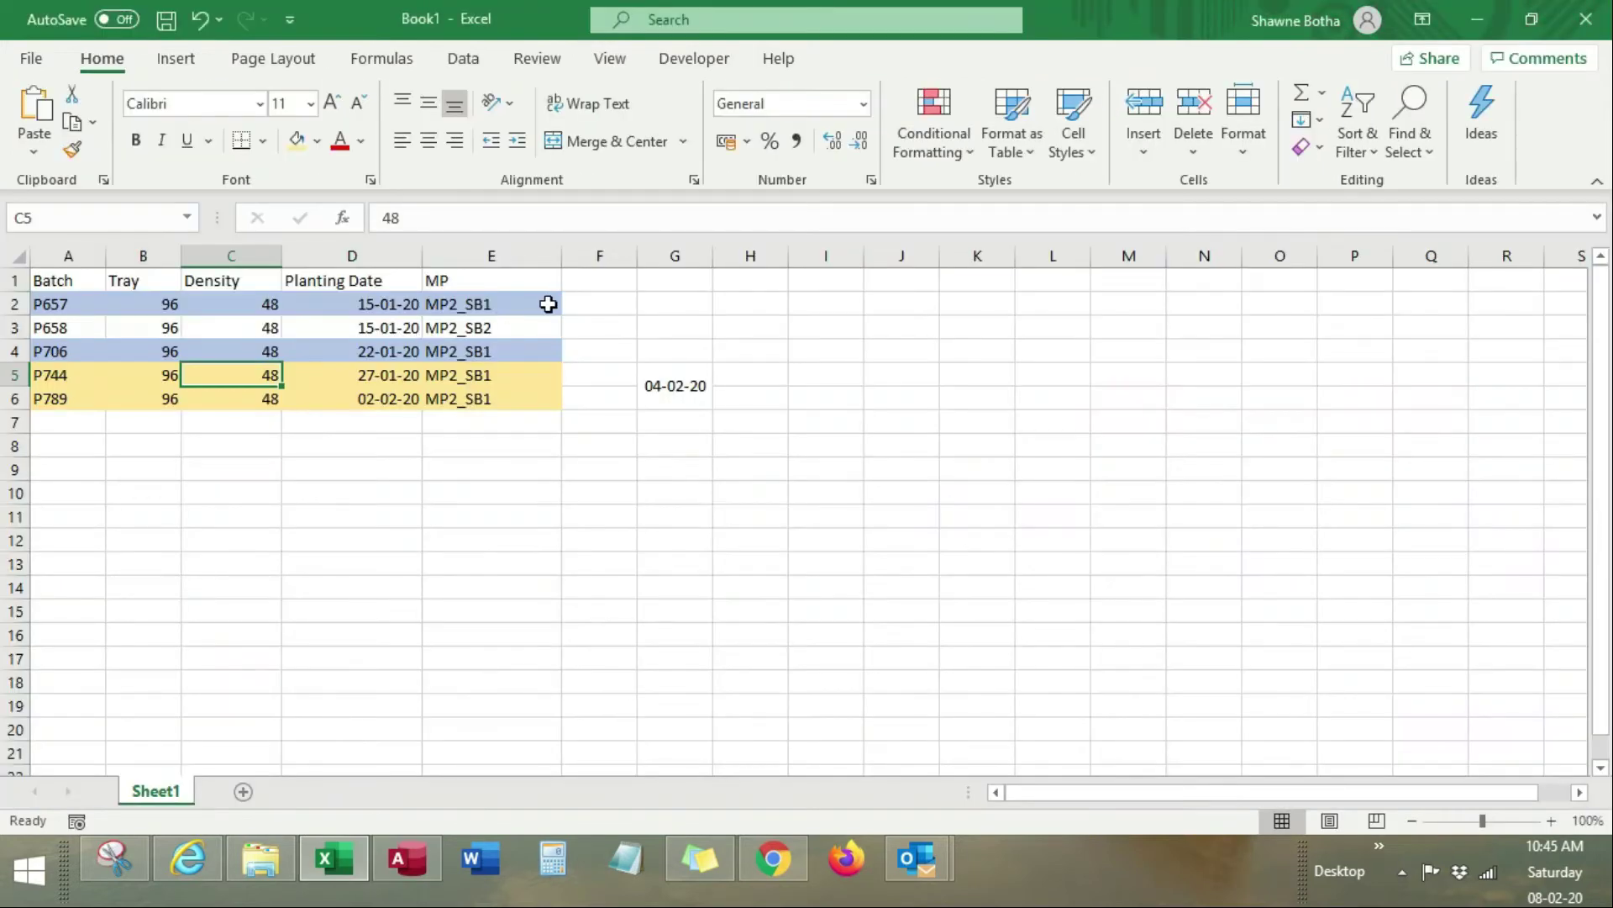
# Step: Enter 15/01/ in F2 and copy it down to F3:F6
pyautogui.click(605, 301)
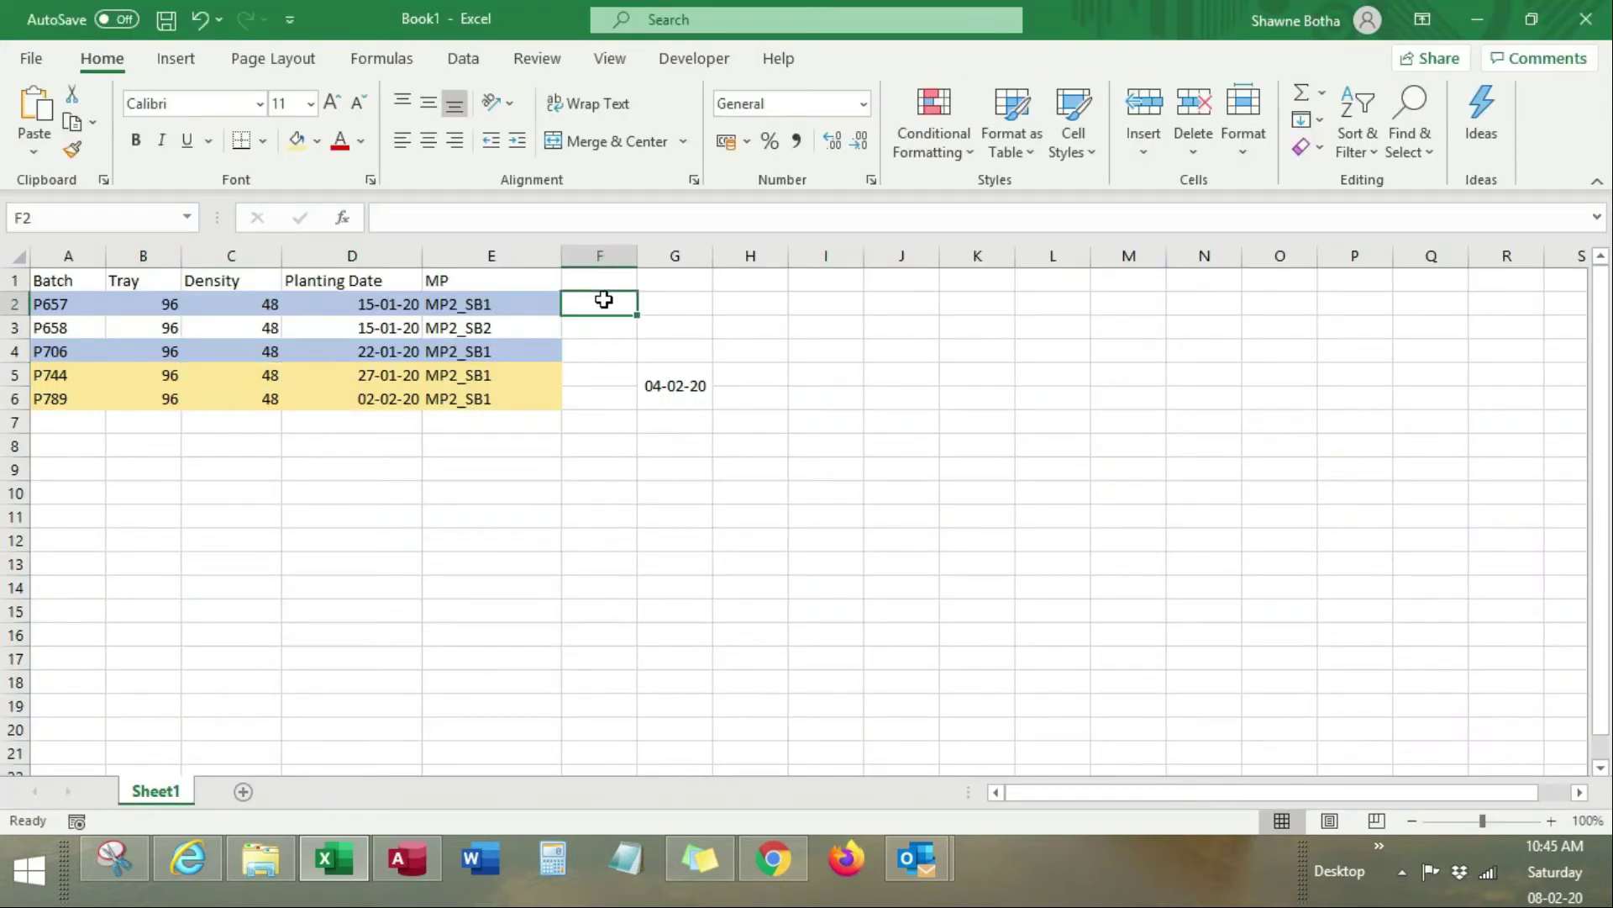
pyautogui.write('15/01/20')
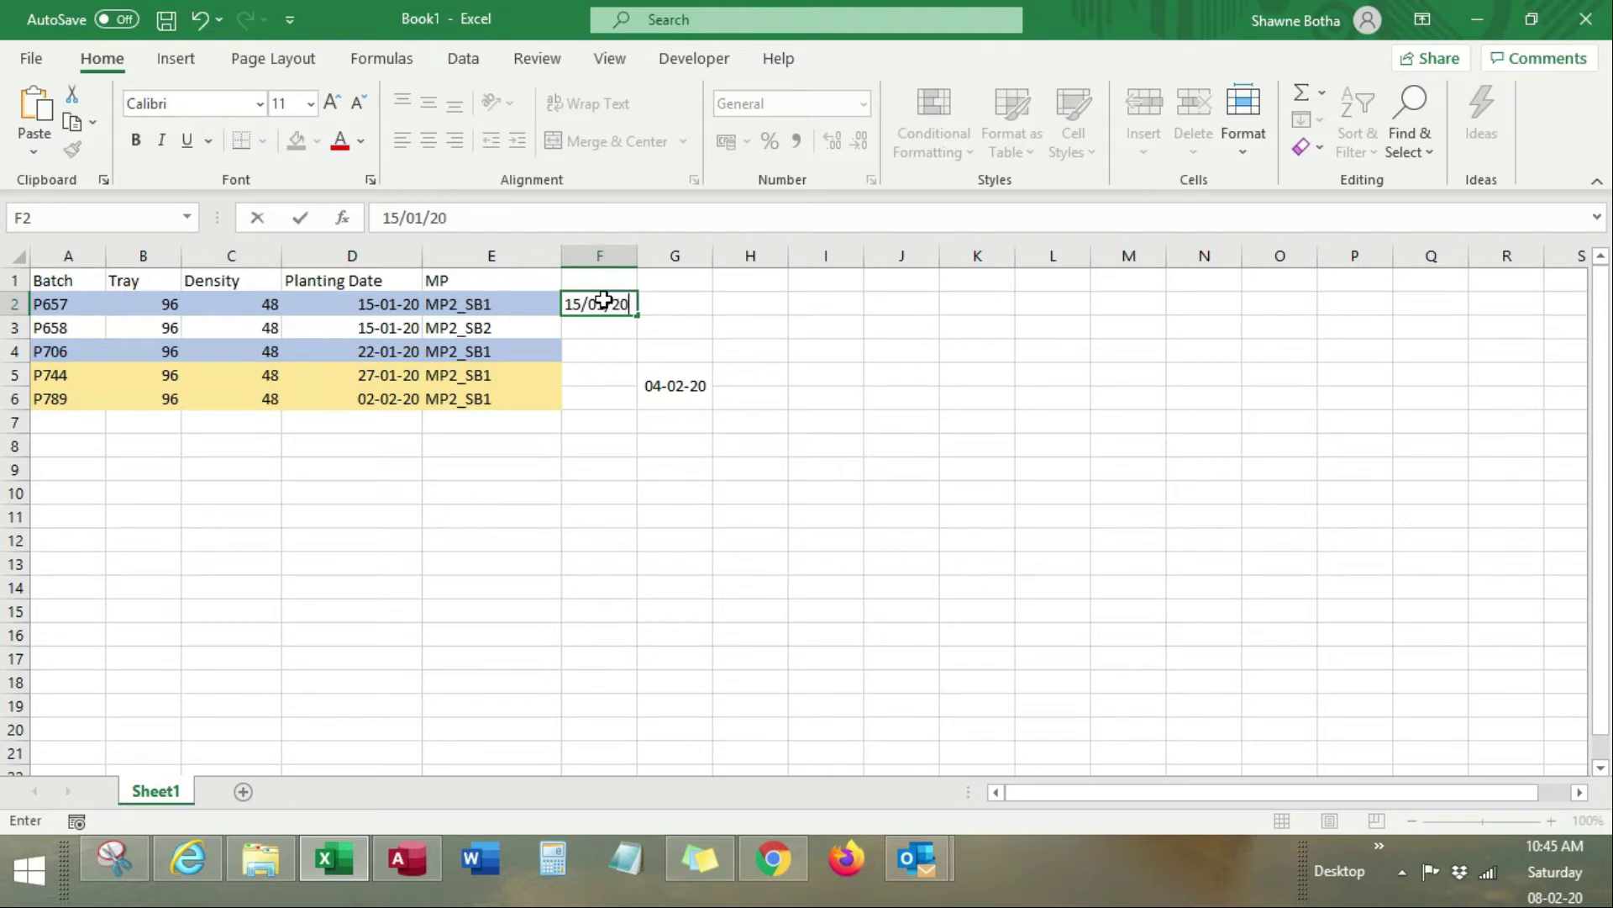
pyautogui.press('Return')
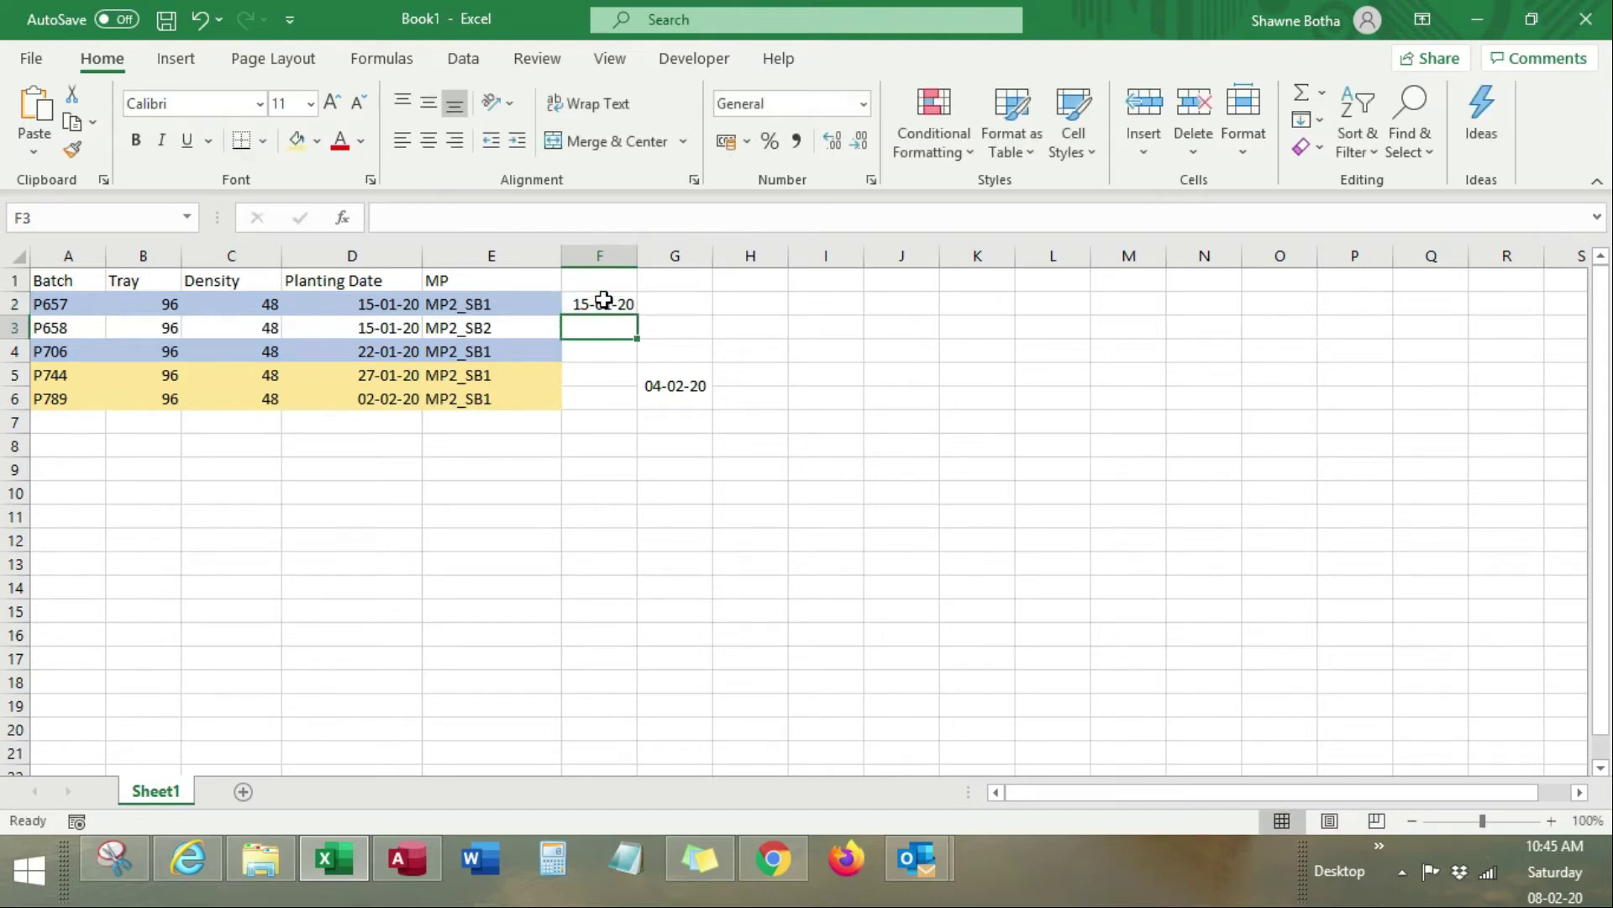
pyautogui.click(603, 300)
pyautogui.hotkey('ctrl', 'c')
pyautogui.press('Down')
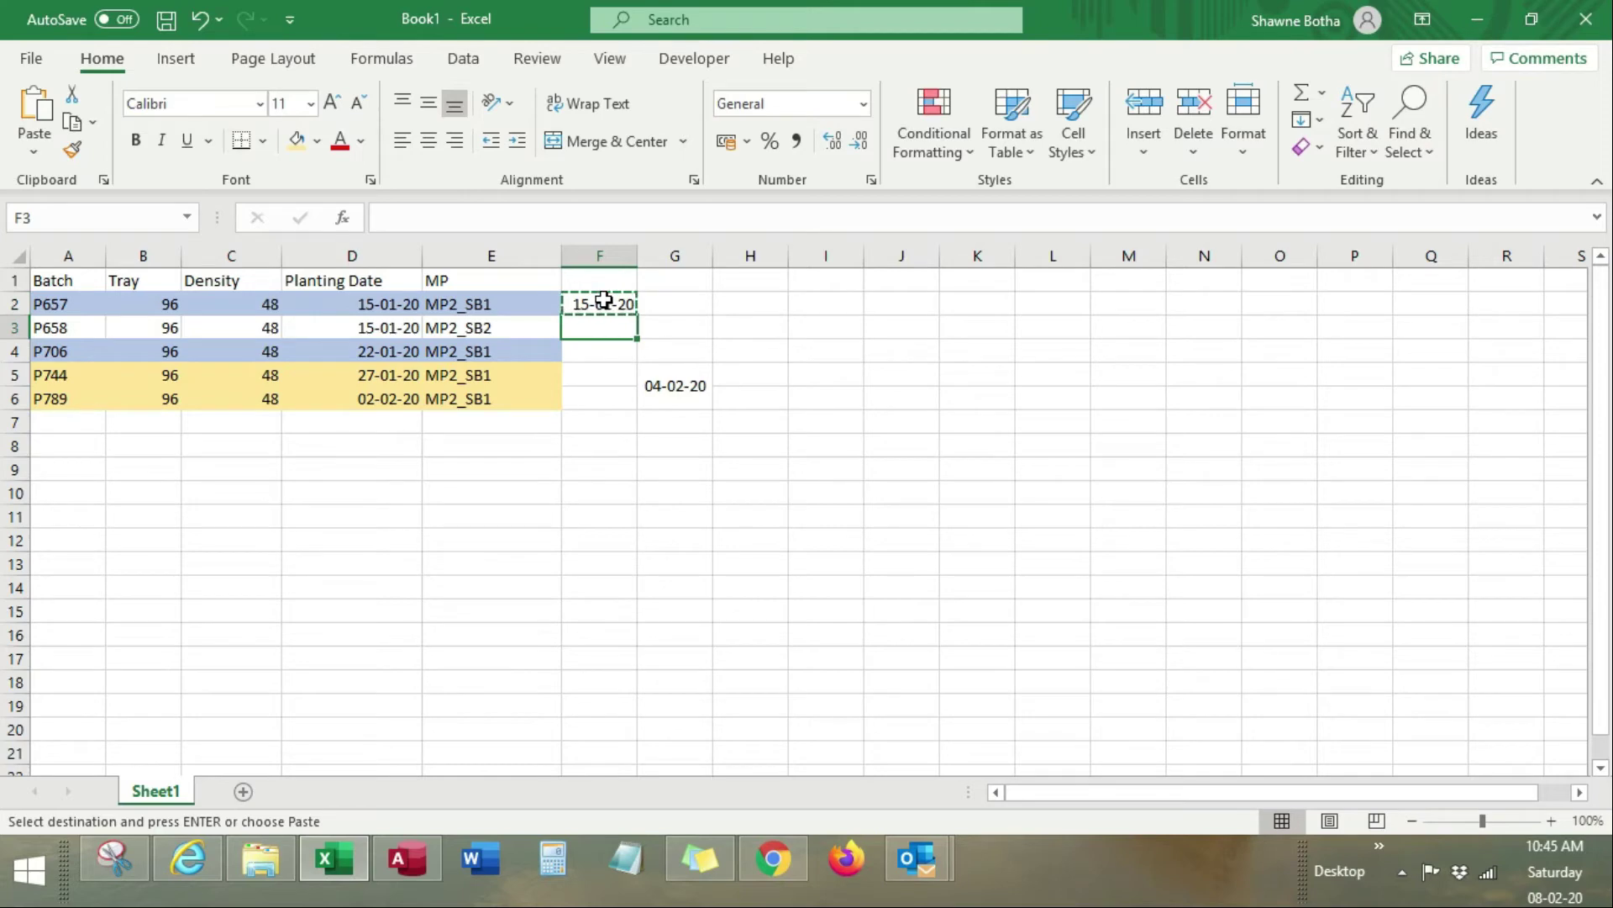
pyautogui.hotkey('shift', 'Down')
pyautogui.hotkey('shift', 'Down')
pyautogui.hotkey('shift', 'Down')
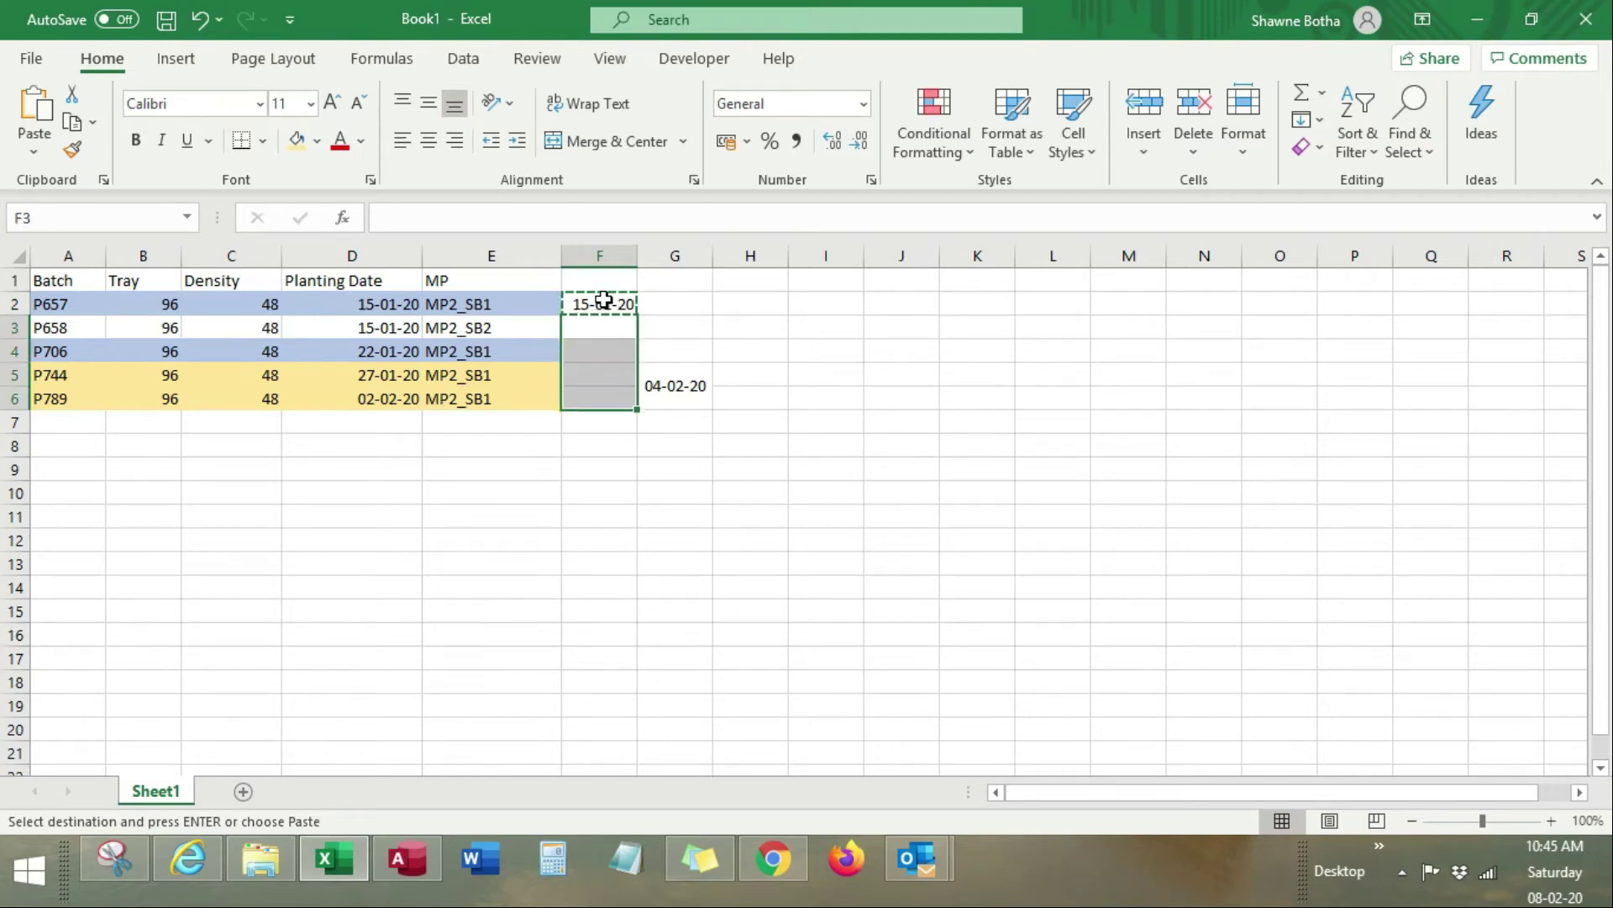
pyautogui.hotkey('ctrl', 'v')
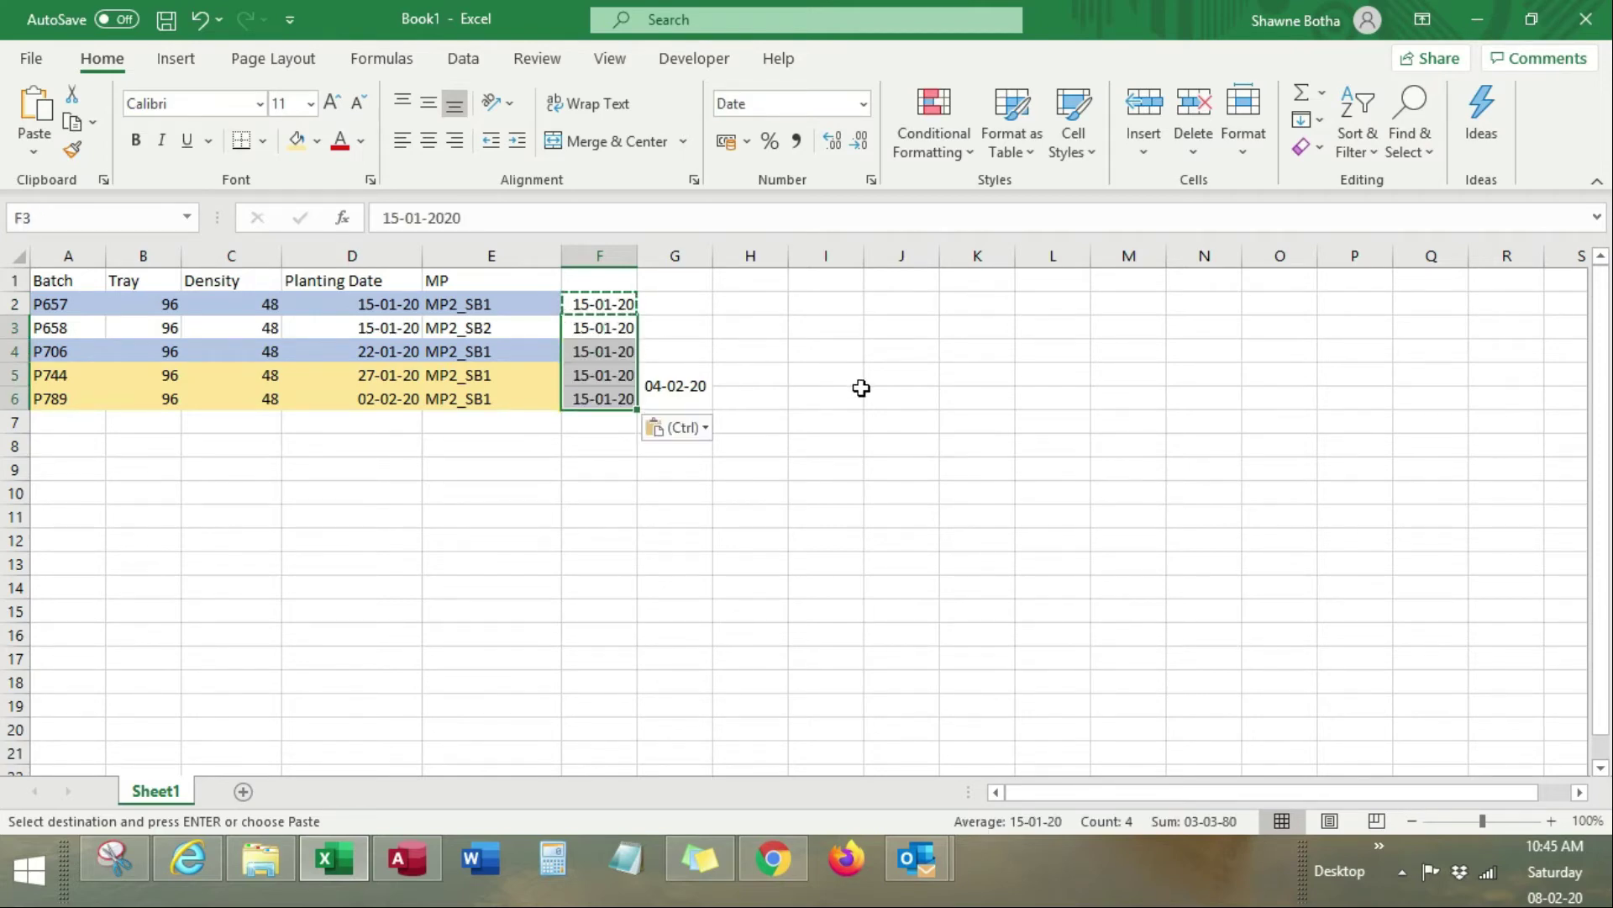
# Step: Insert two blank columns at G:H and enter =F2-D2 in G2
pyautogui.moveTo(673, 256); pyautogui.dragTo(727, 255)
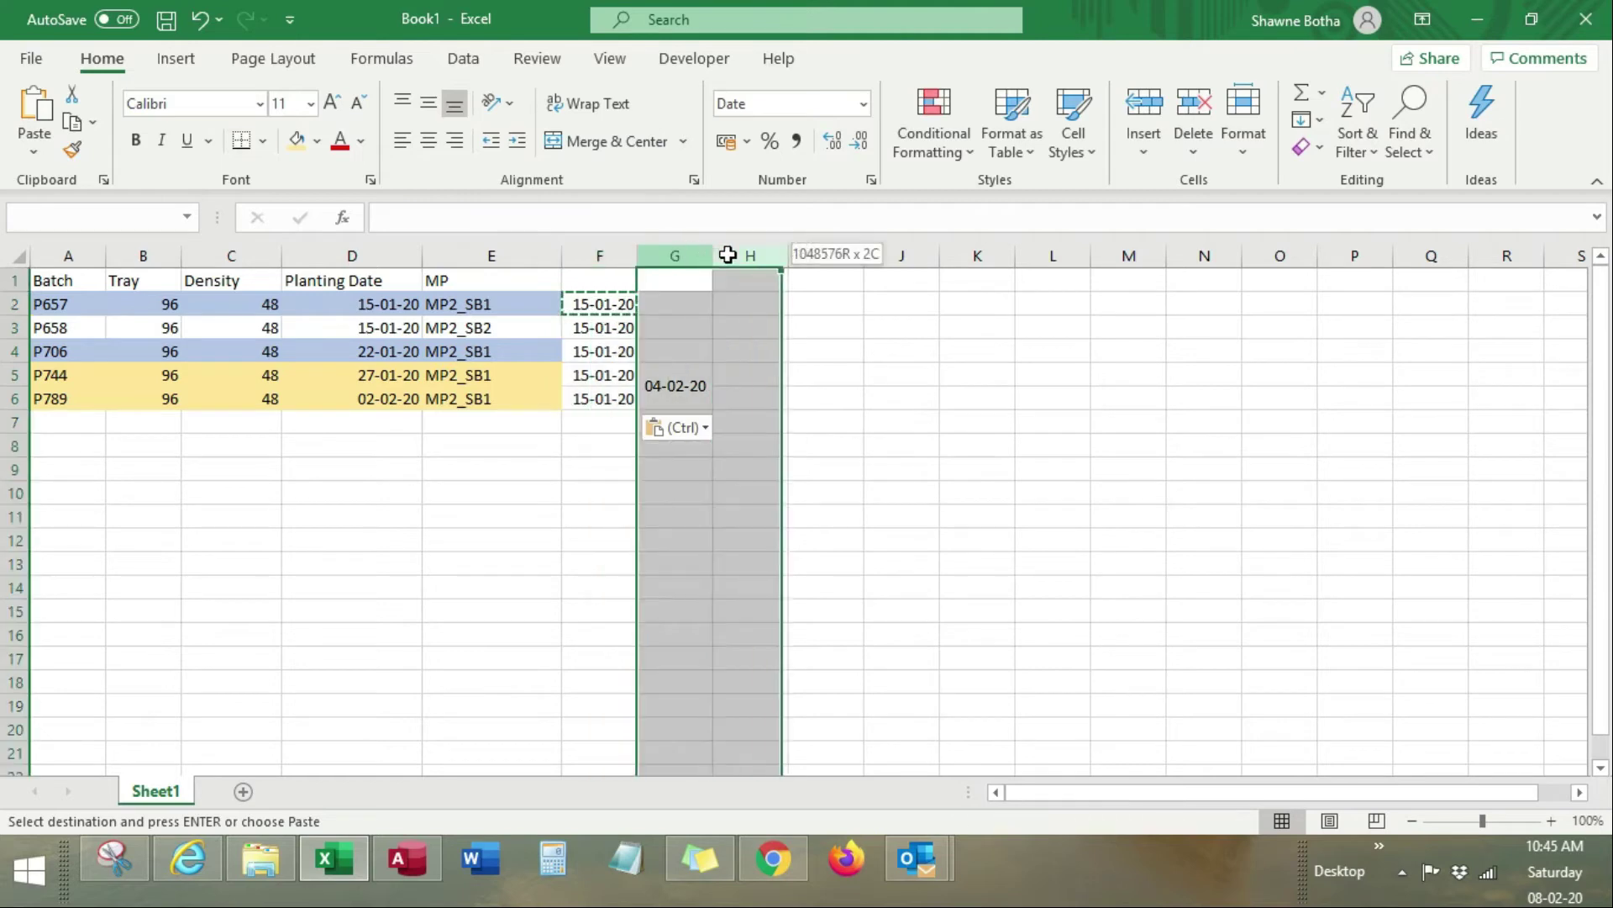
pyautogui.rightClick(780, 257)
pyautogui.click(849, 452)
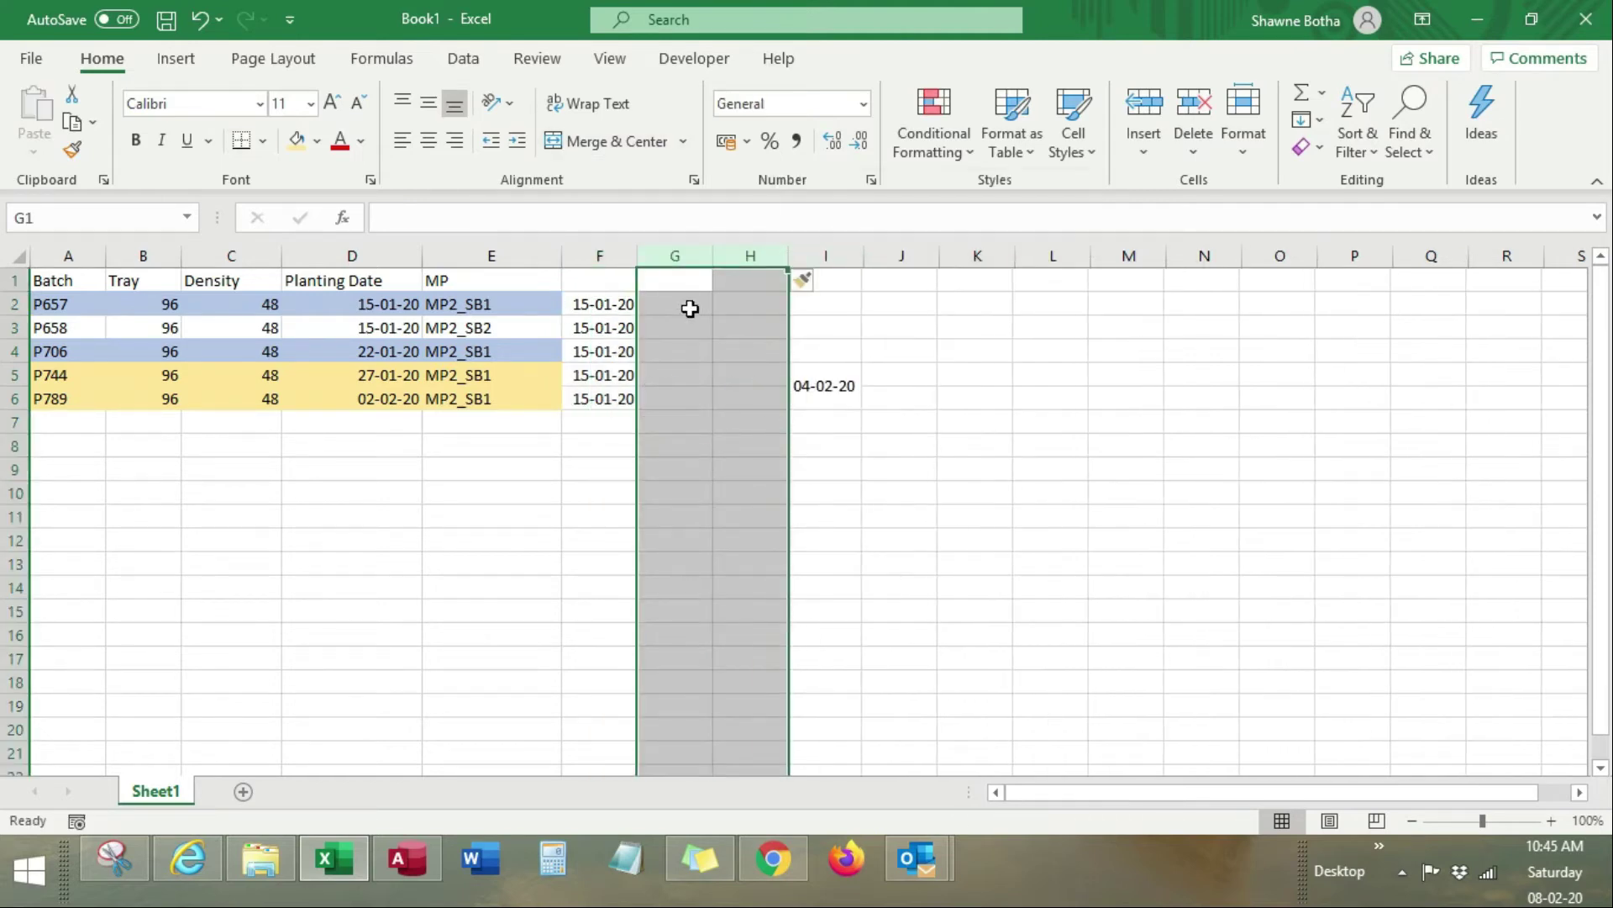
pyautogui.click(673, 300)
pyautogui.write('=')
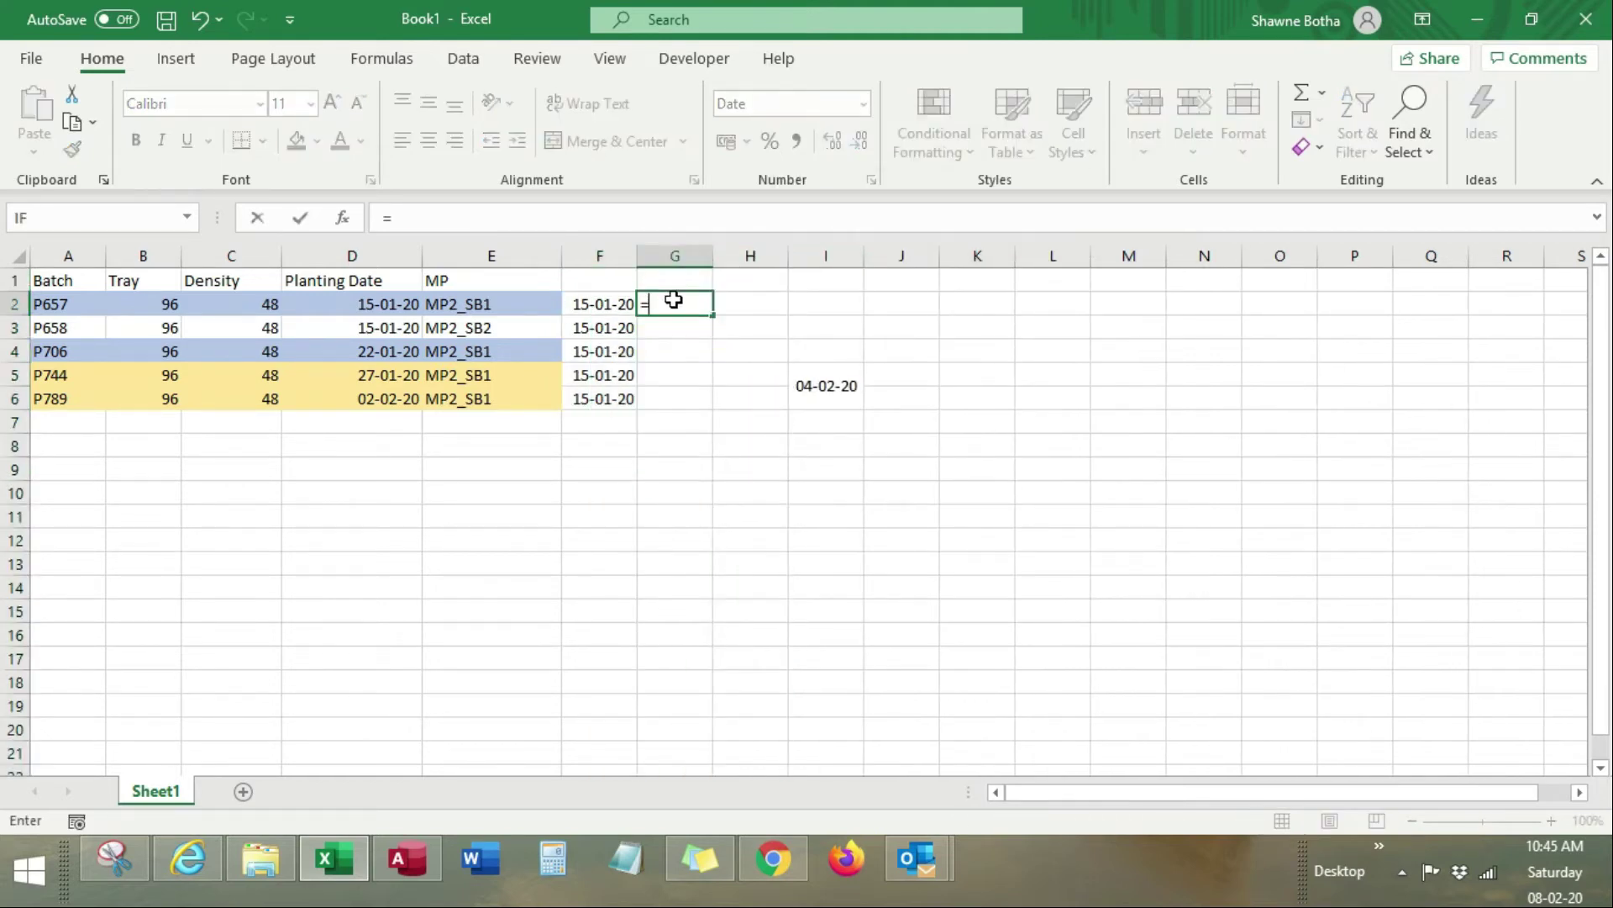
pyautogui.press('Left')
pyautogui.write('-')
pyautogui.press('Left')
pyautogui.press('Left')
pyautogui.press('Left')
pyautogui.press('Return')
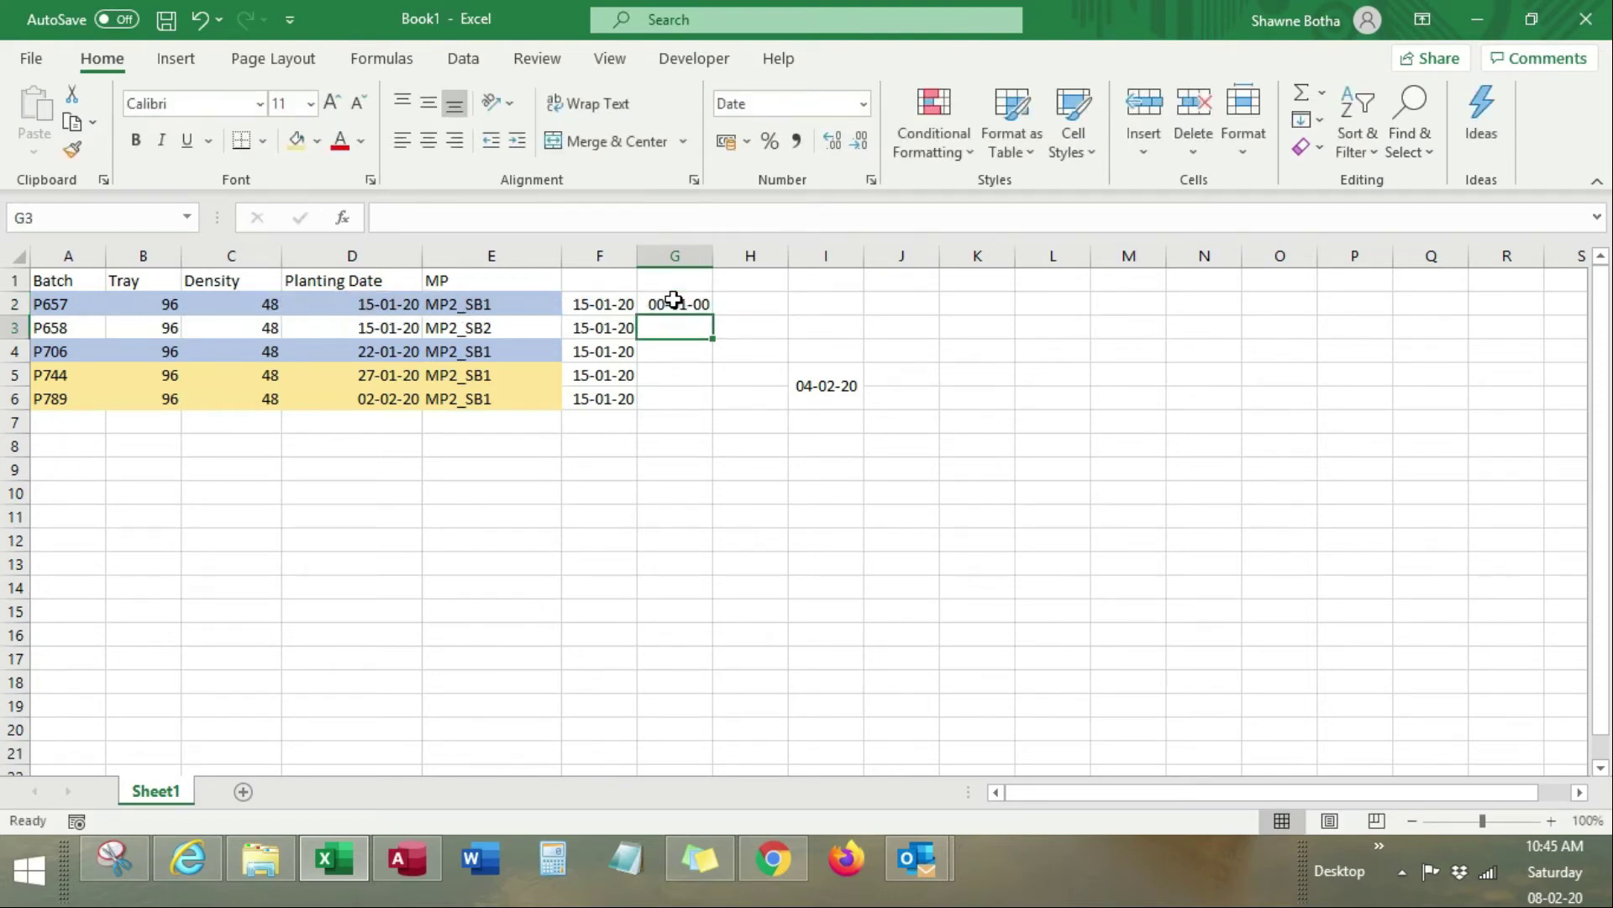
# Step: Format G2 in Comma Style and fill the day difference down to G6
pyautogui.click(682, 304)
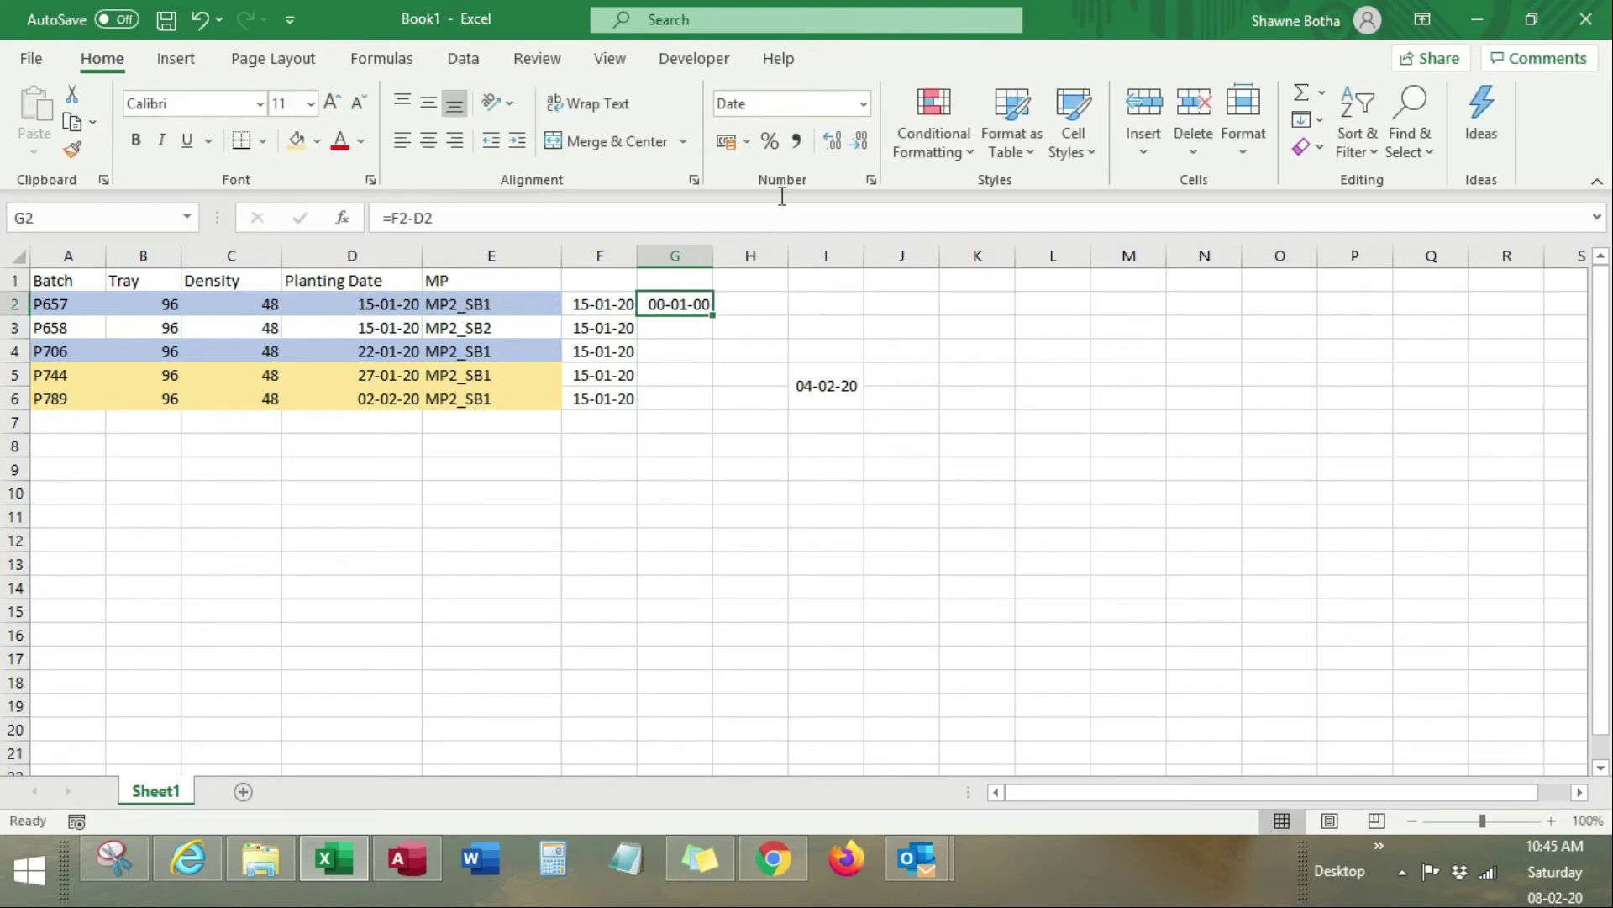
pyautogui.click(797, 144)
pyautogui.moveTo(712, 315); pyautogui.dragTo(699, 409)
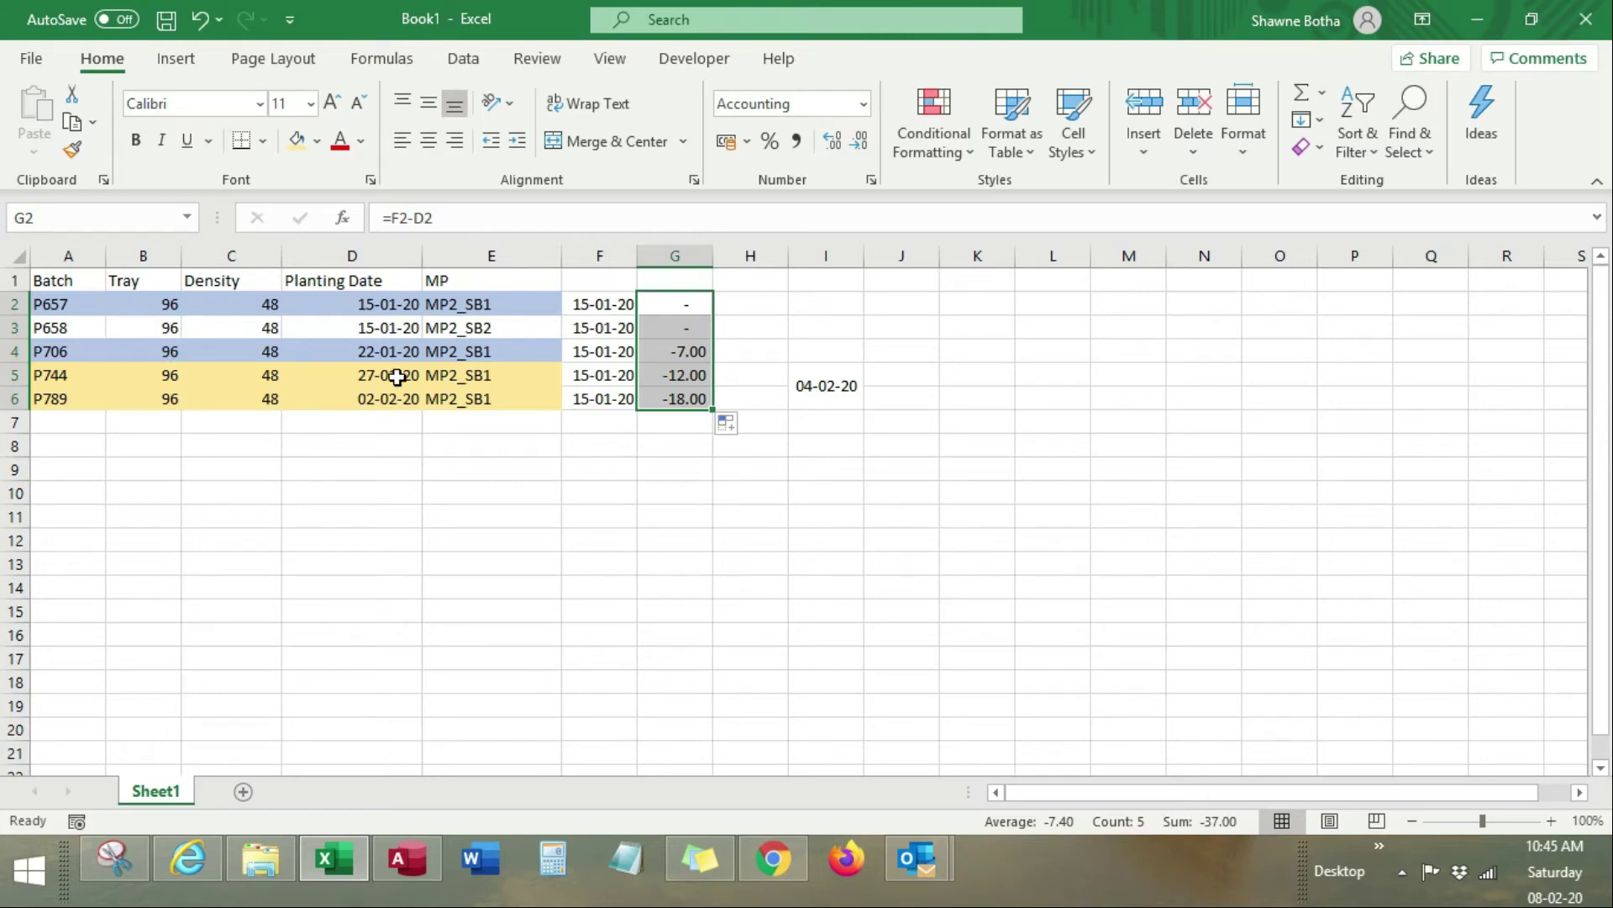
pyautogui.click(456, 328)
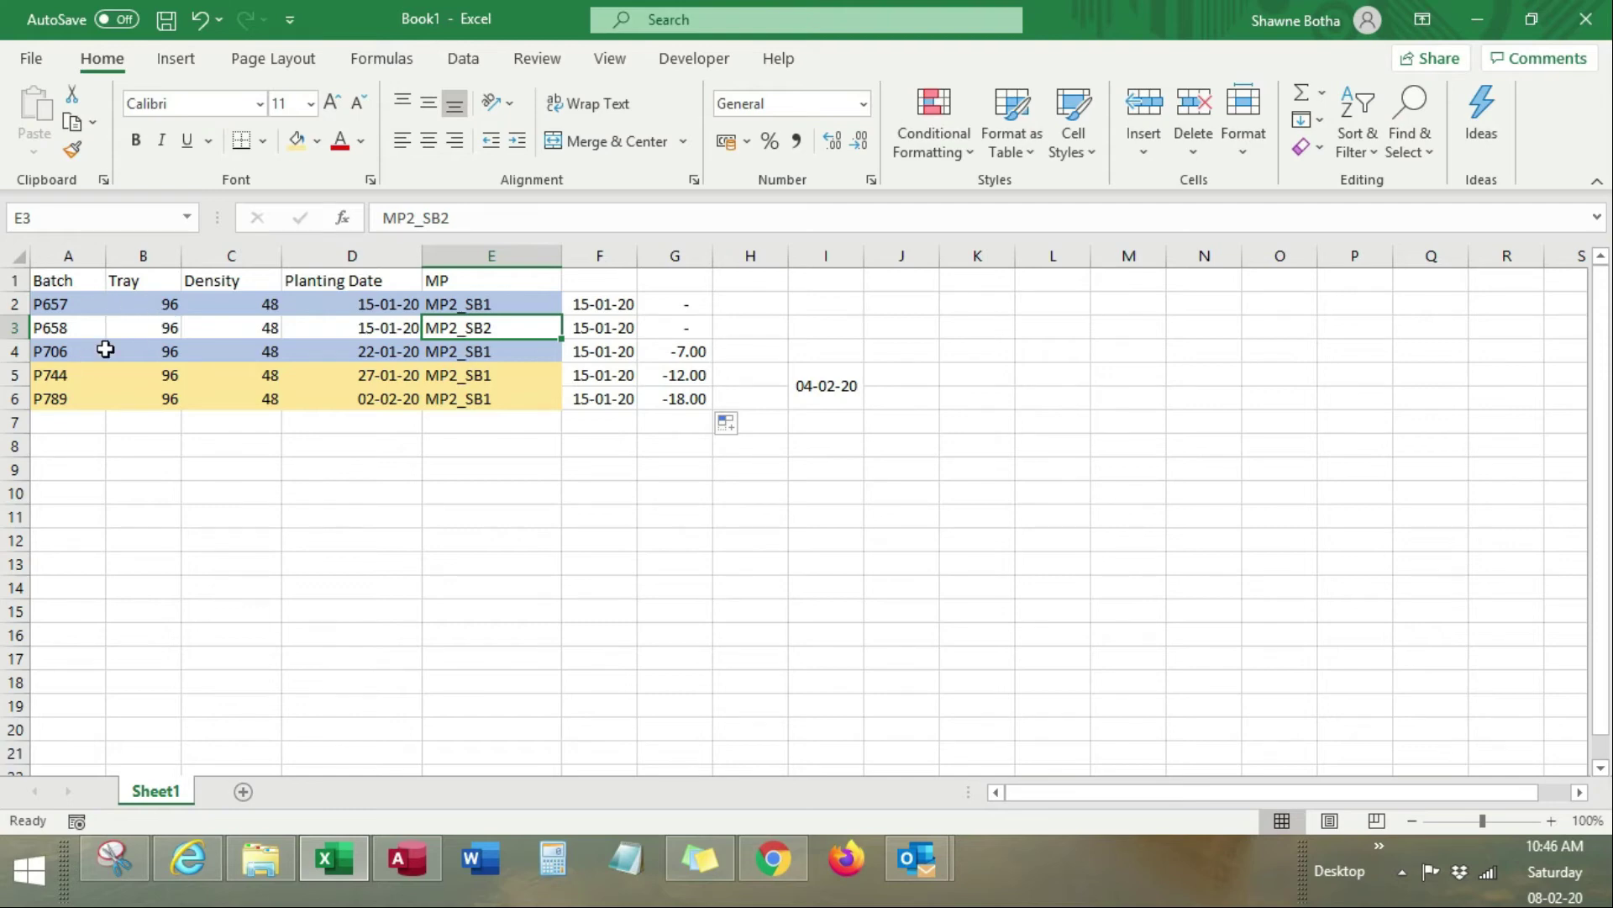
pyautogui.hotkey('alt', 'Tab')
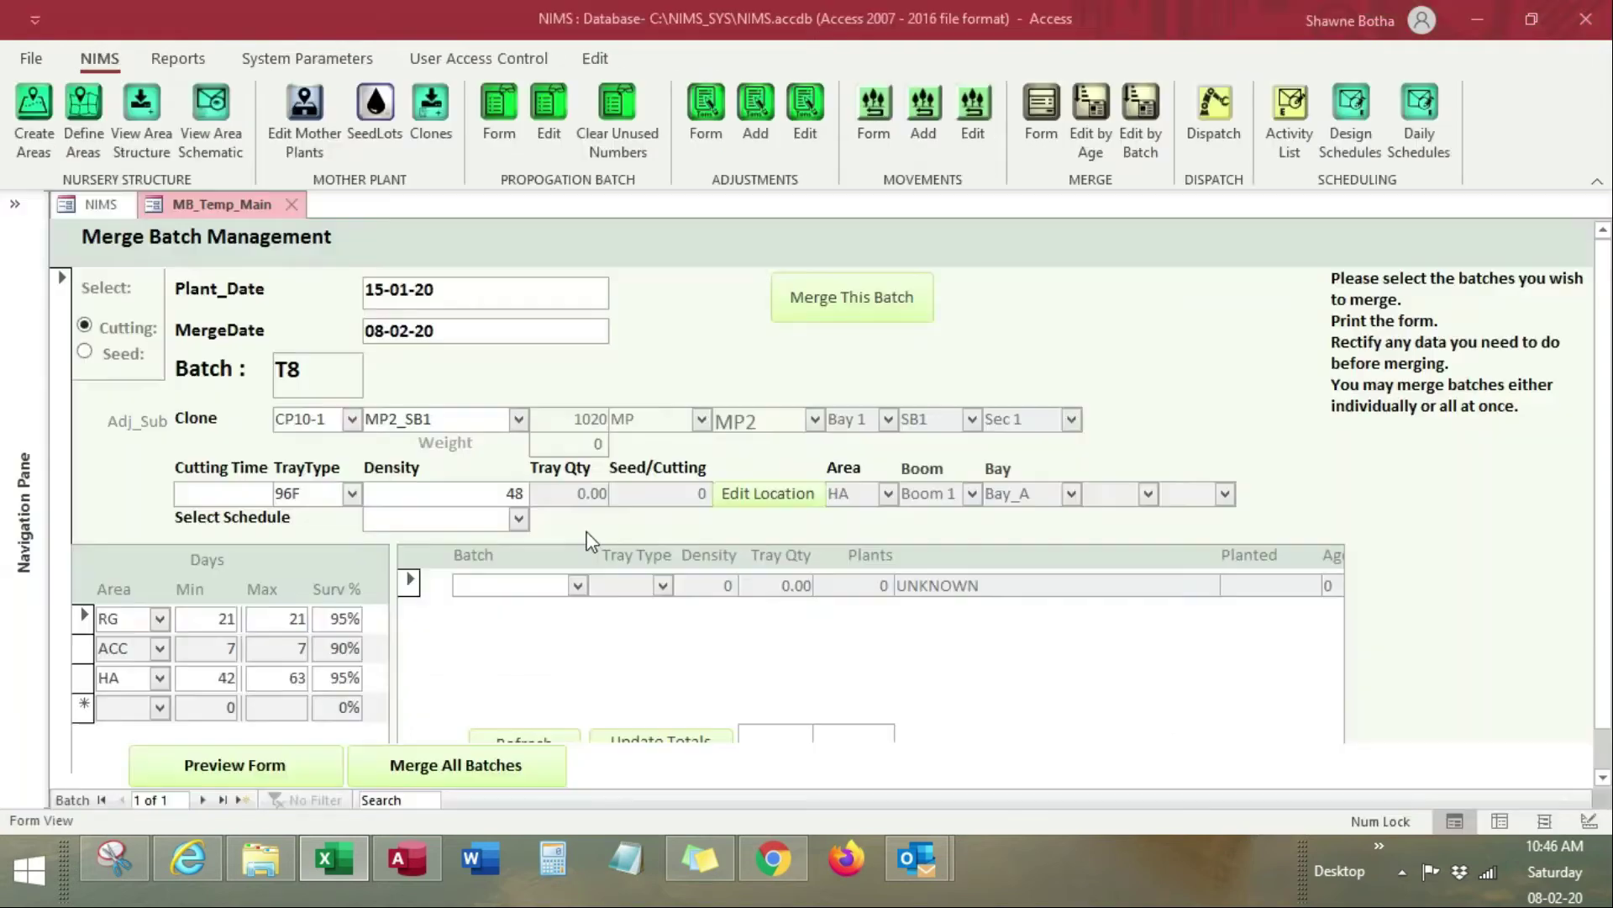
# Step: Add batches P657 and P706 to batch T8's merge list
pyautogui.click(577, 584)
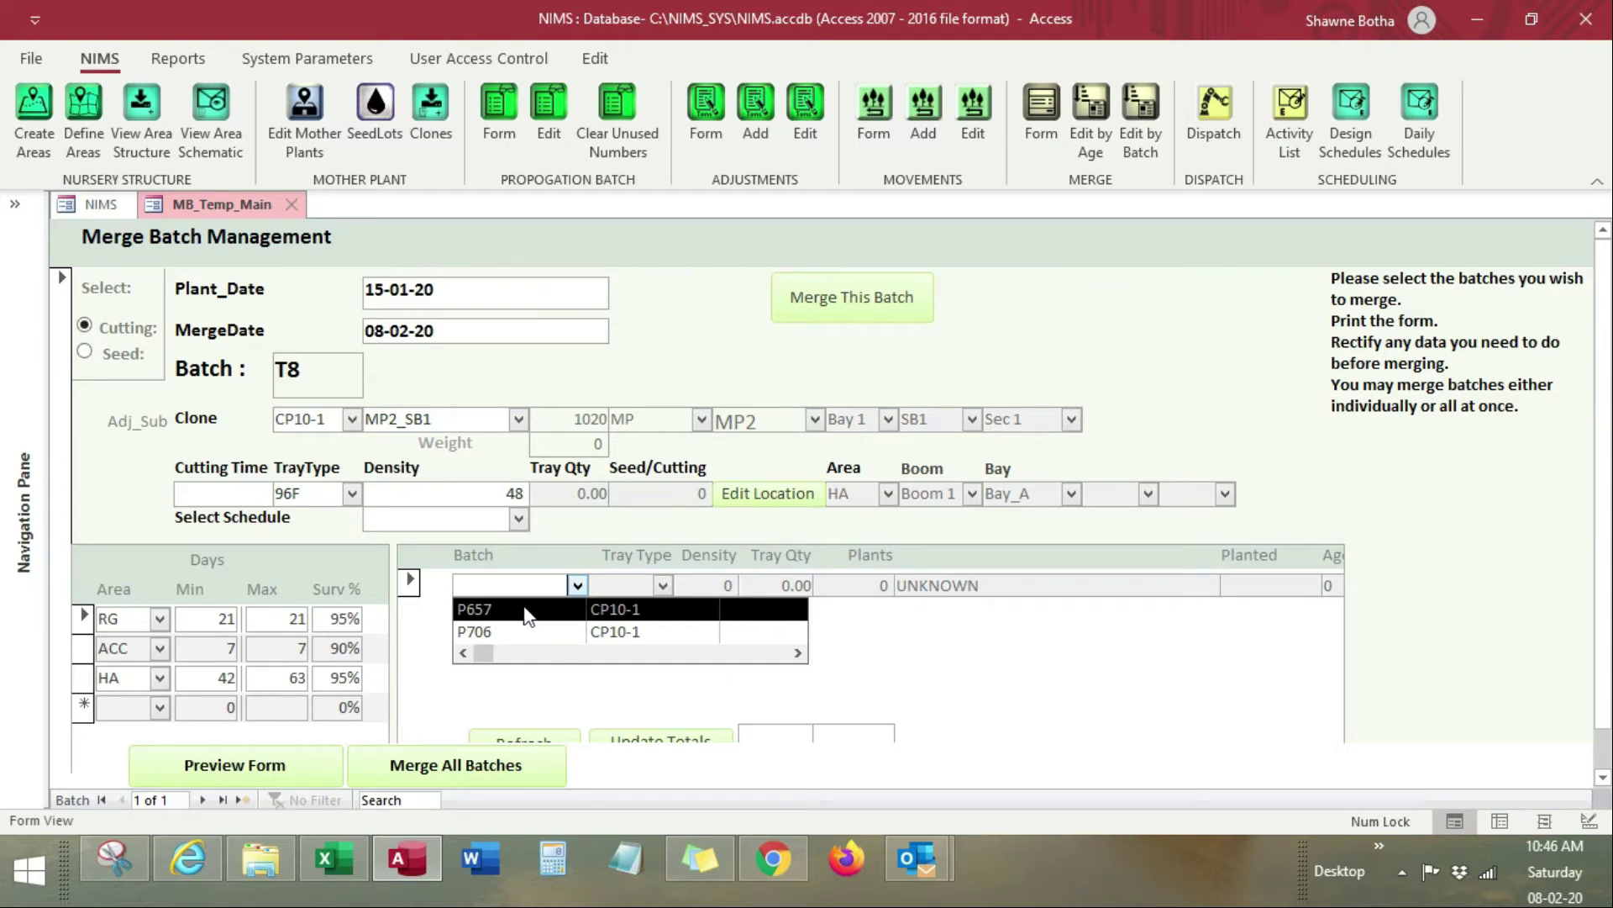
pyautogui.click(527, 616)
pyautogui.click(578, 612)
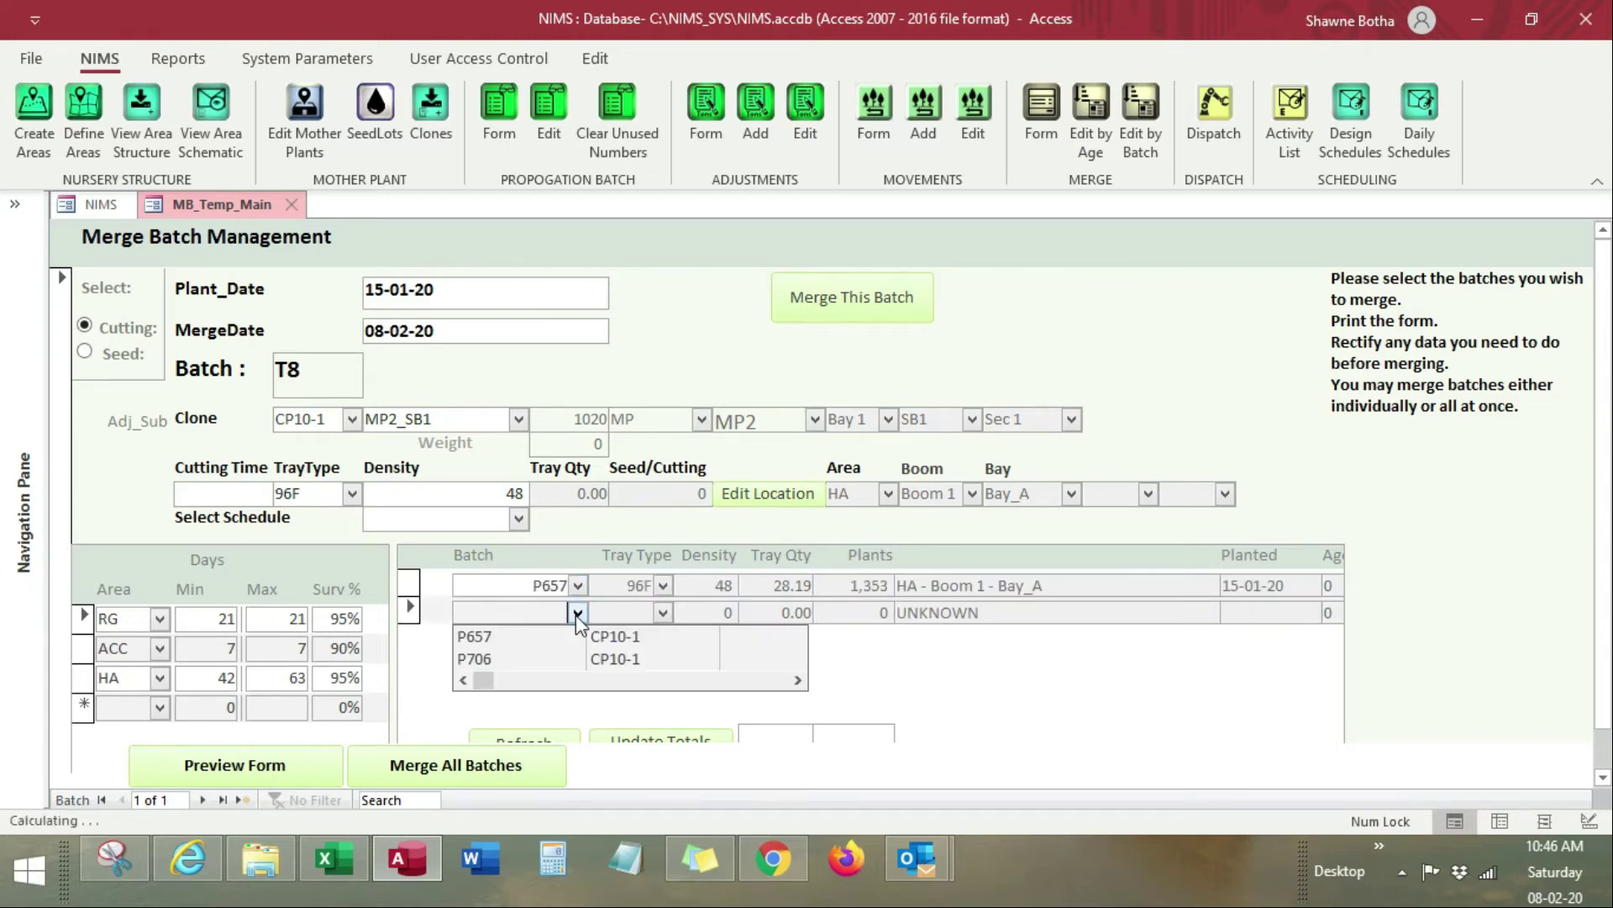
pyautogui.click(544, 659)
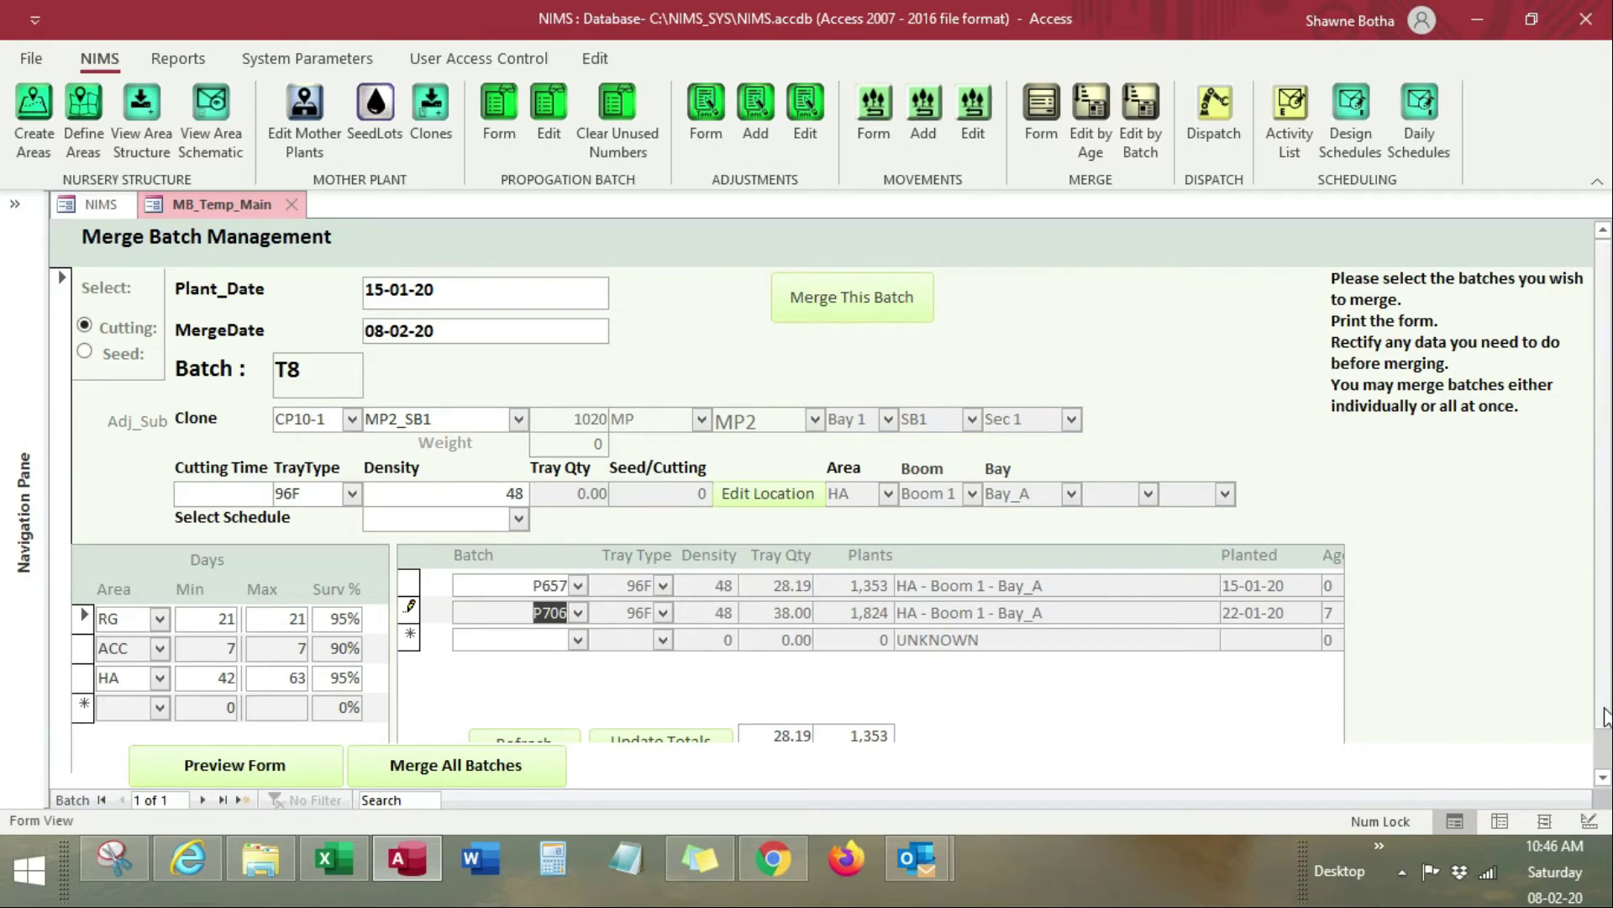
# Step: Update T8's merged totals and start a new blank merge record
pyautogui.scroll(-1, 1605, 716)
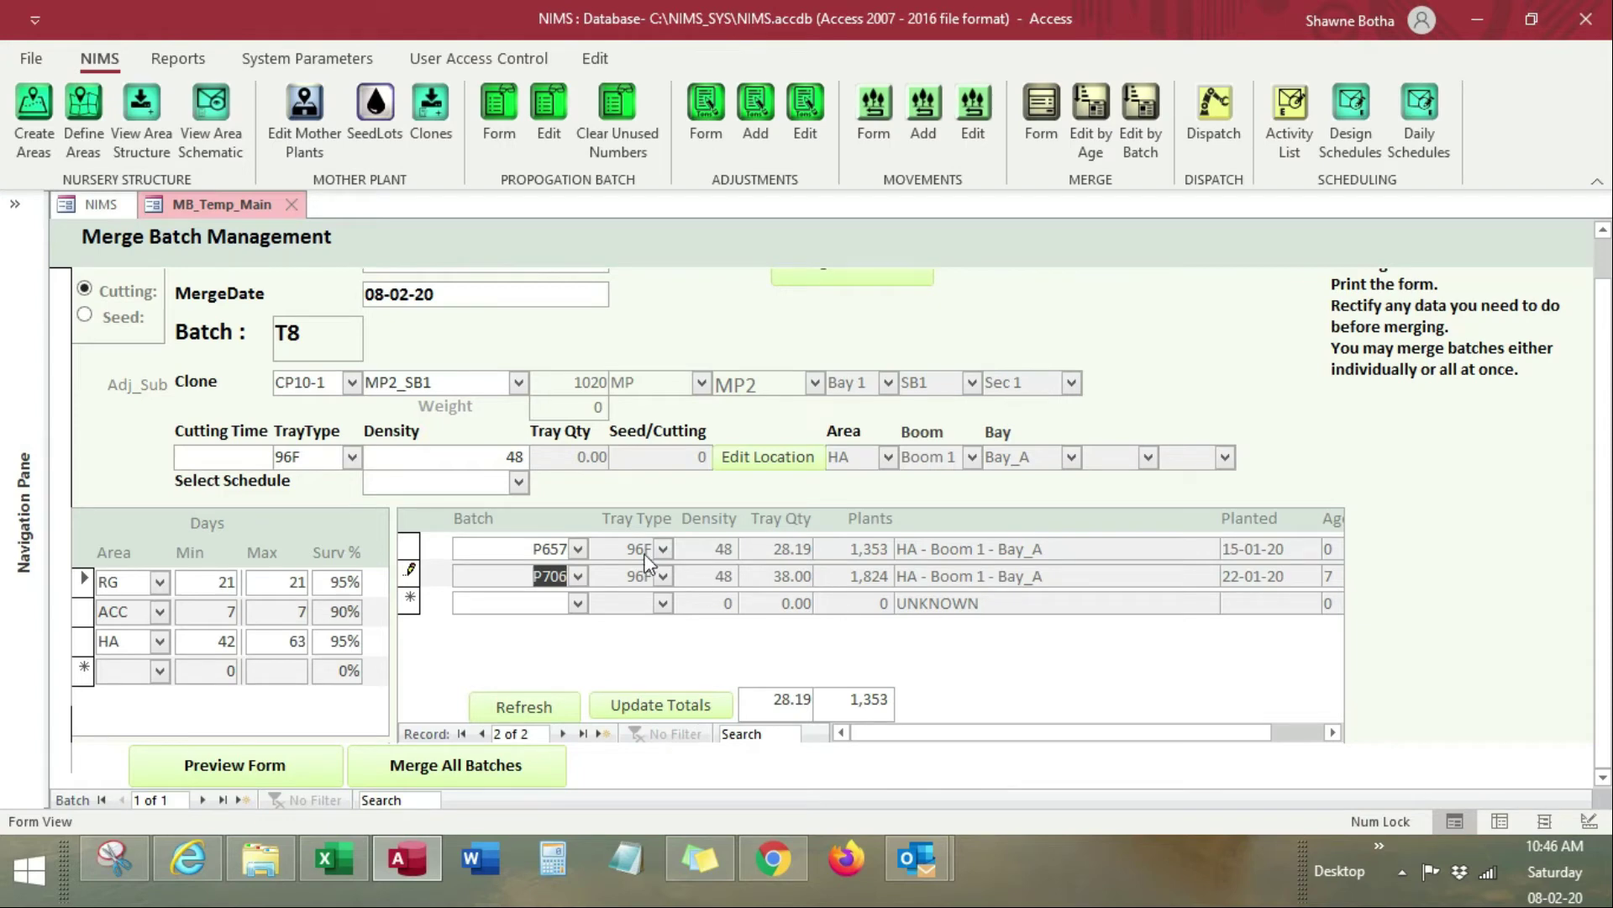
pyautogui.click(689, 707)
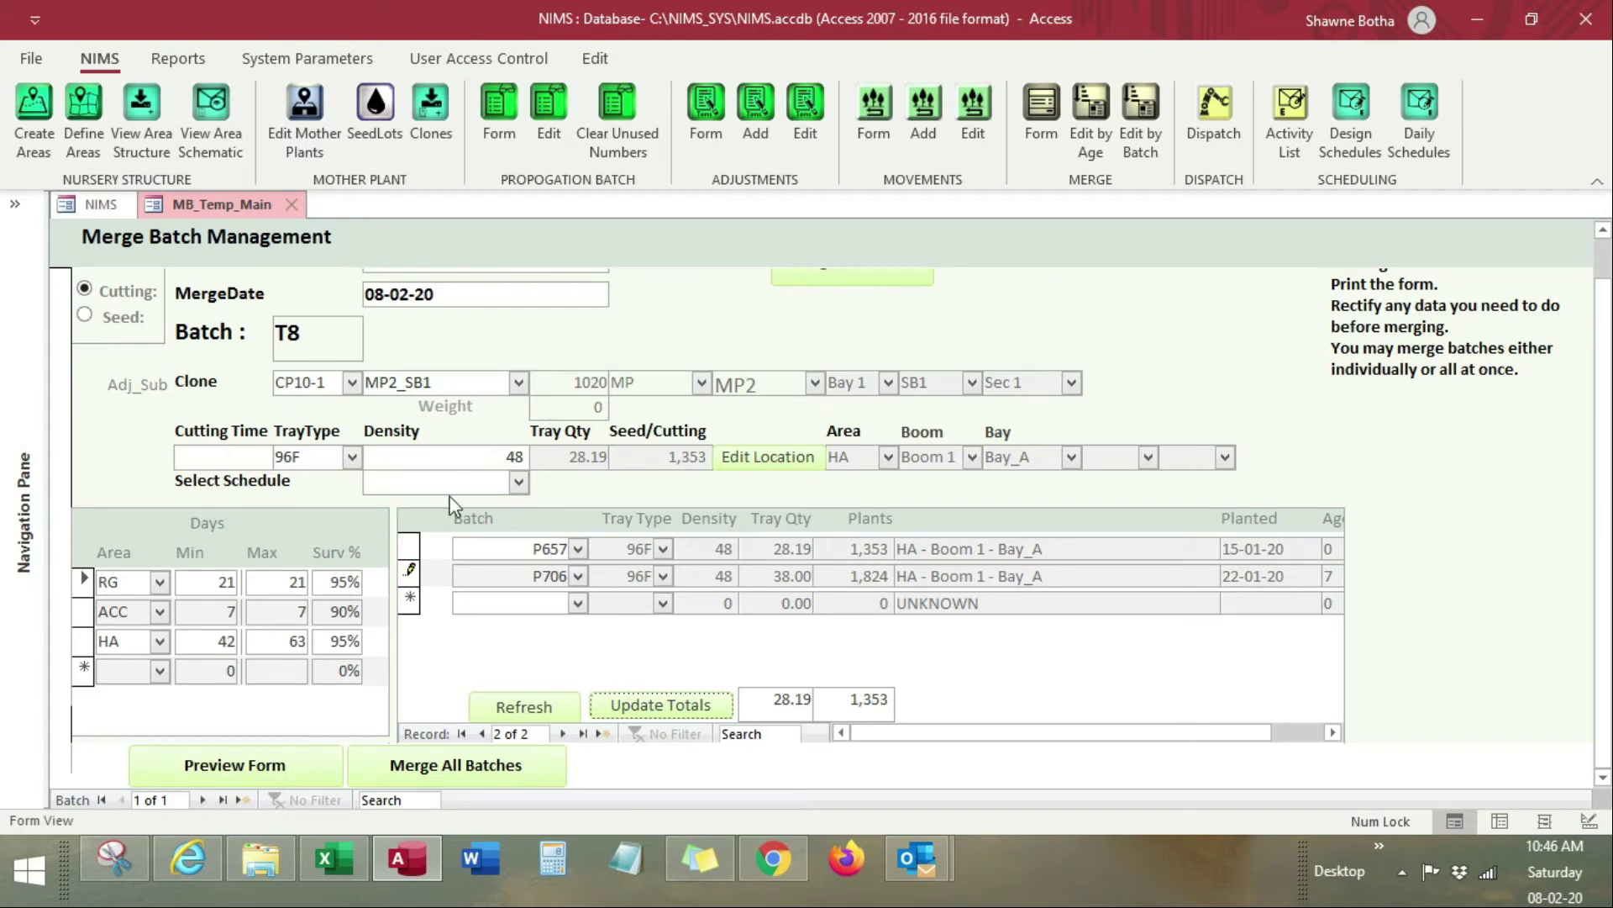
pyautogui.click(200, 799)
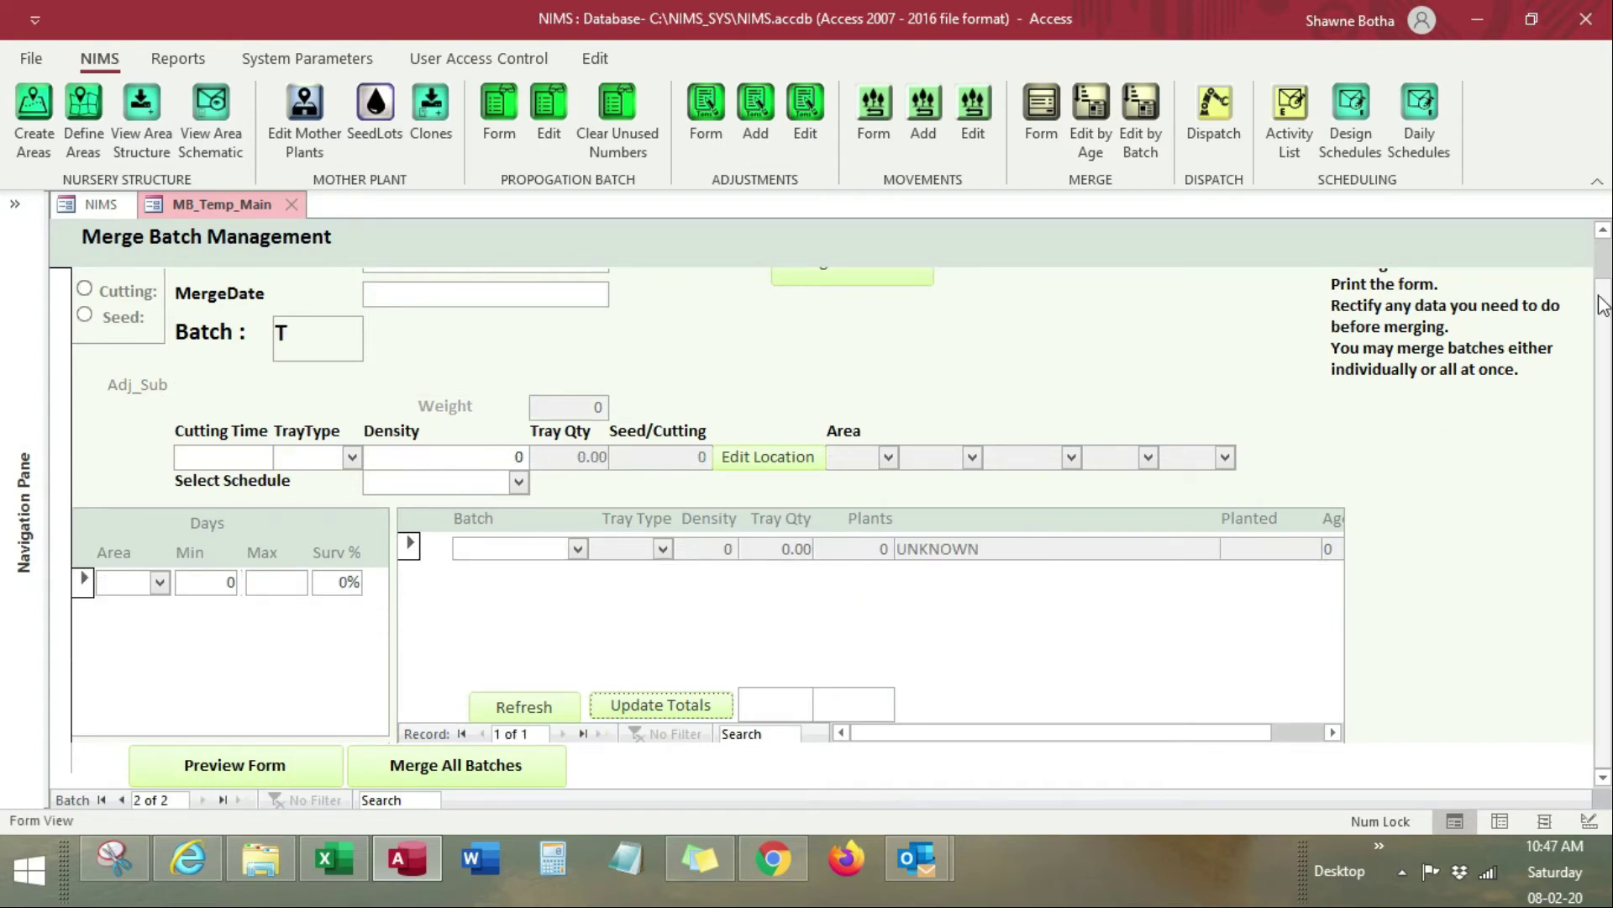
# Step: Set plant date 04/02/20, merge date 8 February 2020, and mark batch T9 as Cutting
pyautogui.scroll(1, 363, 395)
pyautogui.click(394, 293)
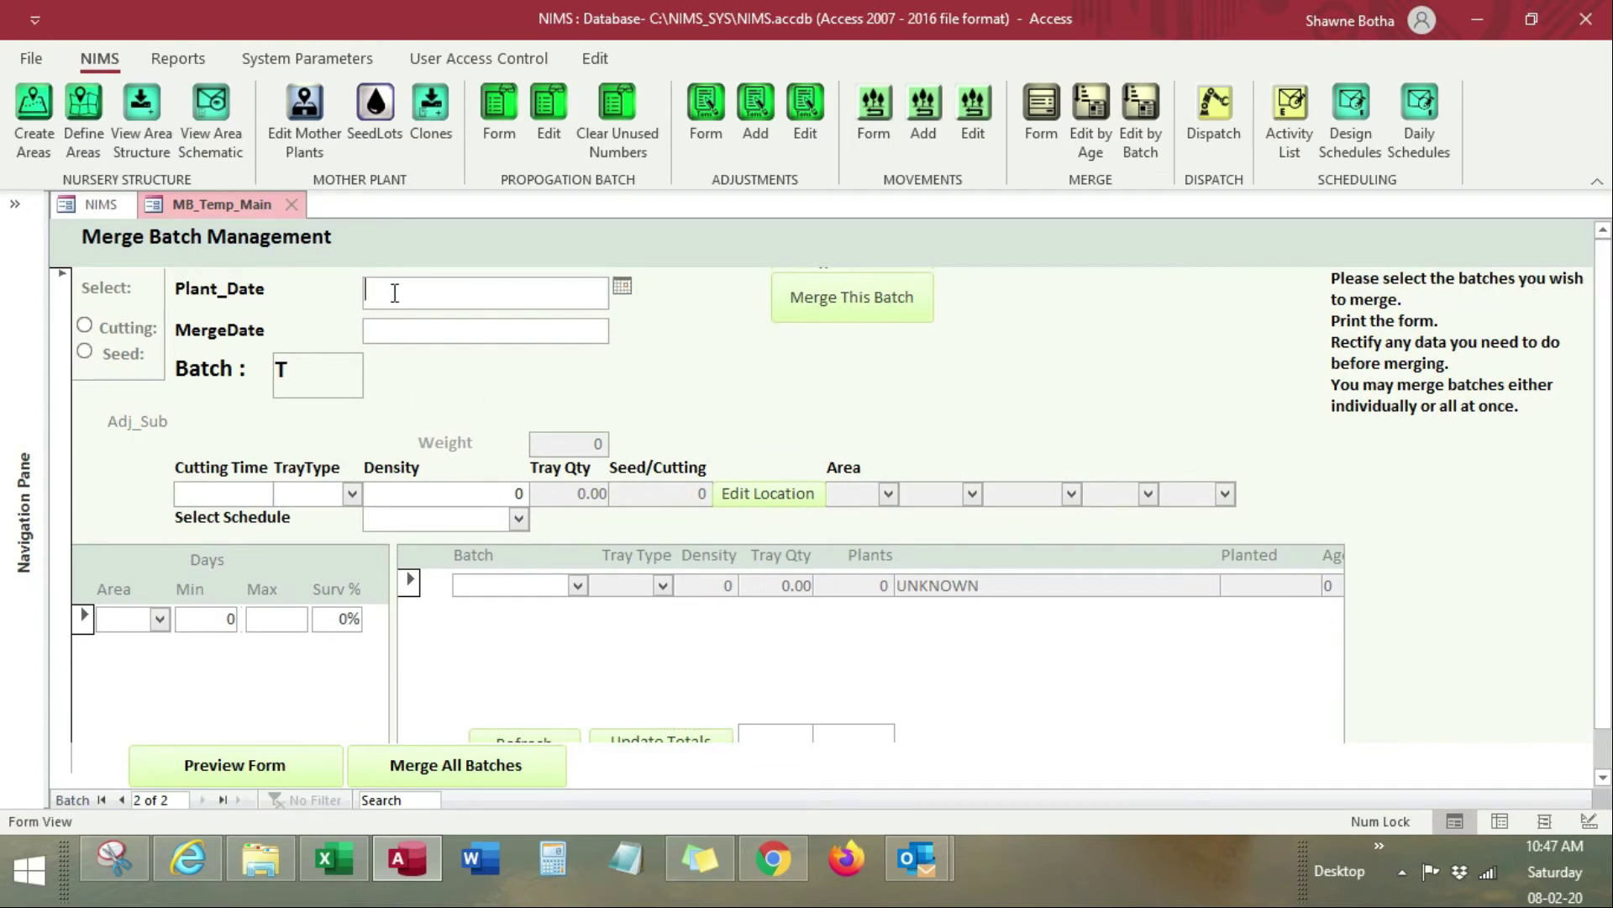
pyautogui.hotkey('alt', 'Tab')
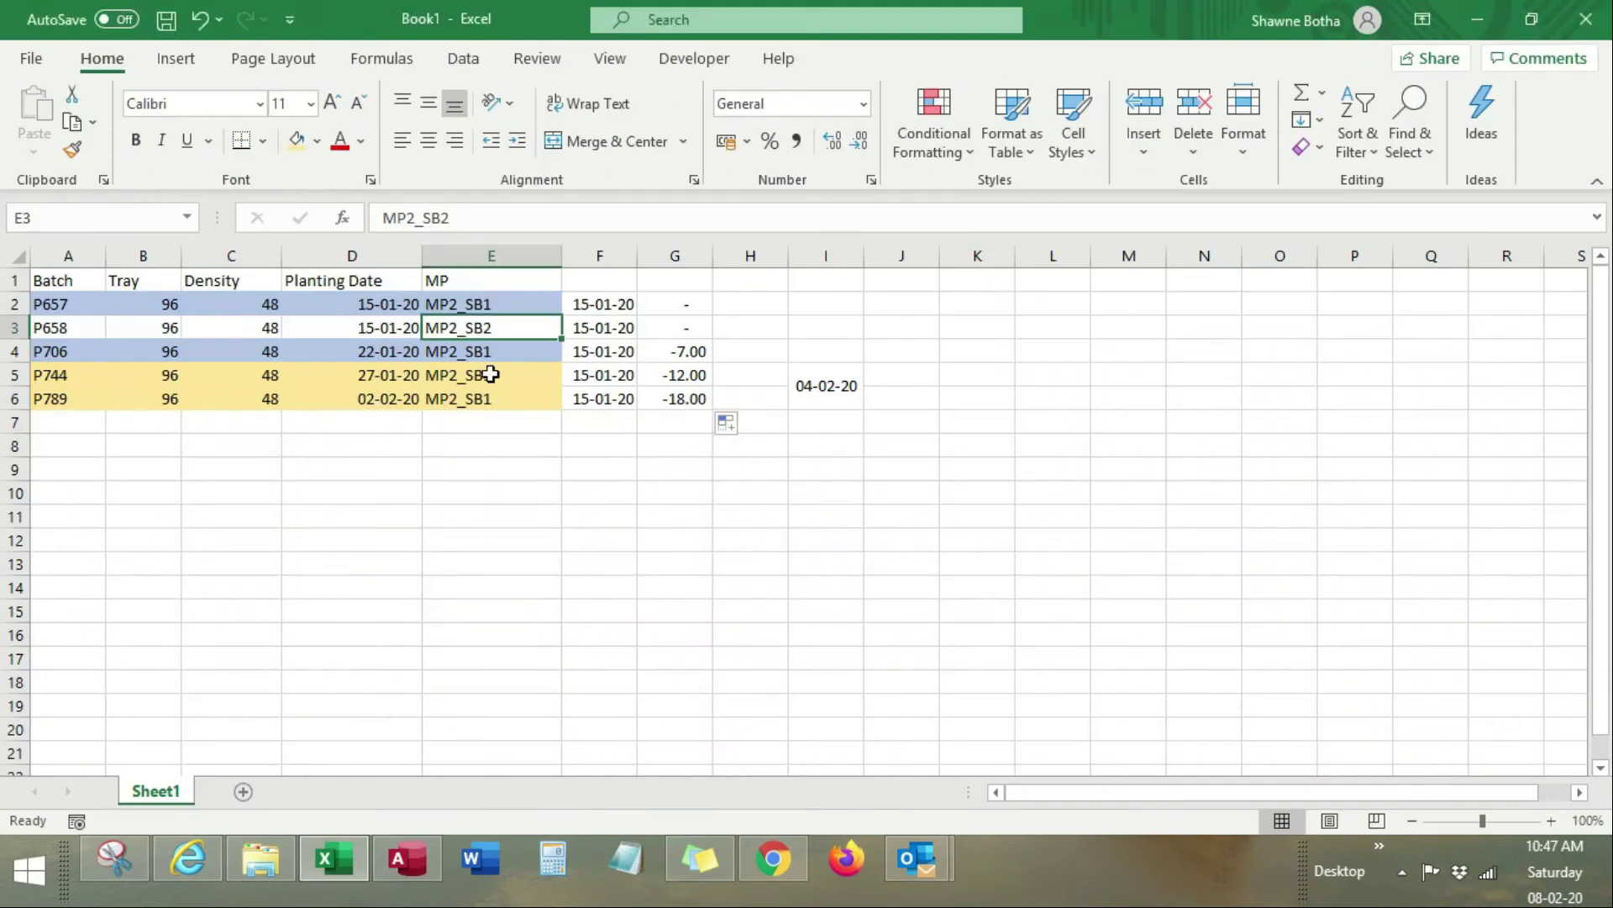
pyautogui.hotkey('alt', 'Tab')
pyautogui.write('04/02/')
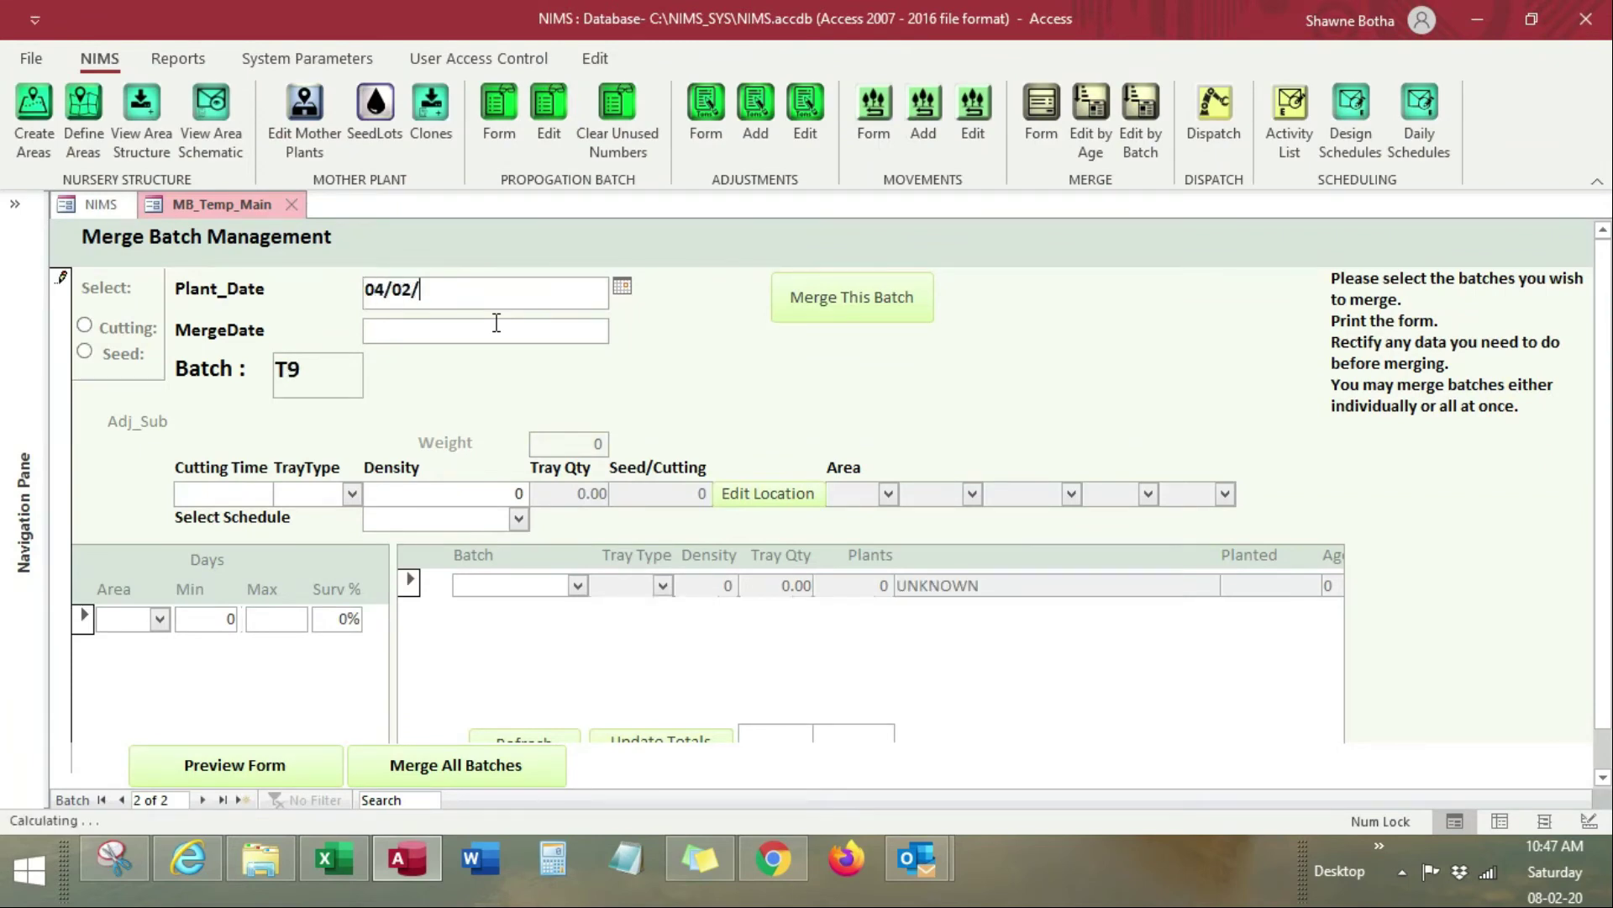
pyautogui.write('20')
pyautogui.click(500, 327)
pyautogui.click(622, 327)
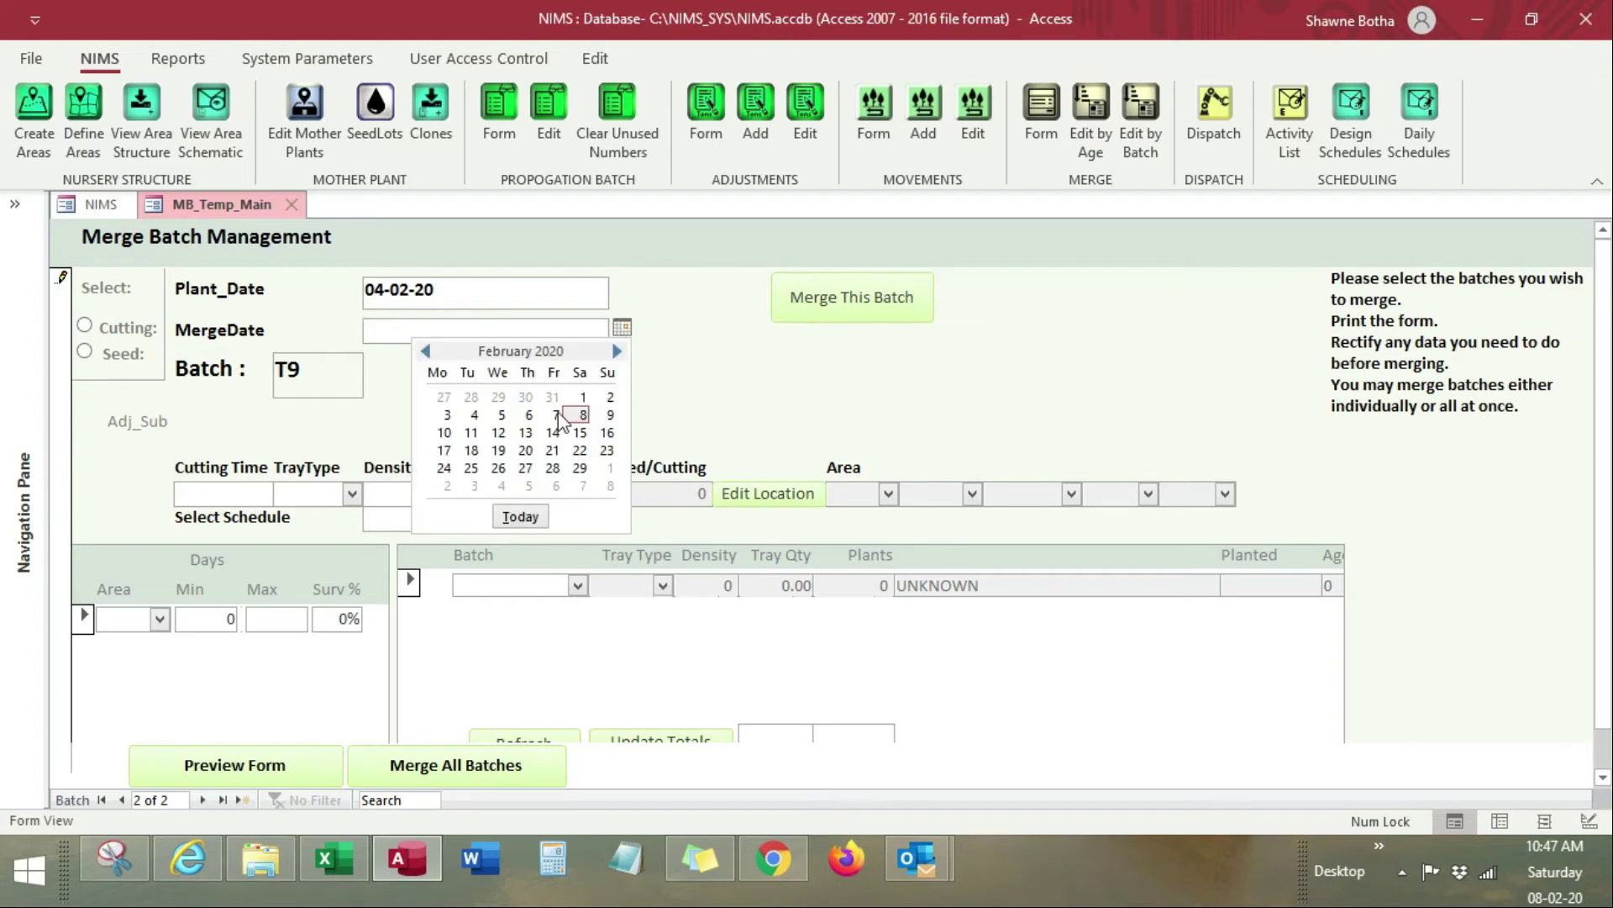
pyautogui.click(581, 415)
pyautogui.click(88, 327)
# Step: Choose clone CP10-1, mother plant MP2_SB1, tray type 96F and density 96
pyautogui.click(351, 419)
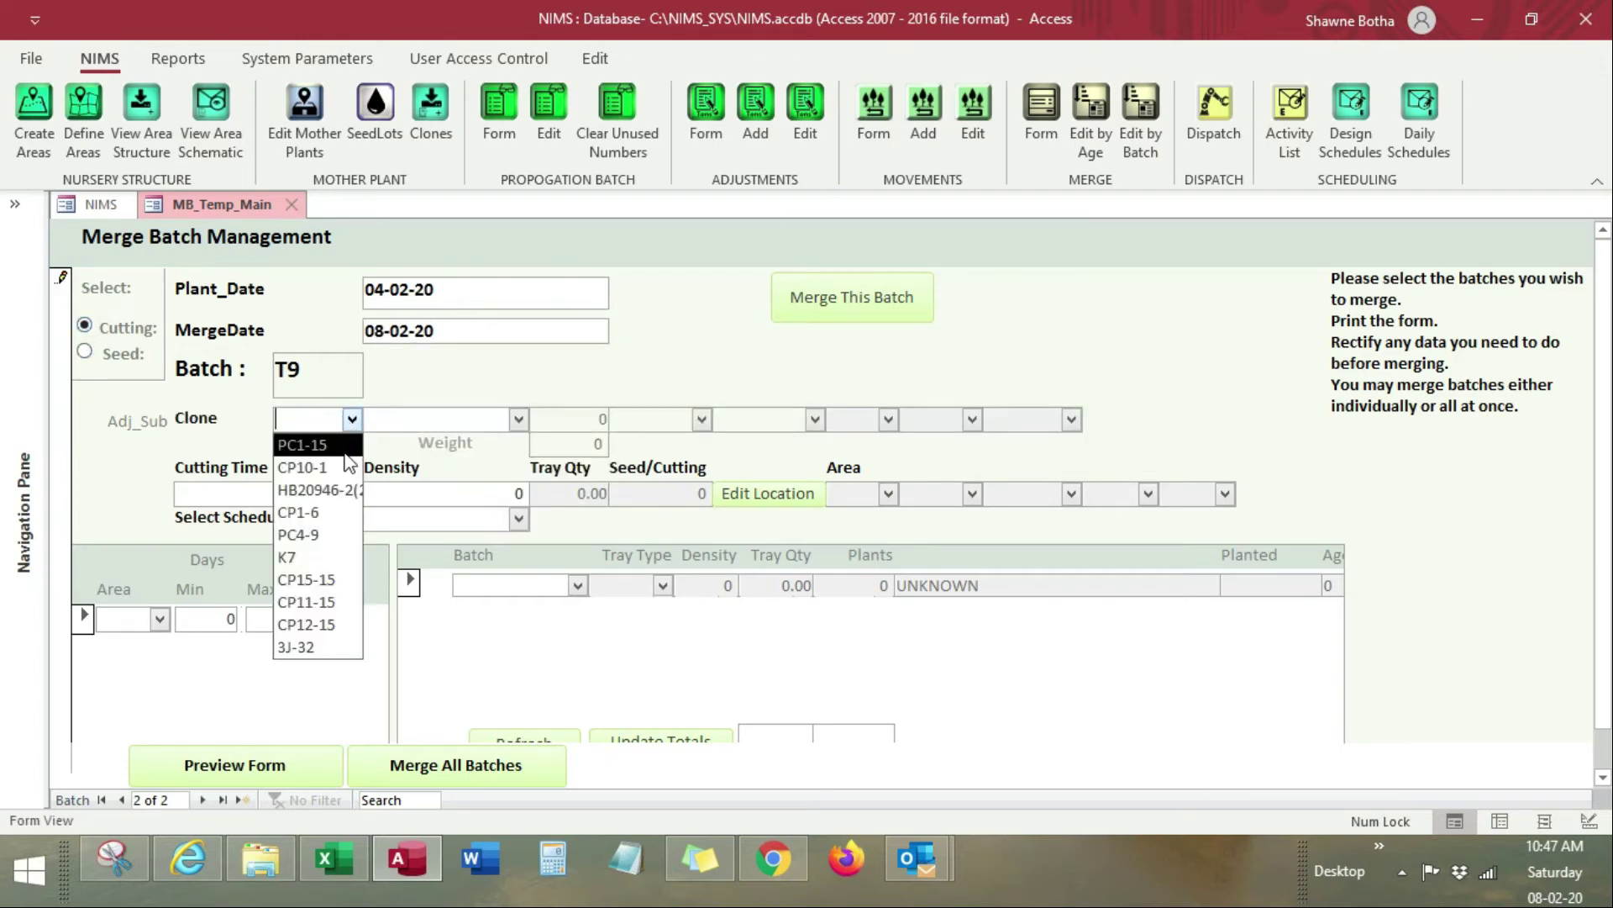
pyautogui.click(350, 467)
pyautogui.click(518, 418)
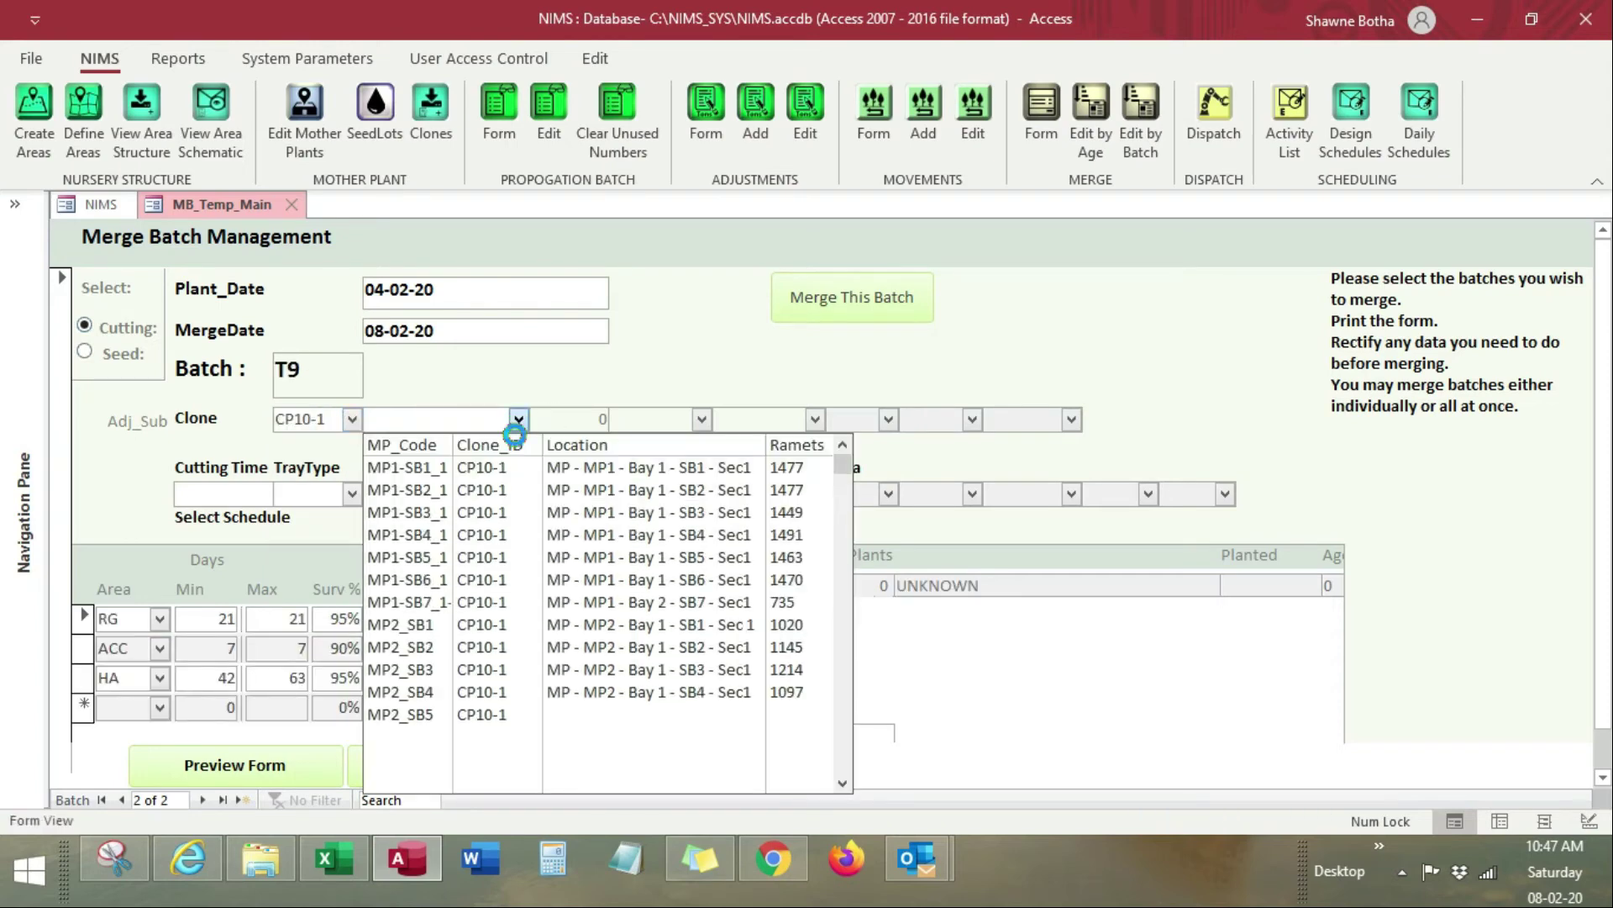
pyautogui.click(430, 625)
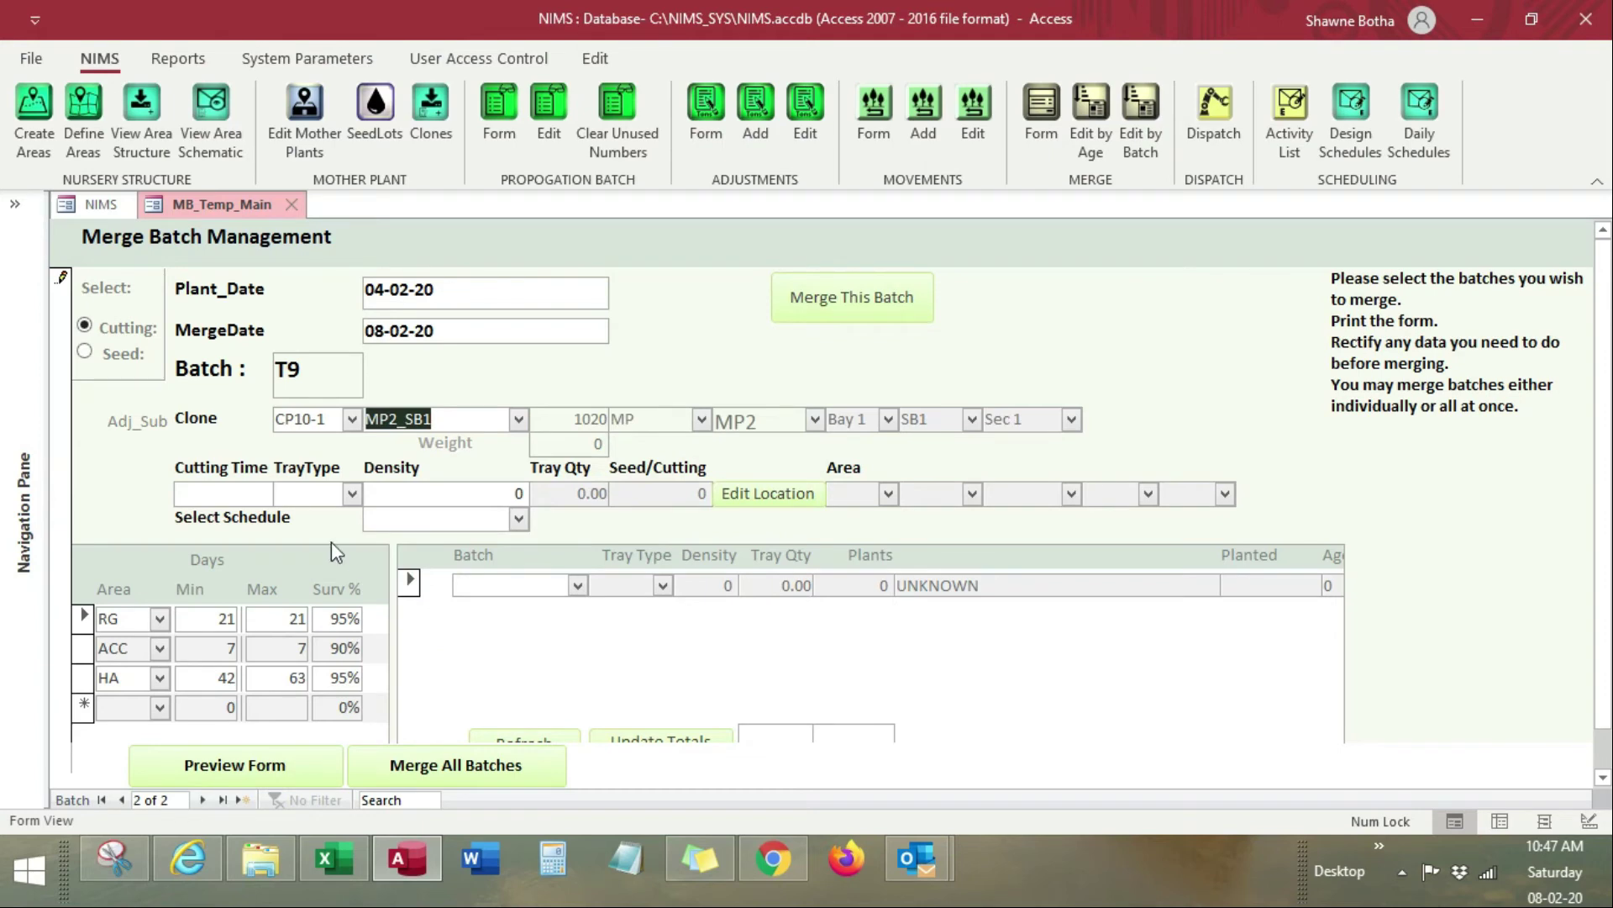
pyautogui.click(351, 493)
pyautogui.click(383, 515)
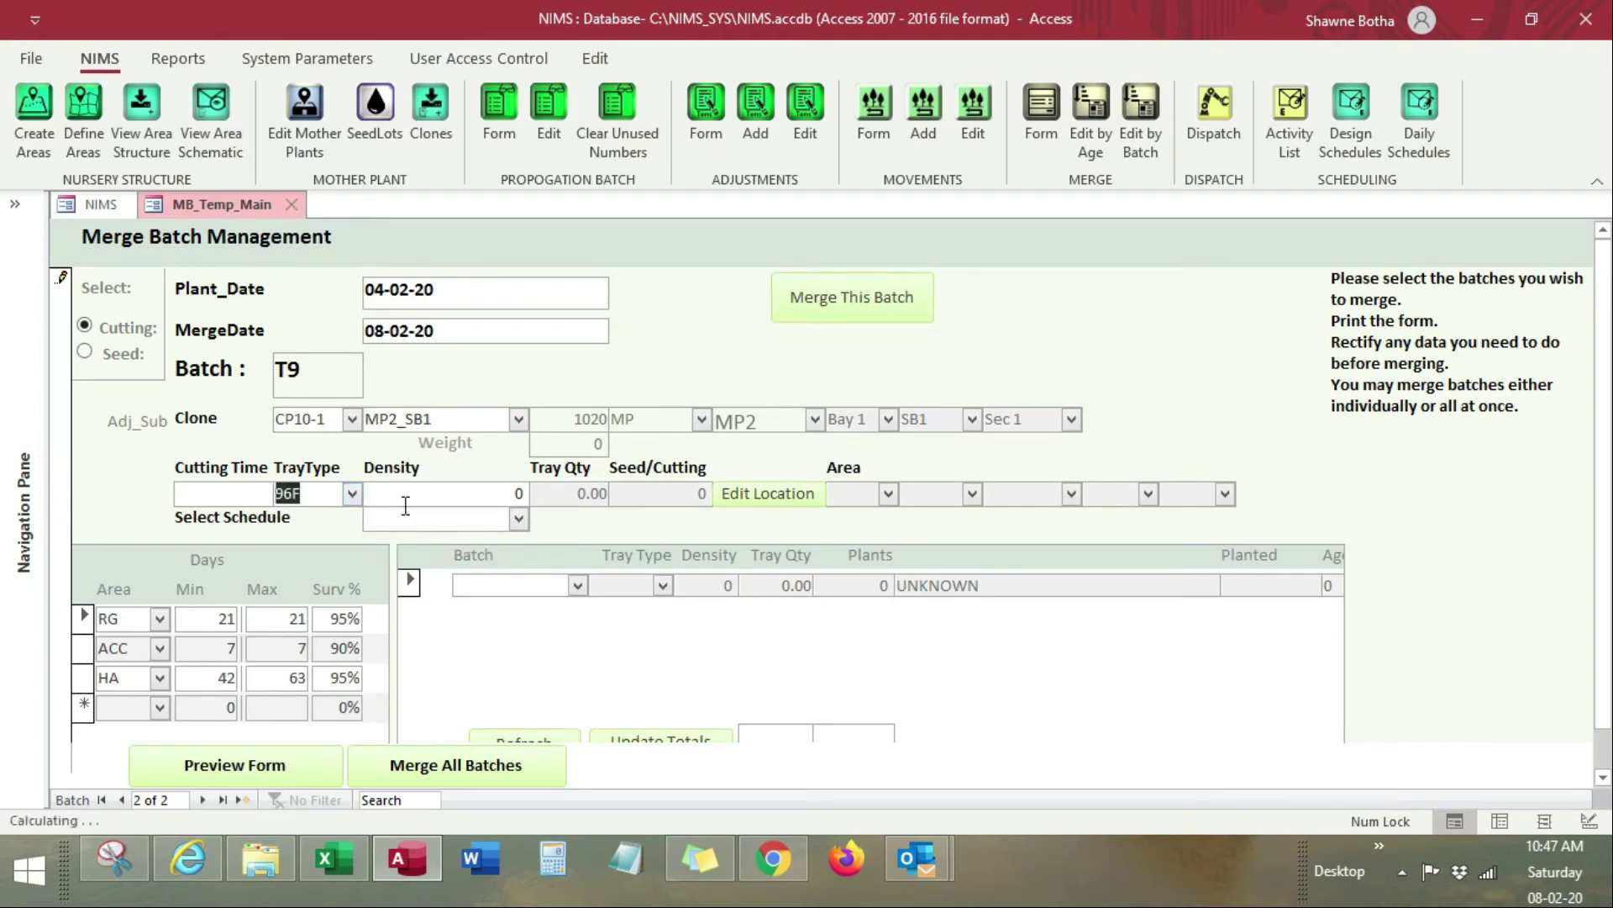
pyautogui.click(514, 493)
pyautogui.write('96')
pyautogui.press('Tab')
# Step: Accept location HA, Boom 1, Bay_A for batch T9
pyautogui.click(756, 494)
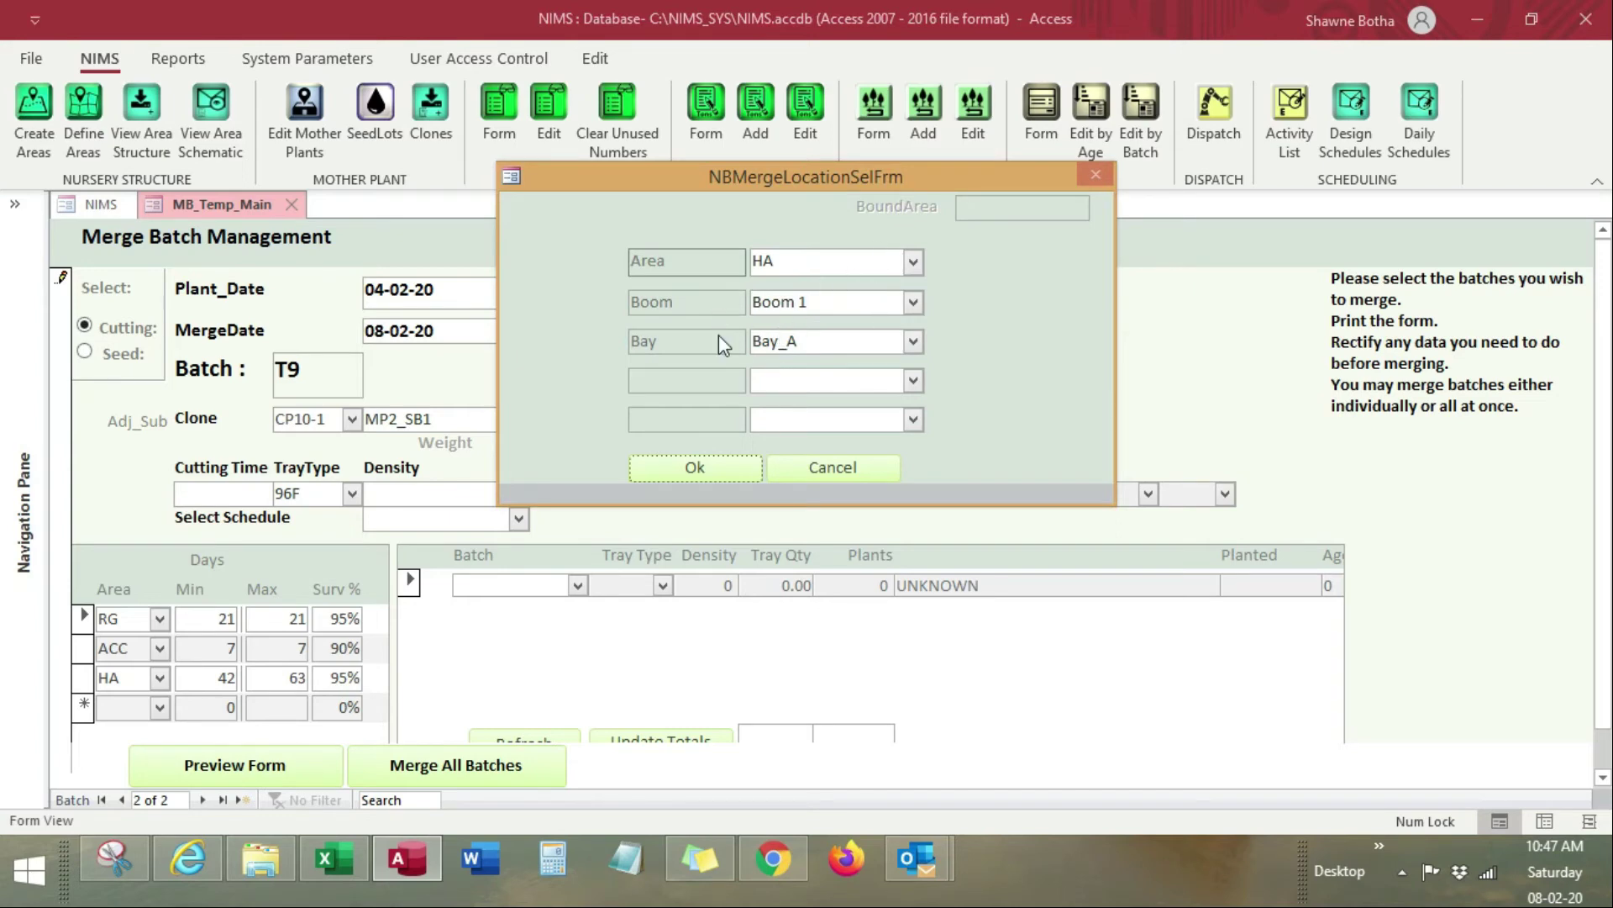
pyautogui.click(697, 471)
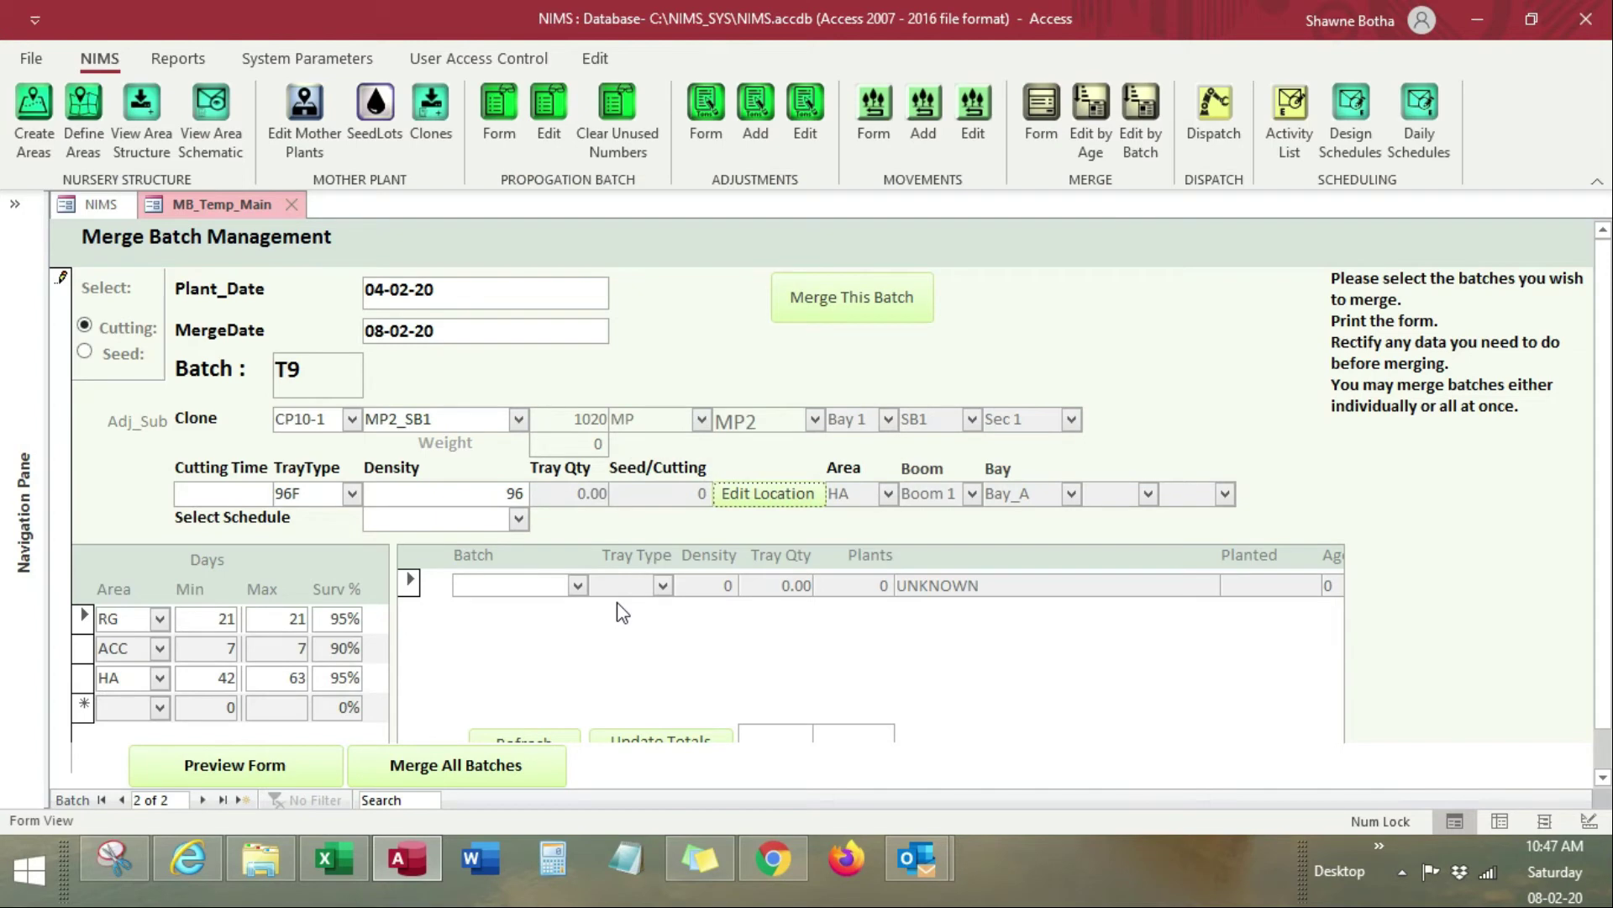
pyautogui.click(578, 587)
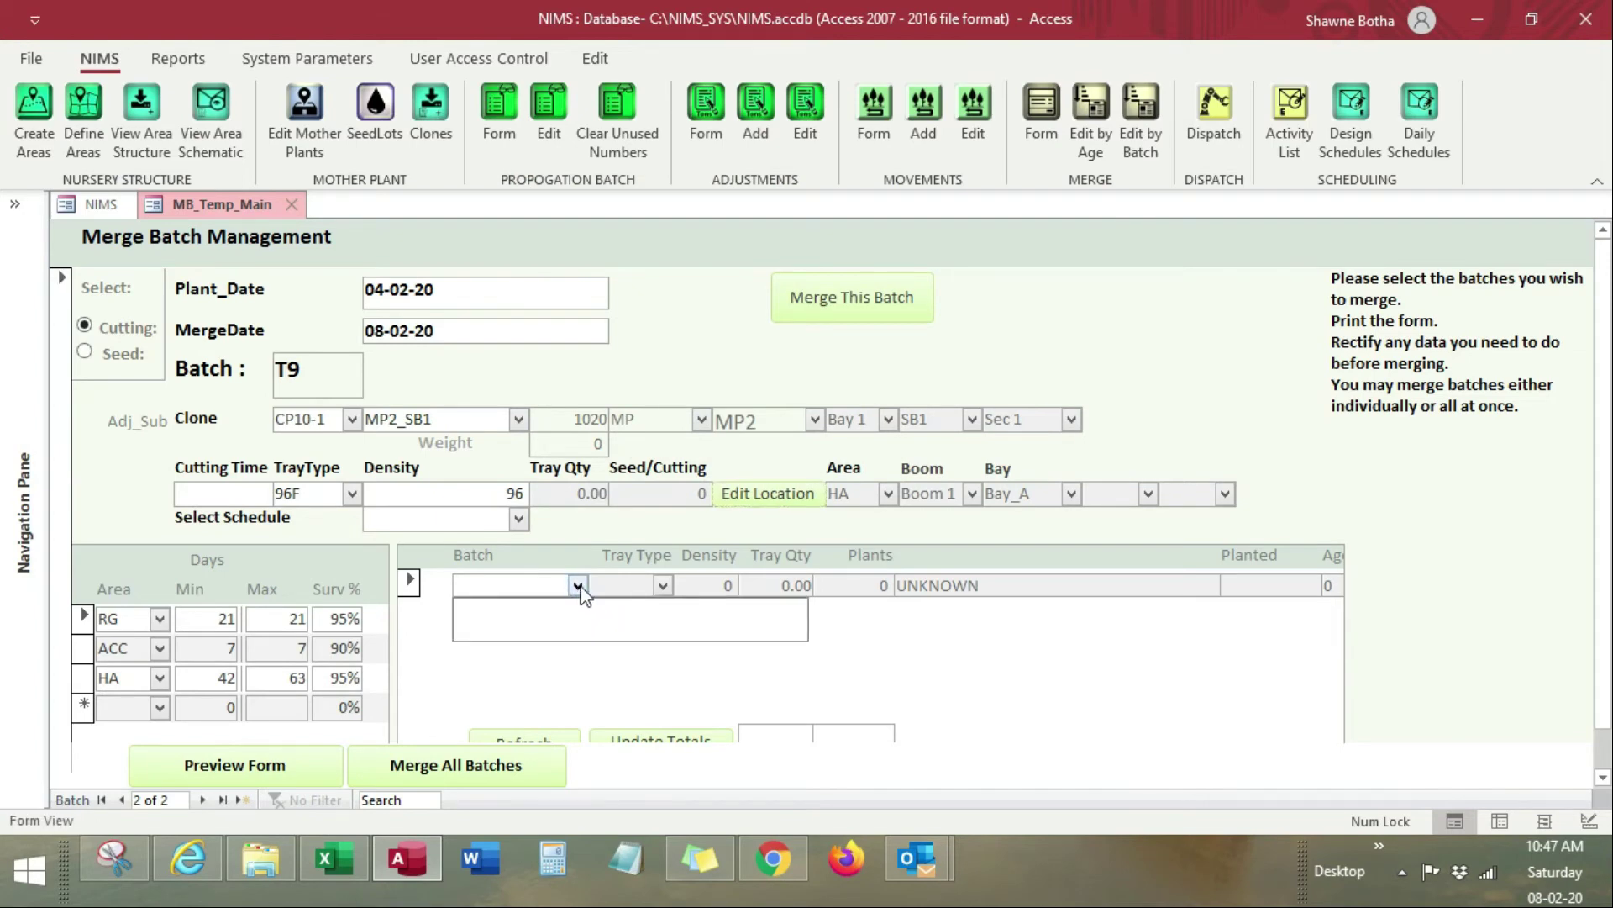
# Step: After checking Excel, correct batch T9's density to 48
pyautogui.hotkey('alt', 'Tab')
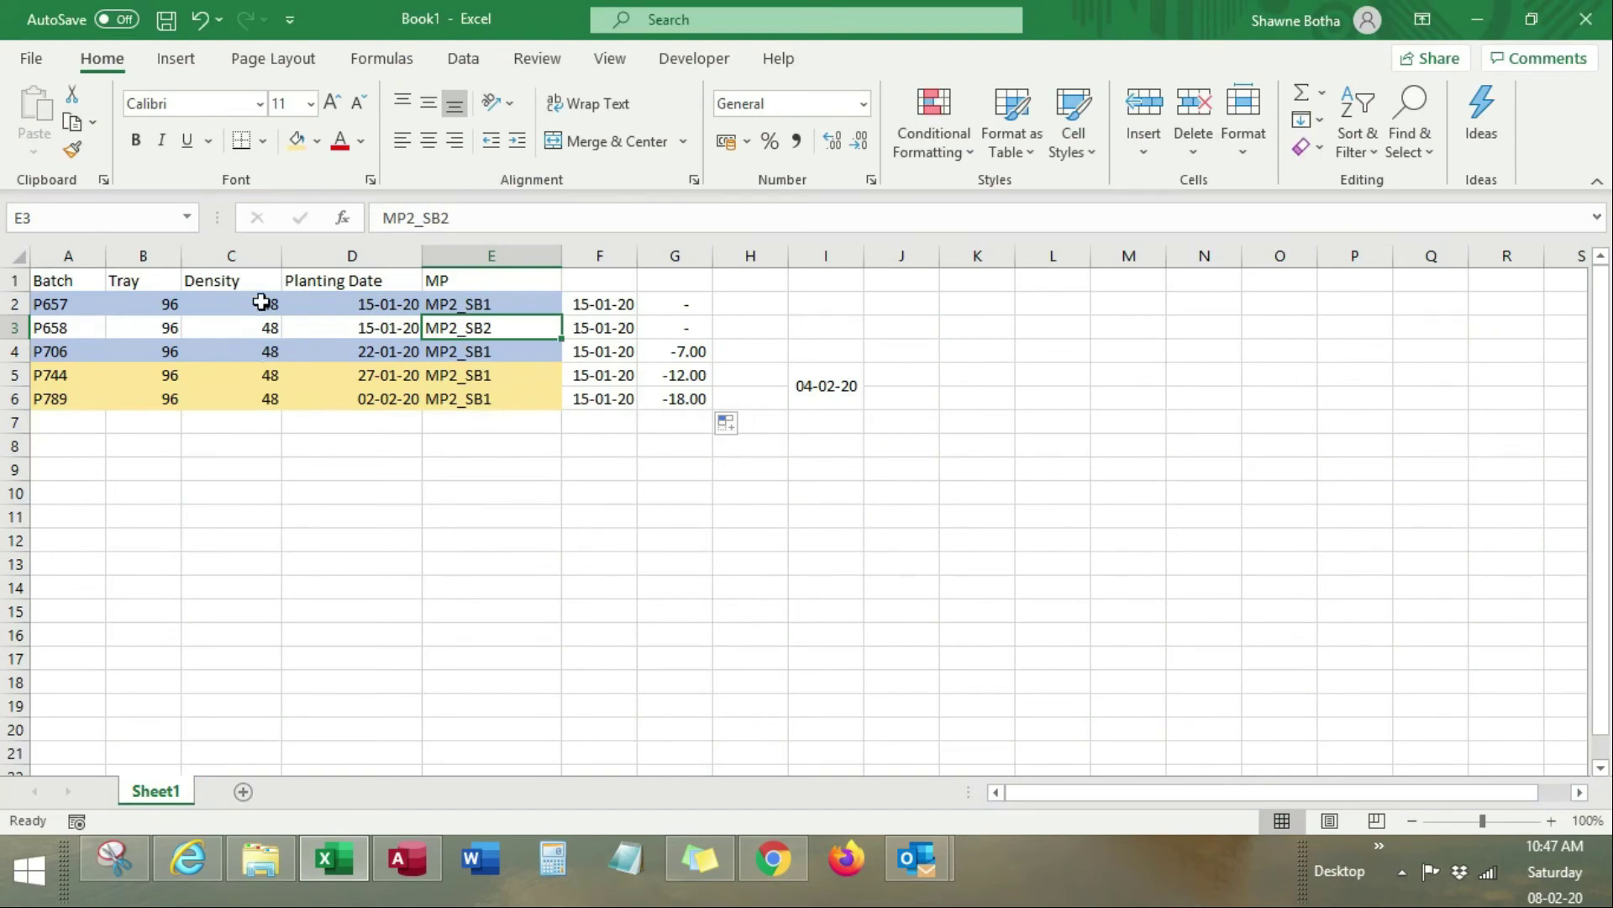
pyautogui.hotkey('alt', 'Tab')
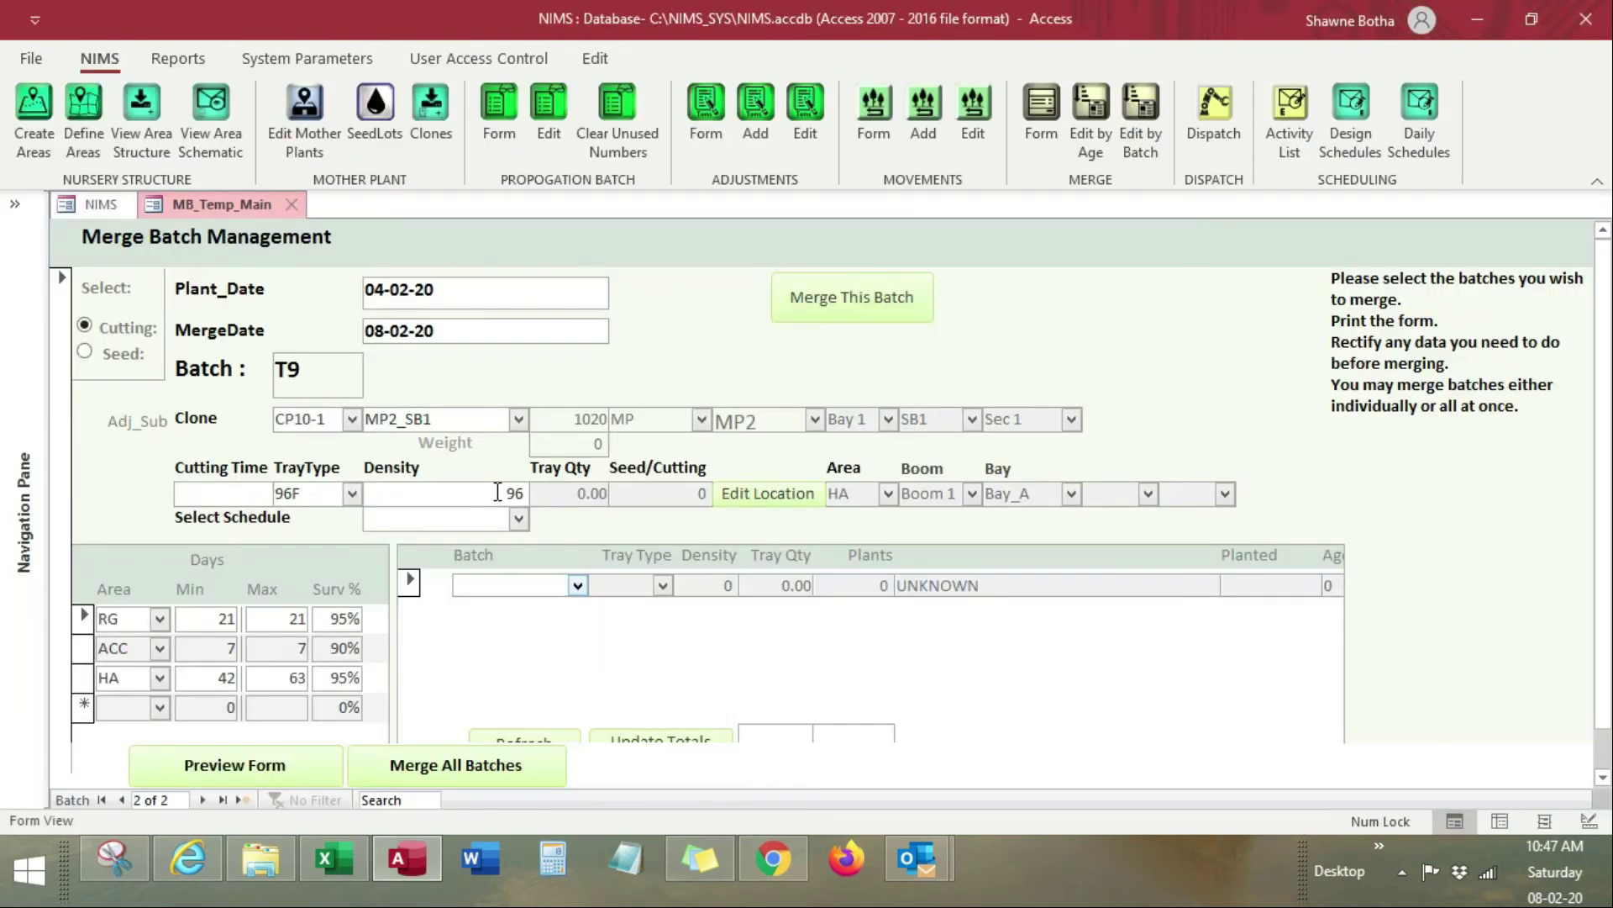
pyautogui.write('48')
pyautogui.press('Tab')
# Step: Compare the merge batch list with Excel's planting dates in D2:D4
pyautogui.click(412, 519)
pyautogui.click(578, 586)
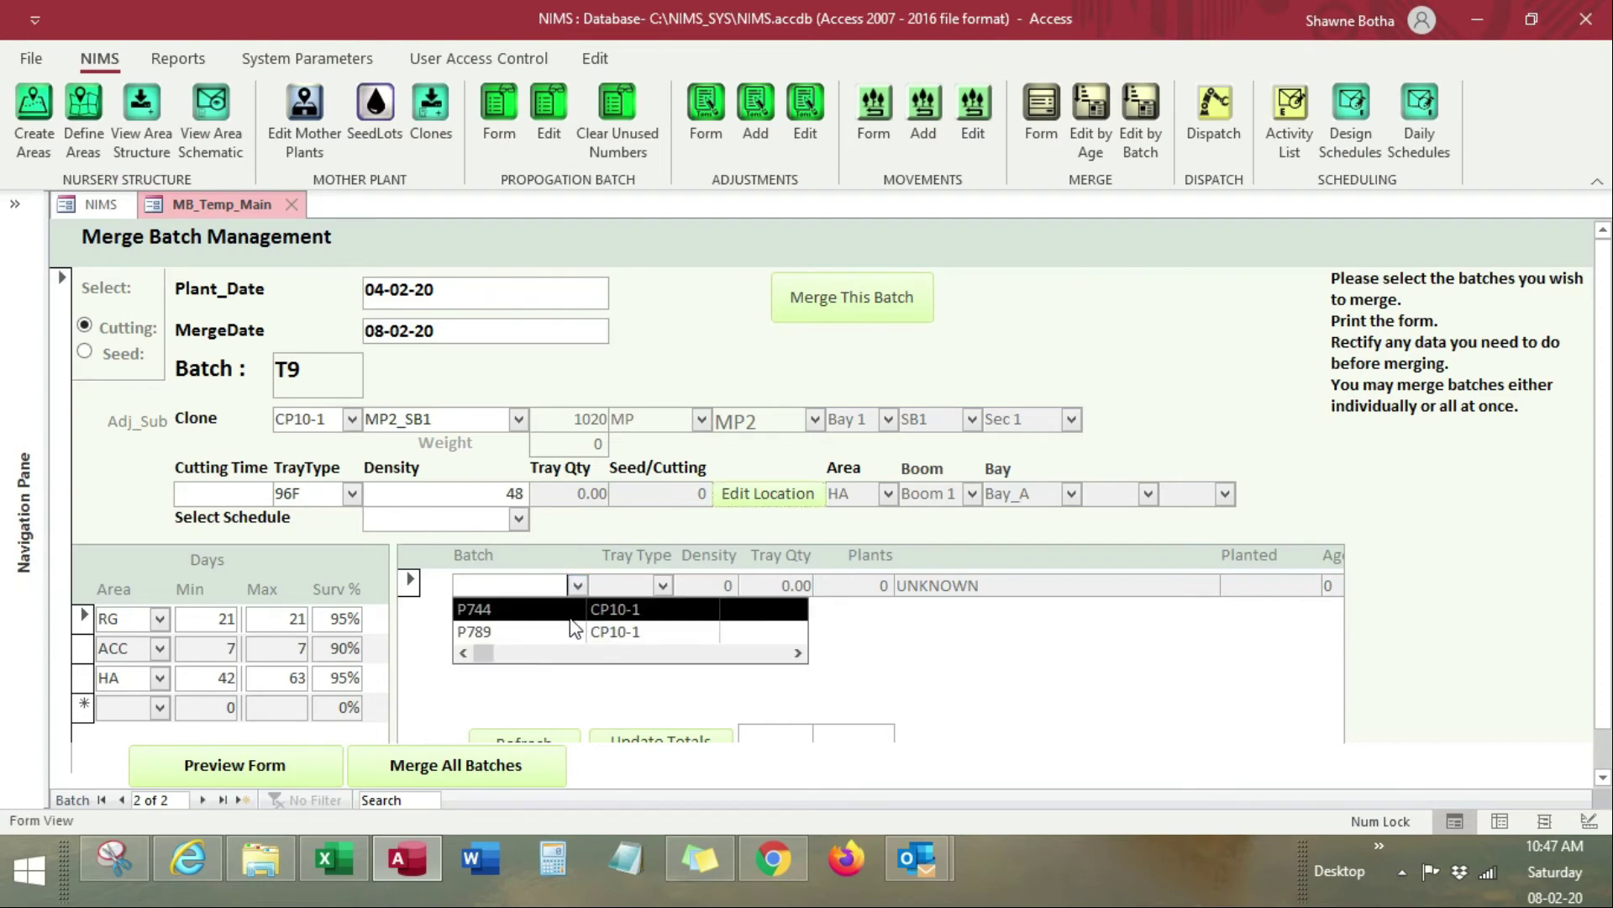
pyautogui.hotkey('alt', 'Tab')
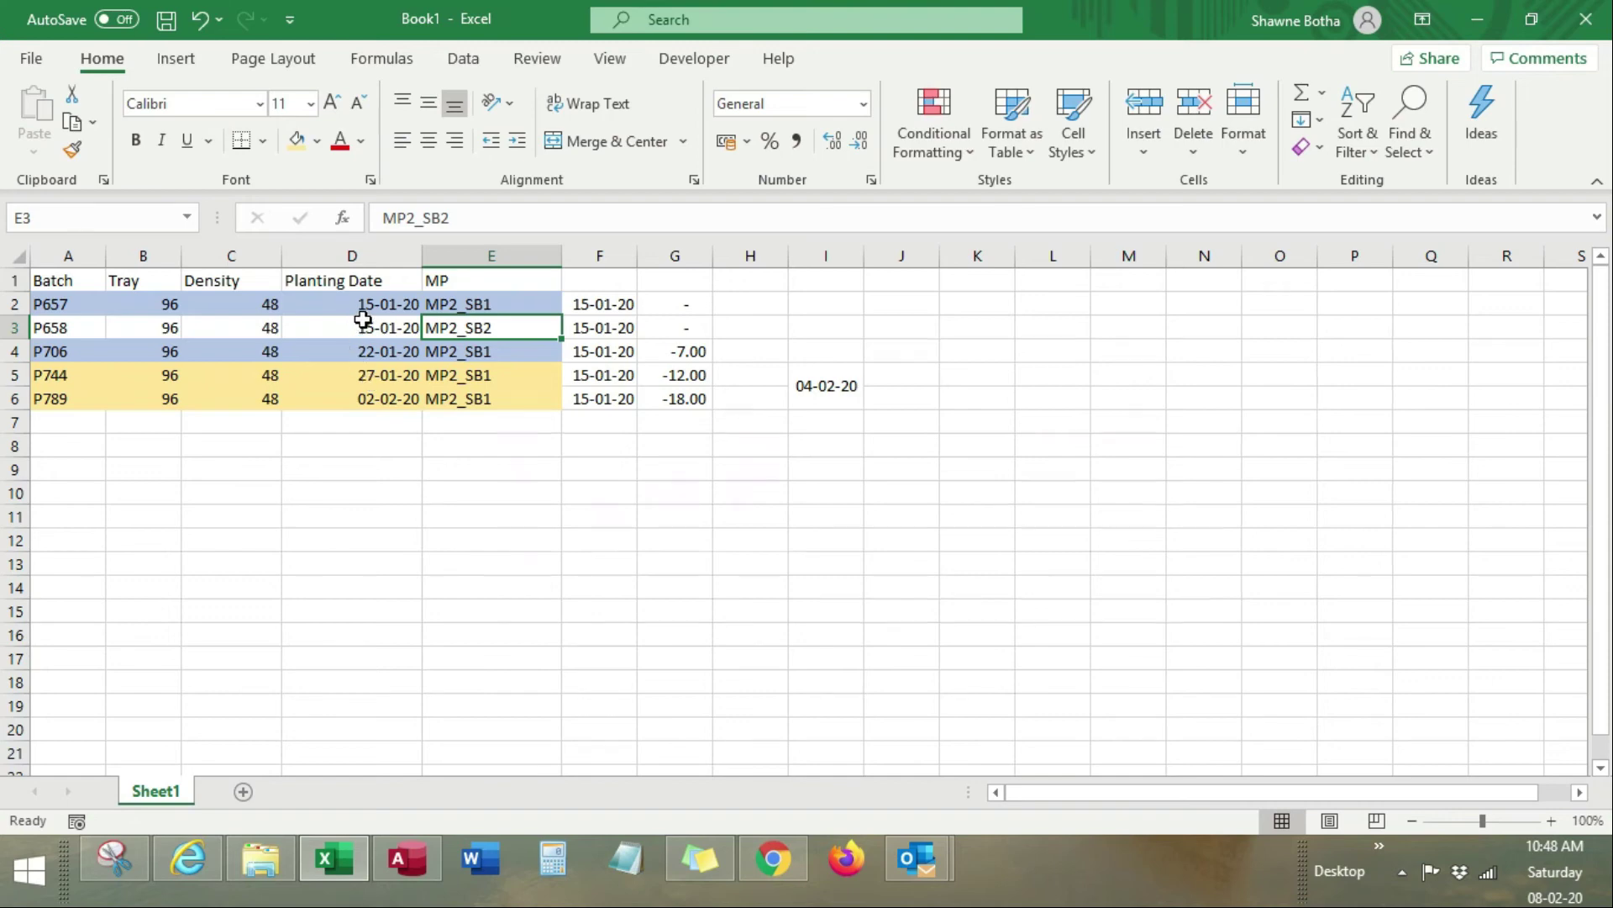
pyautogui.hotkey('alt', 'Tab')
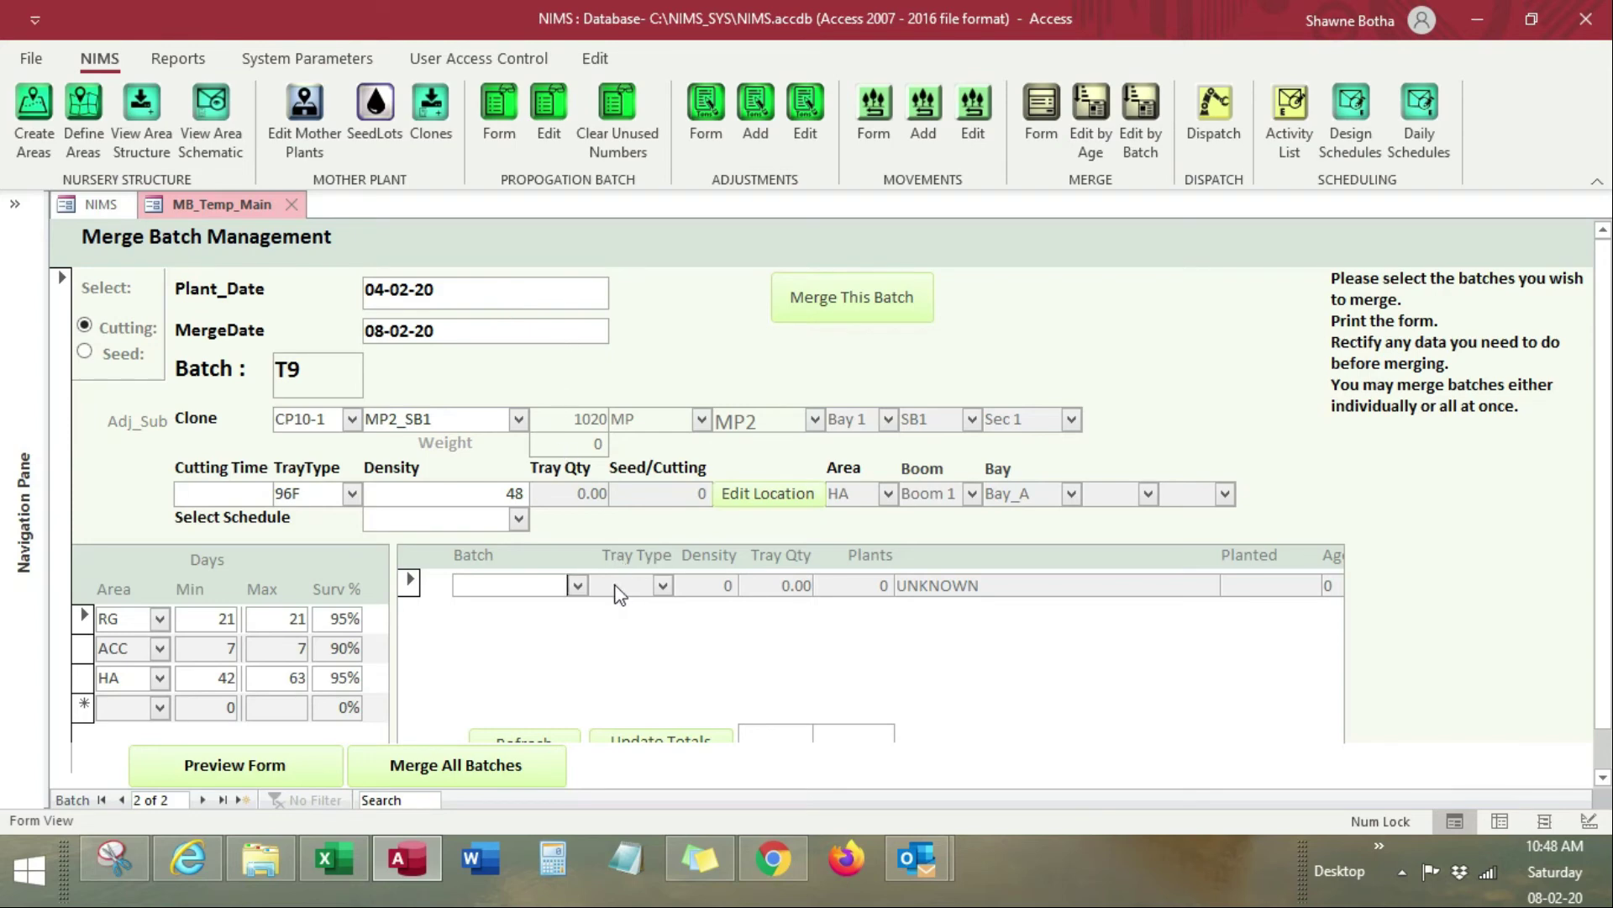
pyautogui.hotkey('alt', 'Tab')
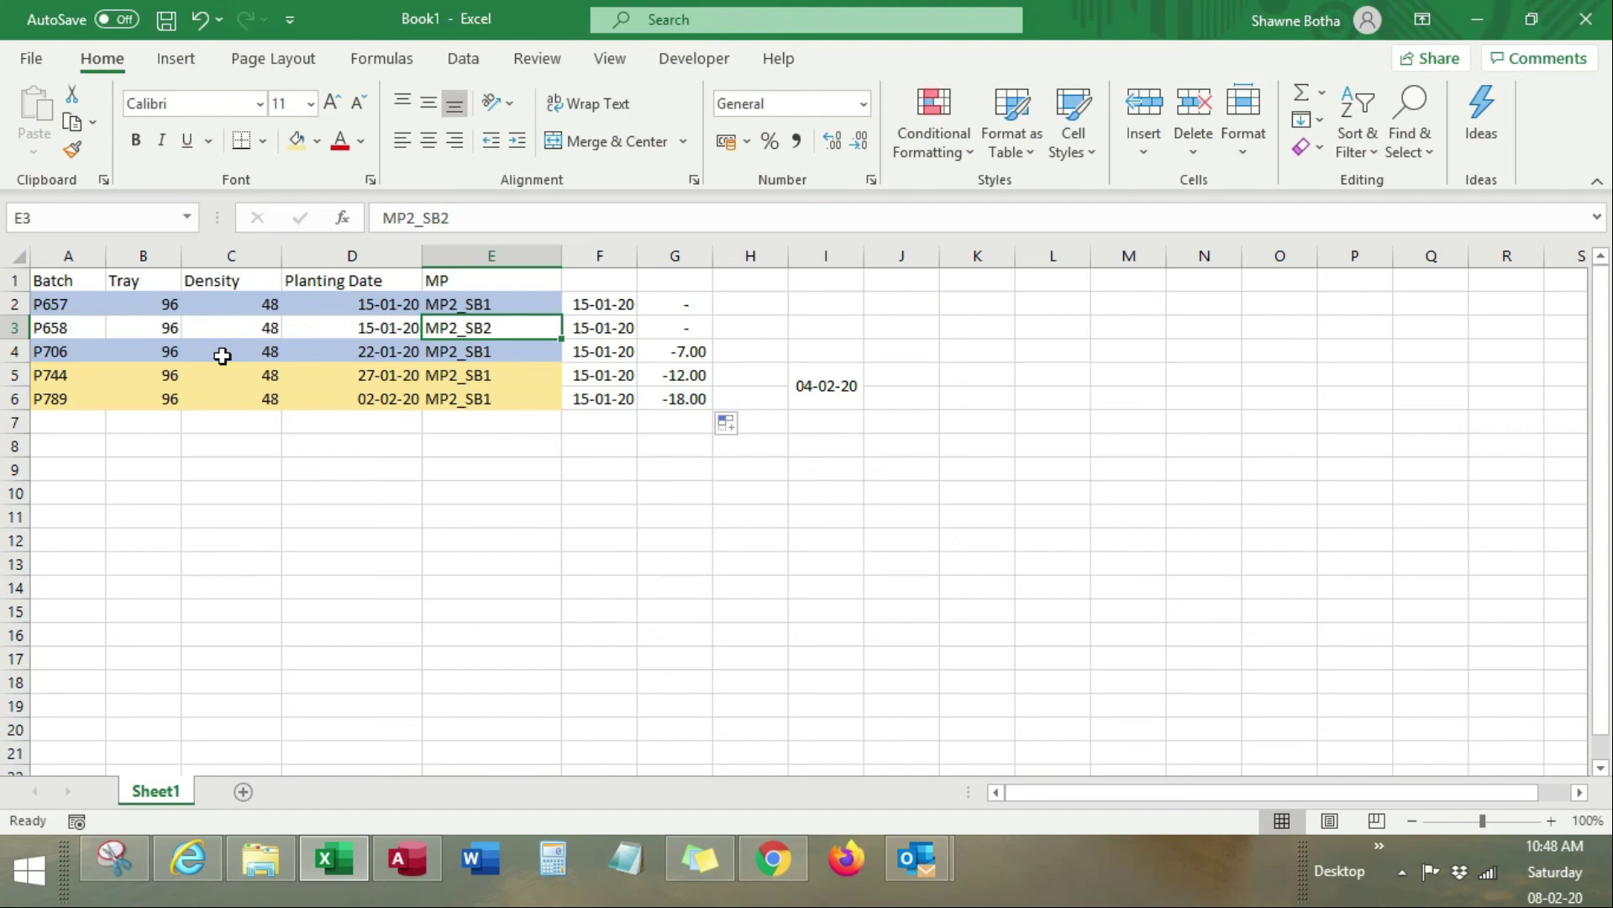
pyautogui.hotkey('alt', 'Tab')
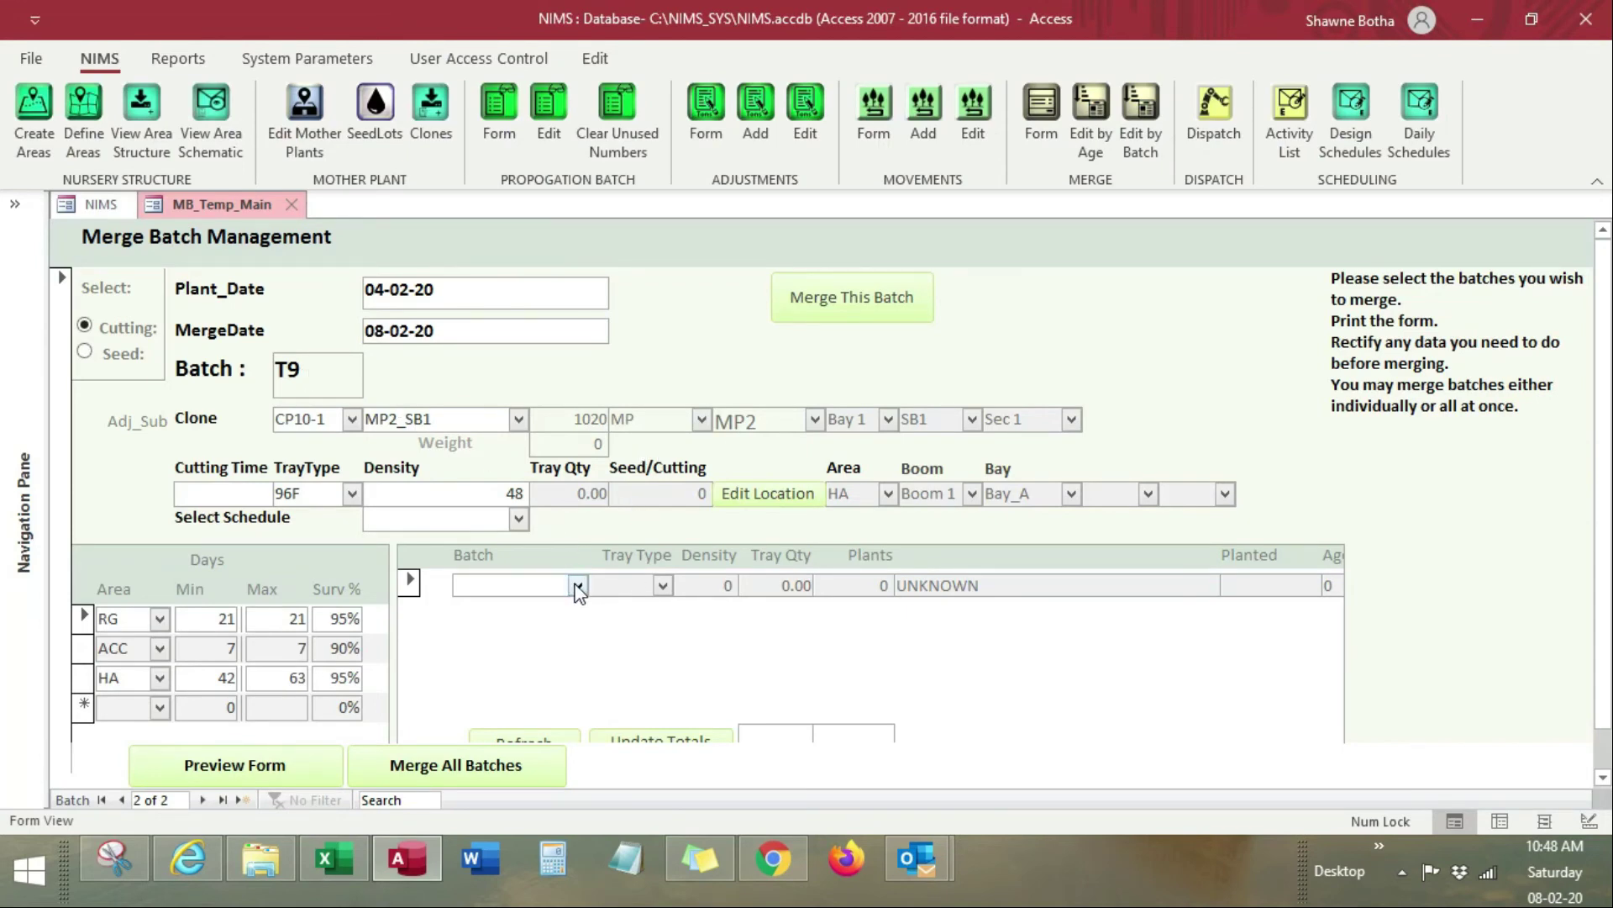
pyautogui.hotkey('alt', 'Tab')
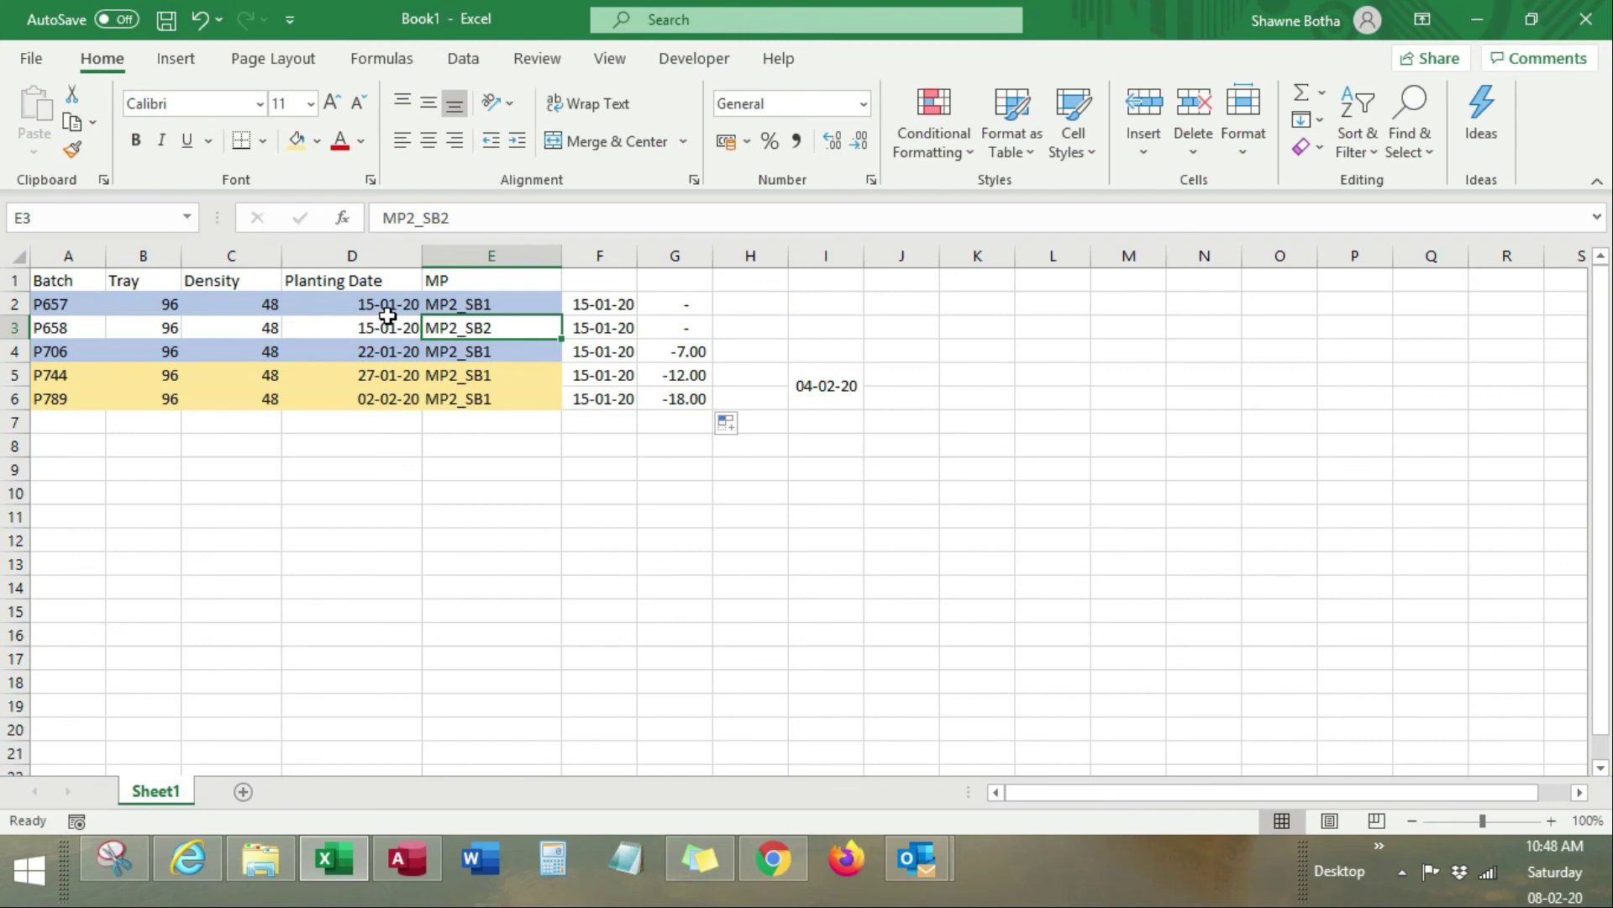
pyautogui.moveTo(388, 353); pyautogui.dragTo(375, 304)
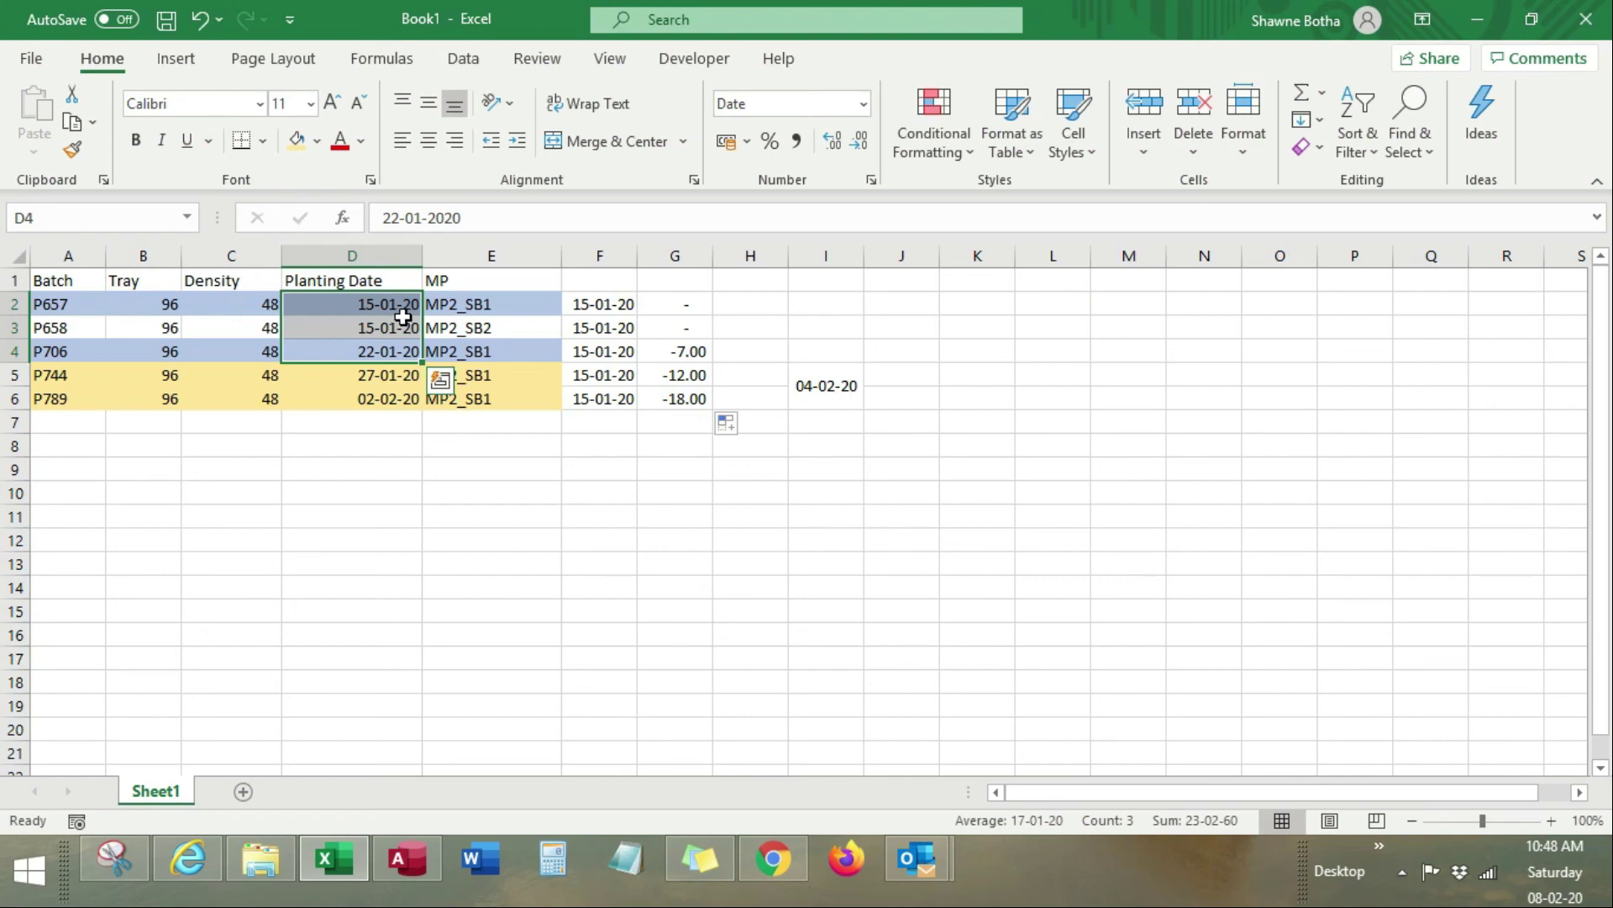
pyautogui.hotkey('alt', 'Tab')
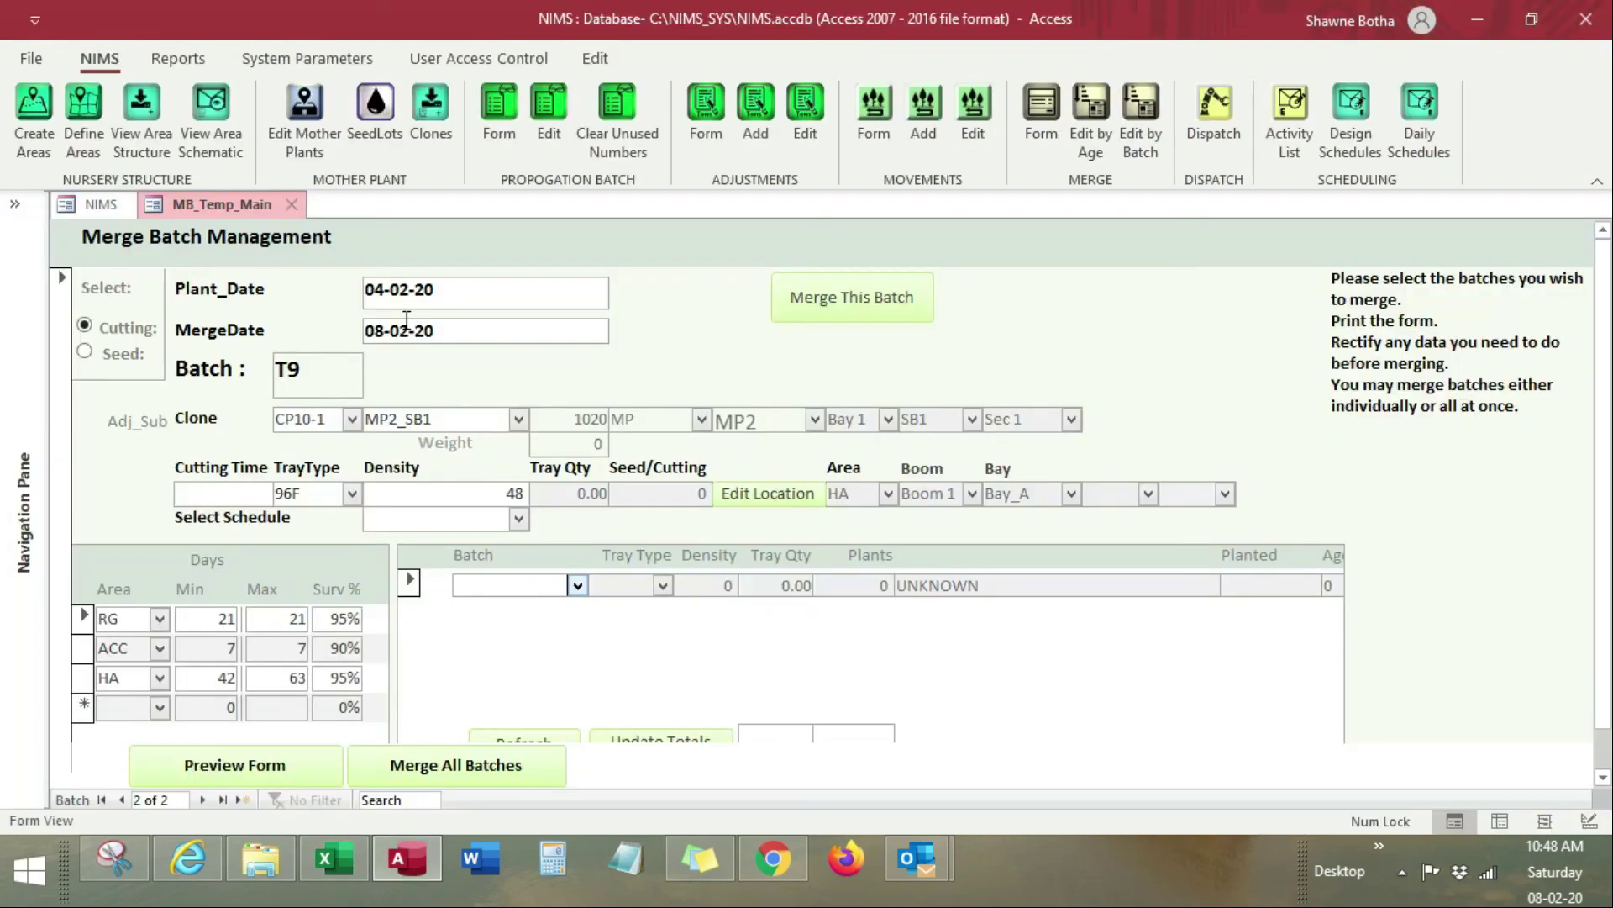
# Step: Add batches P744 and P789 to merge batch T9 and recalculate its totals
pyautogui.click(578, 586)
pyautogui.click(577, 606)
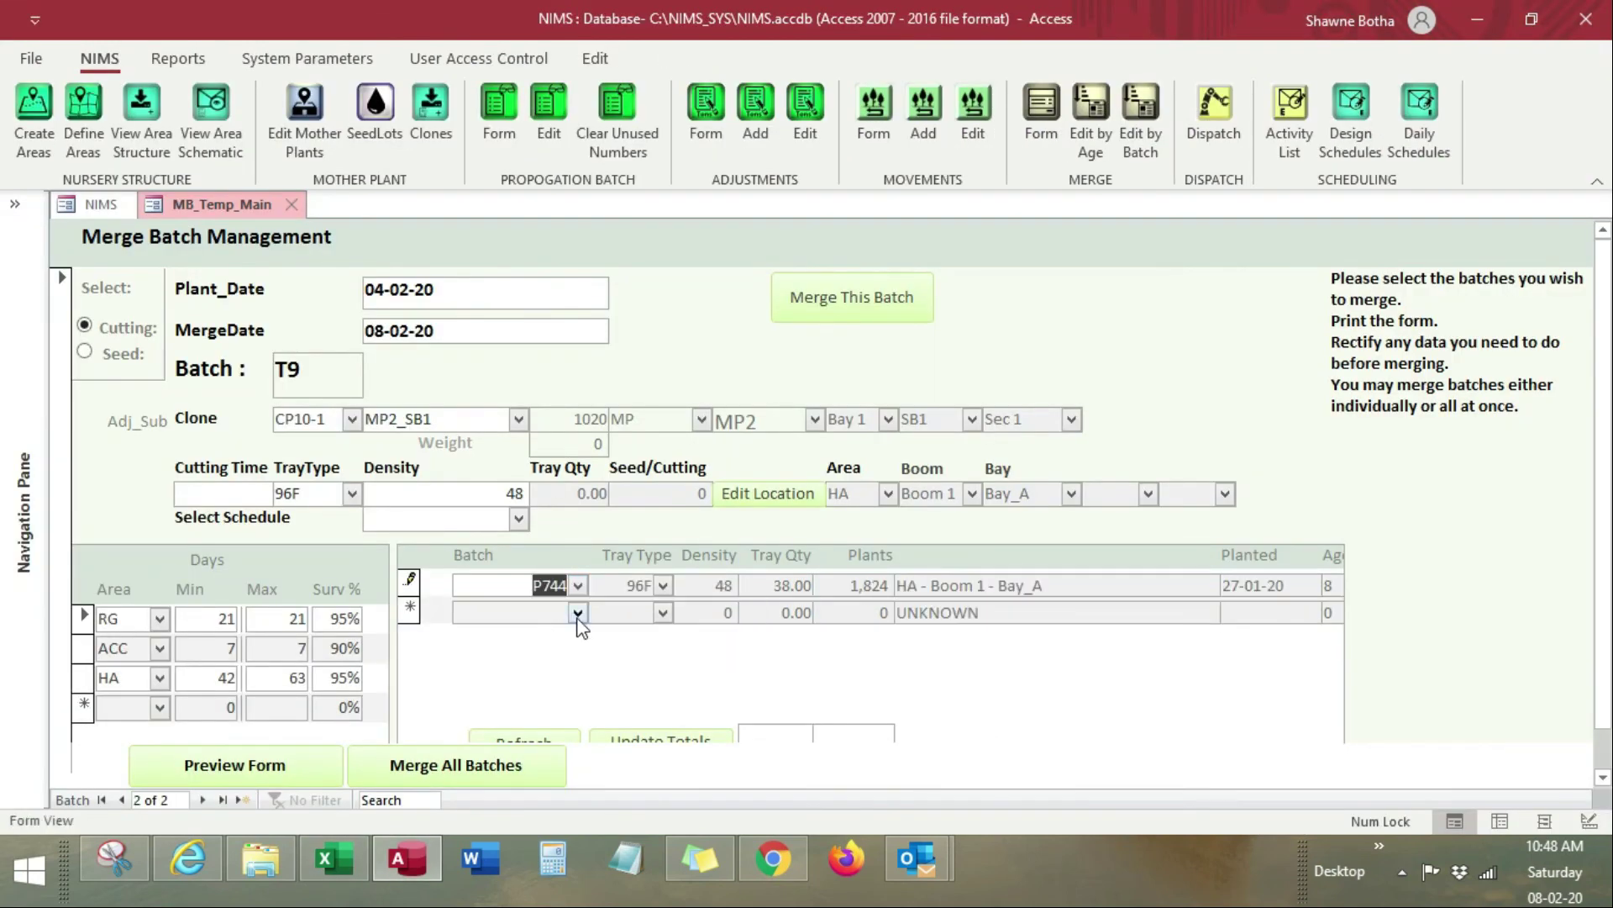
pyautogui.click(577, 612)
pyautogui.click(552, 661)
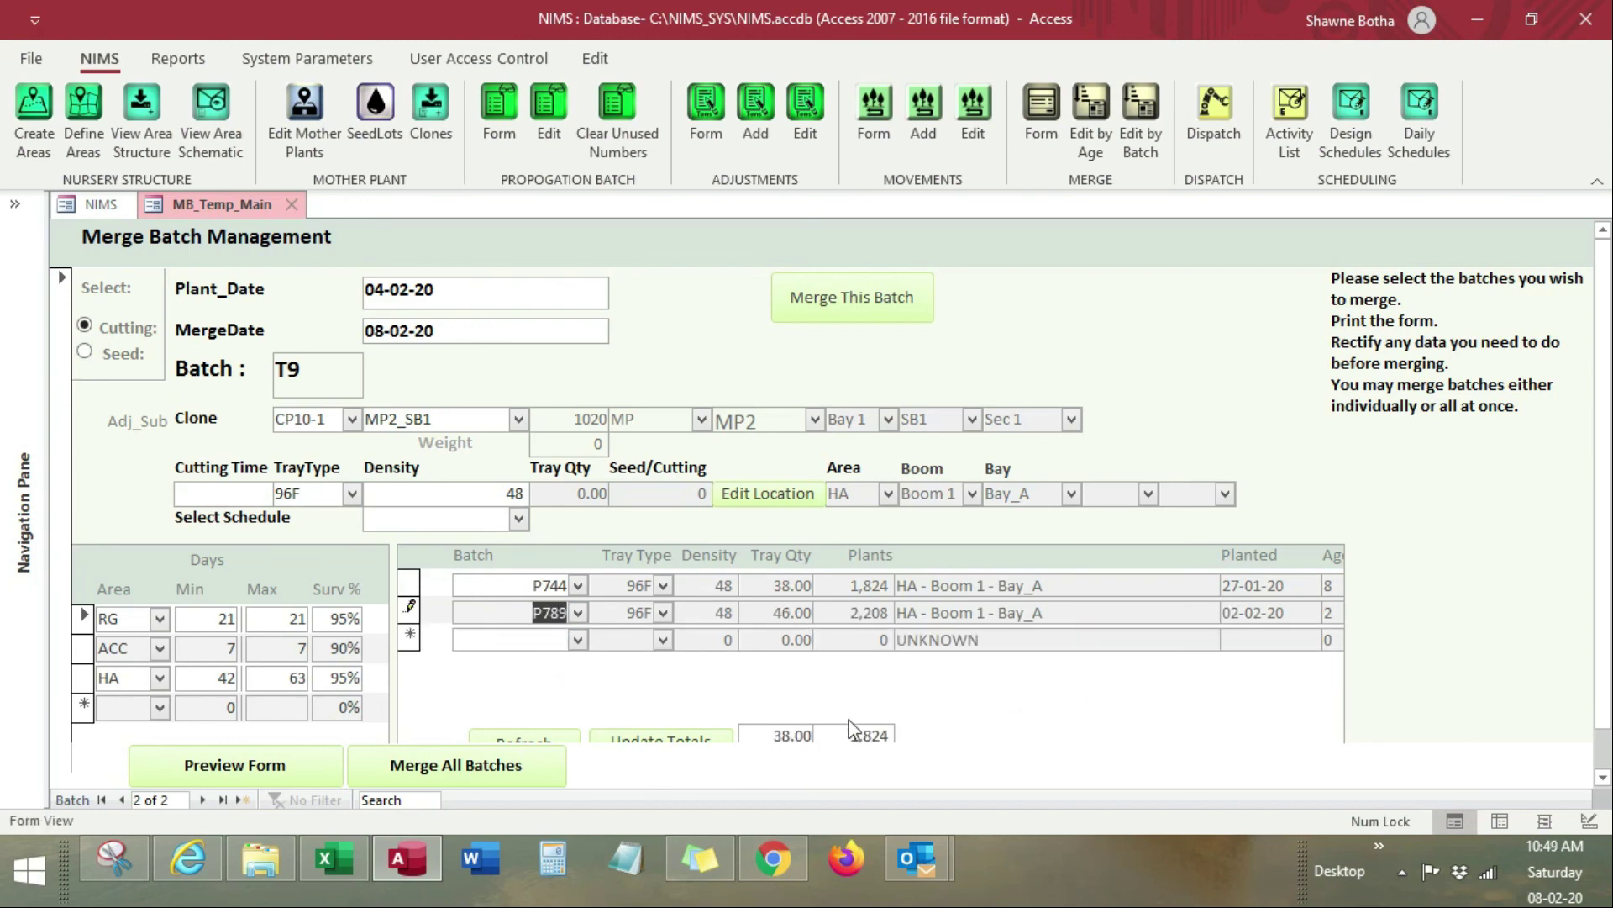
pyautogui.click(693, 737)
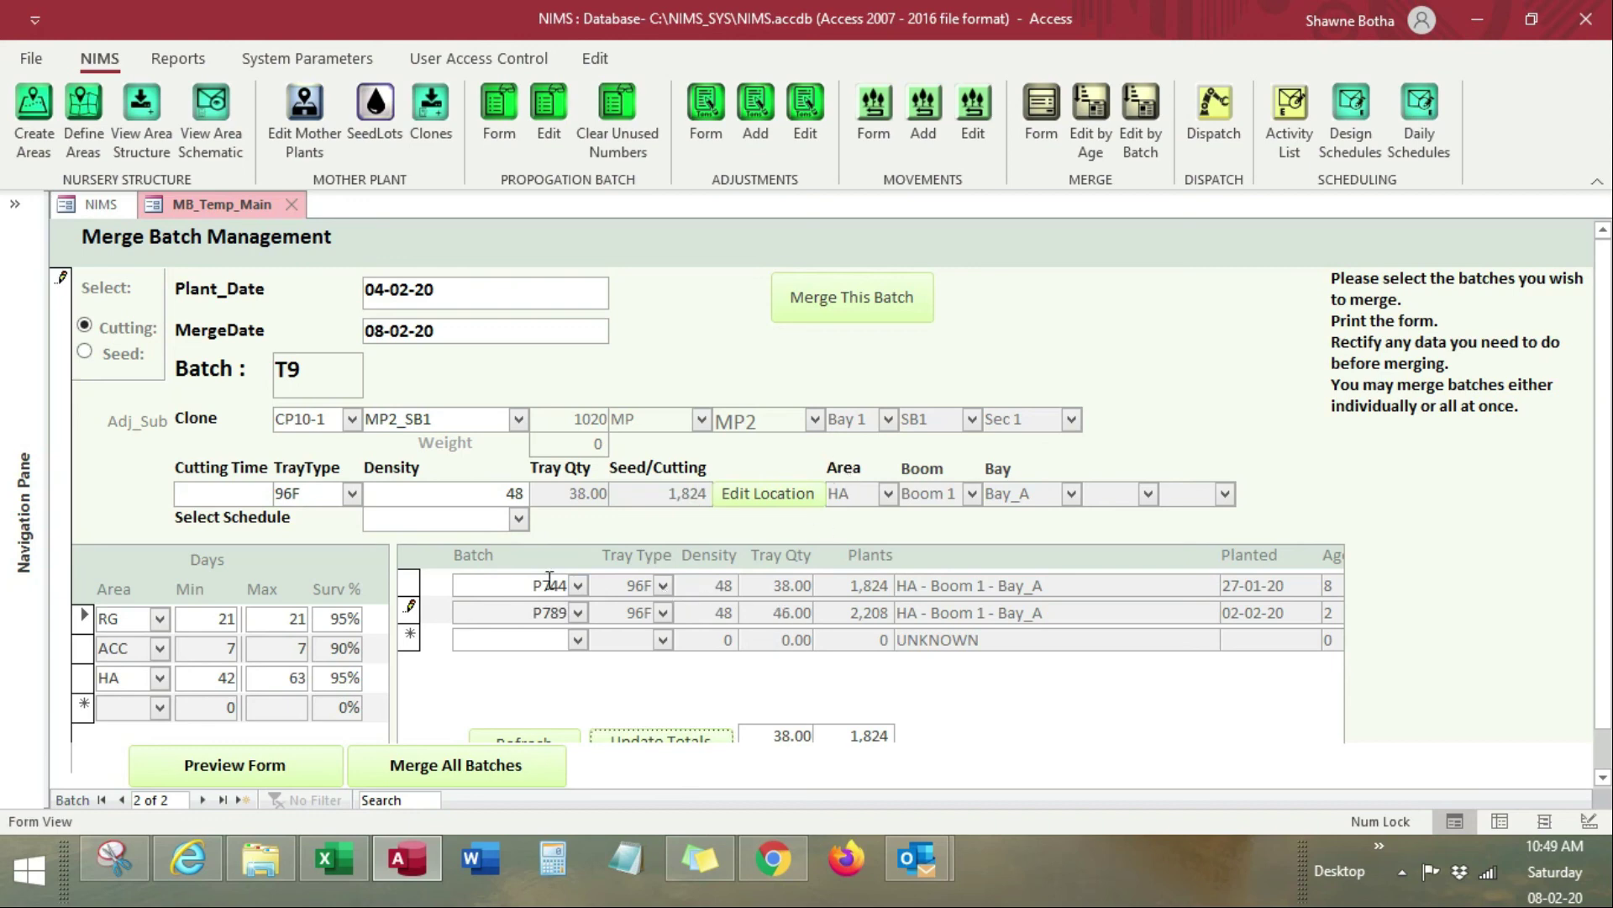
# Step: Cut the P789 record from the merge, then refresh the list and recalculate totals
pyautogui.rightClick(414, 612)
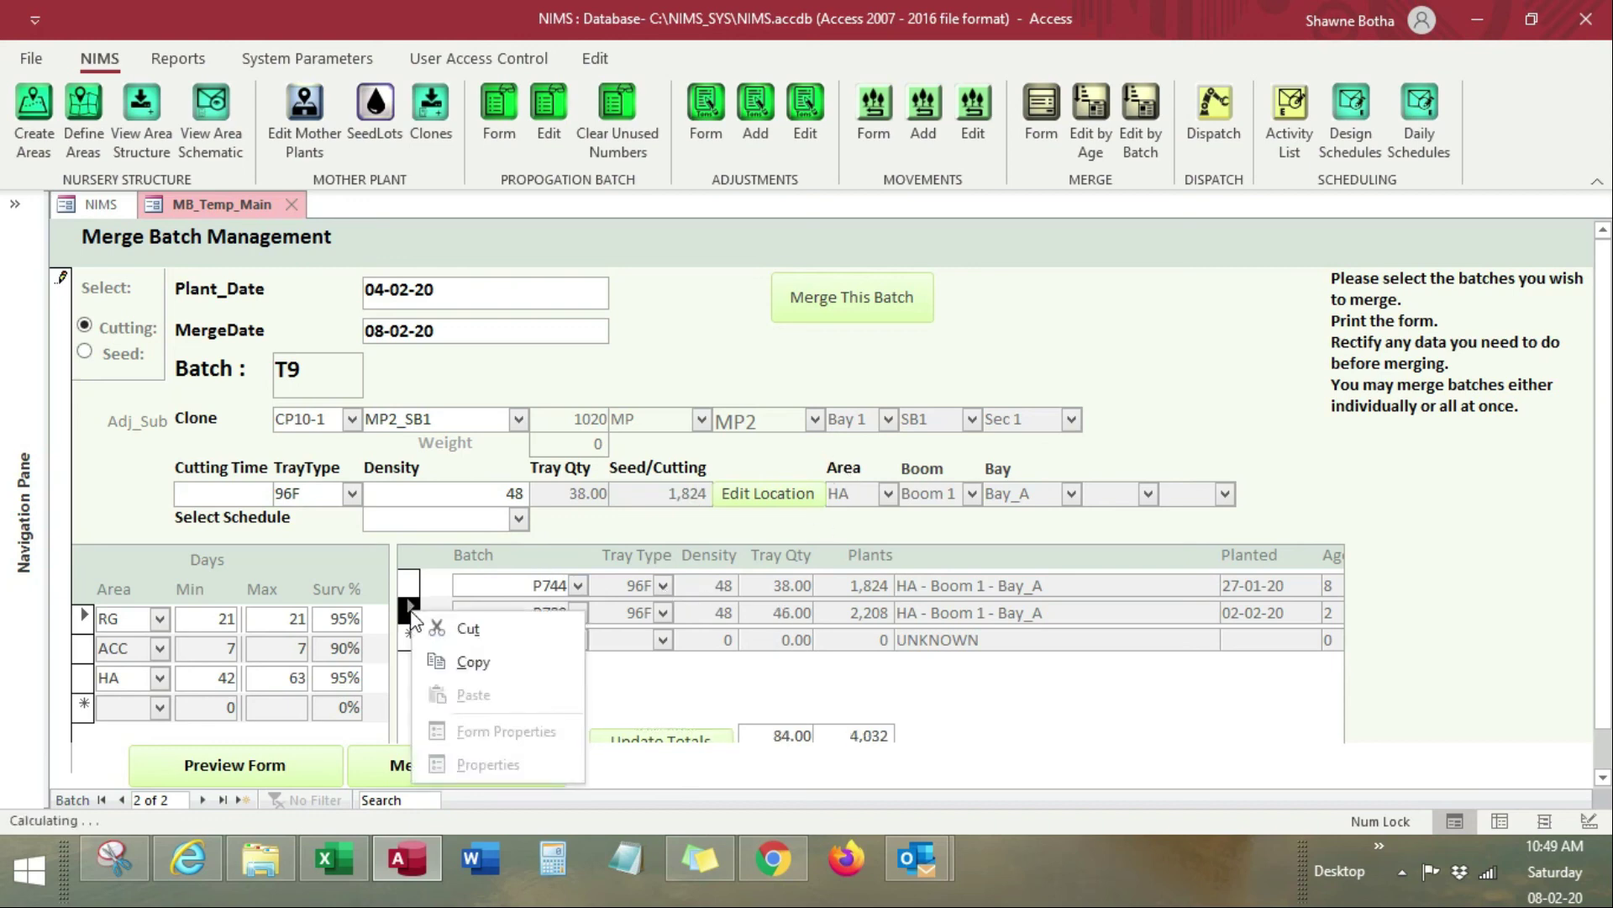
pyautogui.click(459, 627)
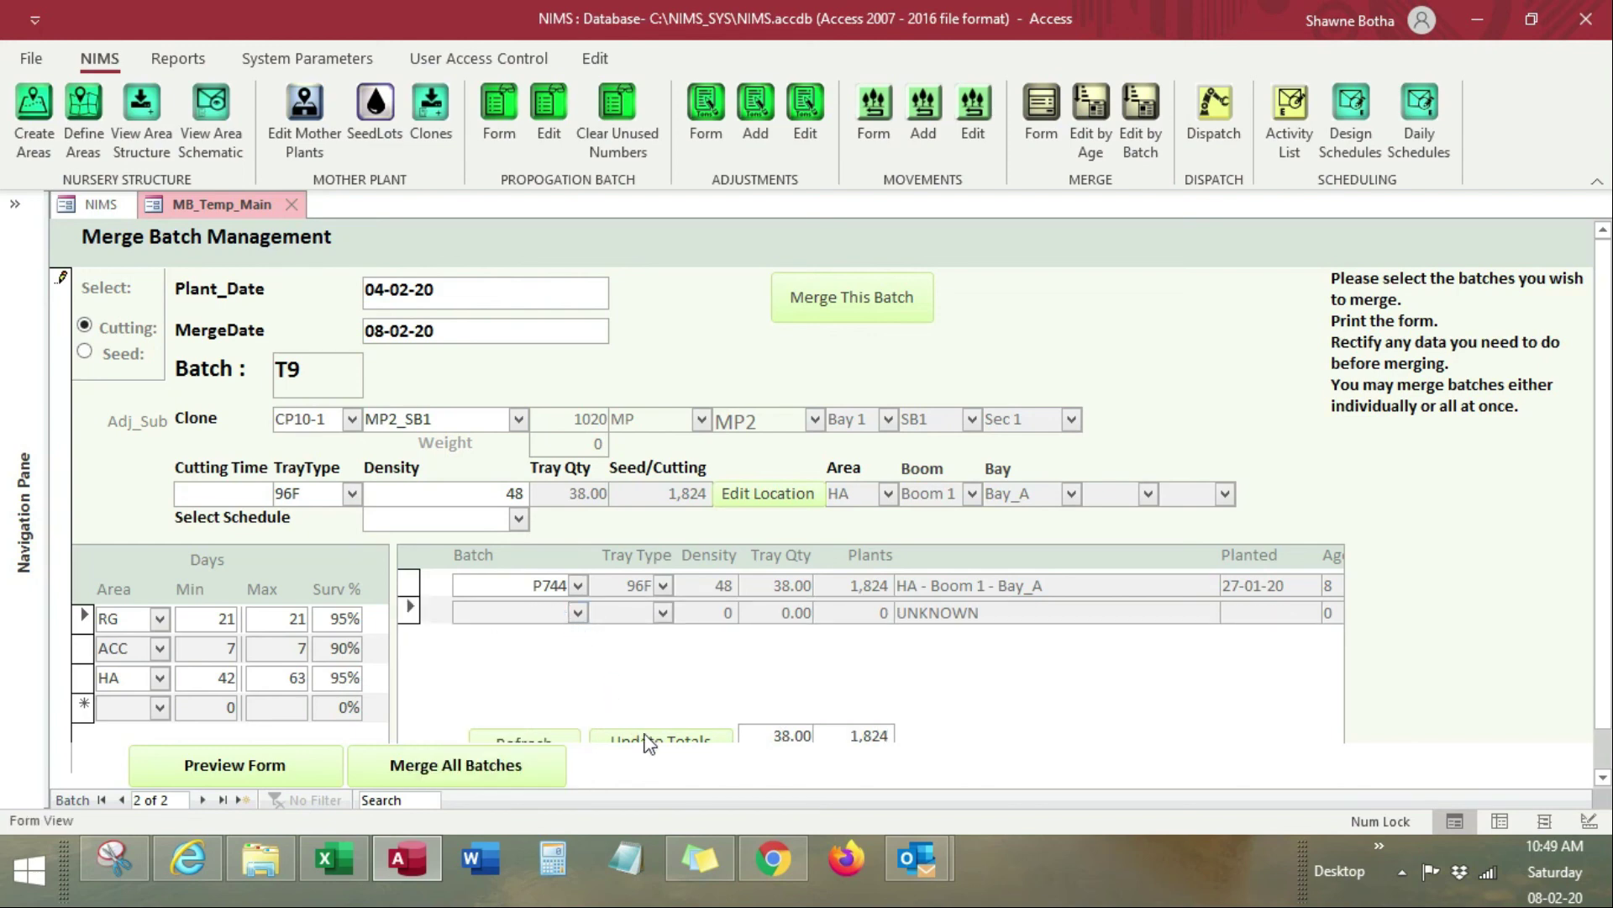
pyautogui.click(561, 738)
pyautogui.click(645, 740)
# Step: Re-add P789 so T9's totals update to 84.00 trays and 4,032 plants
pyautogui.click(578, 612)
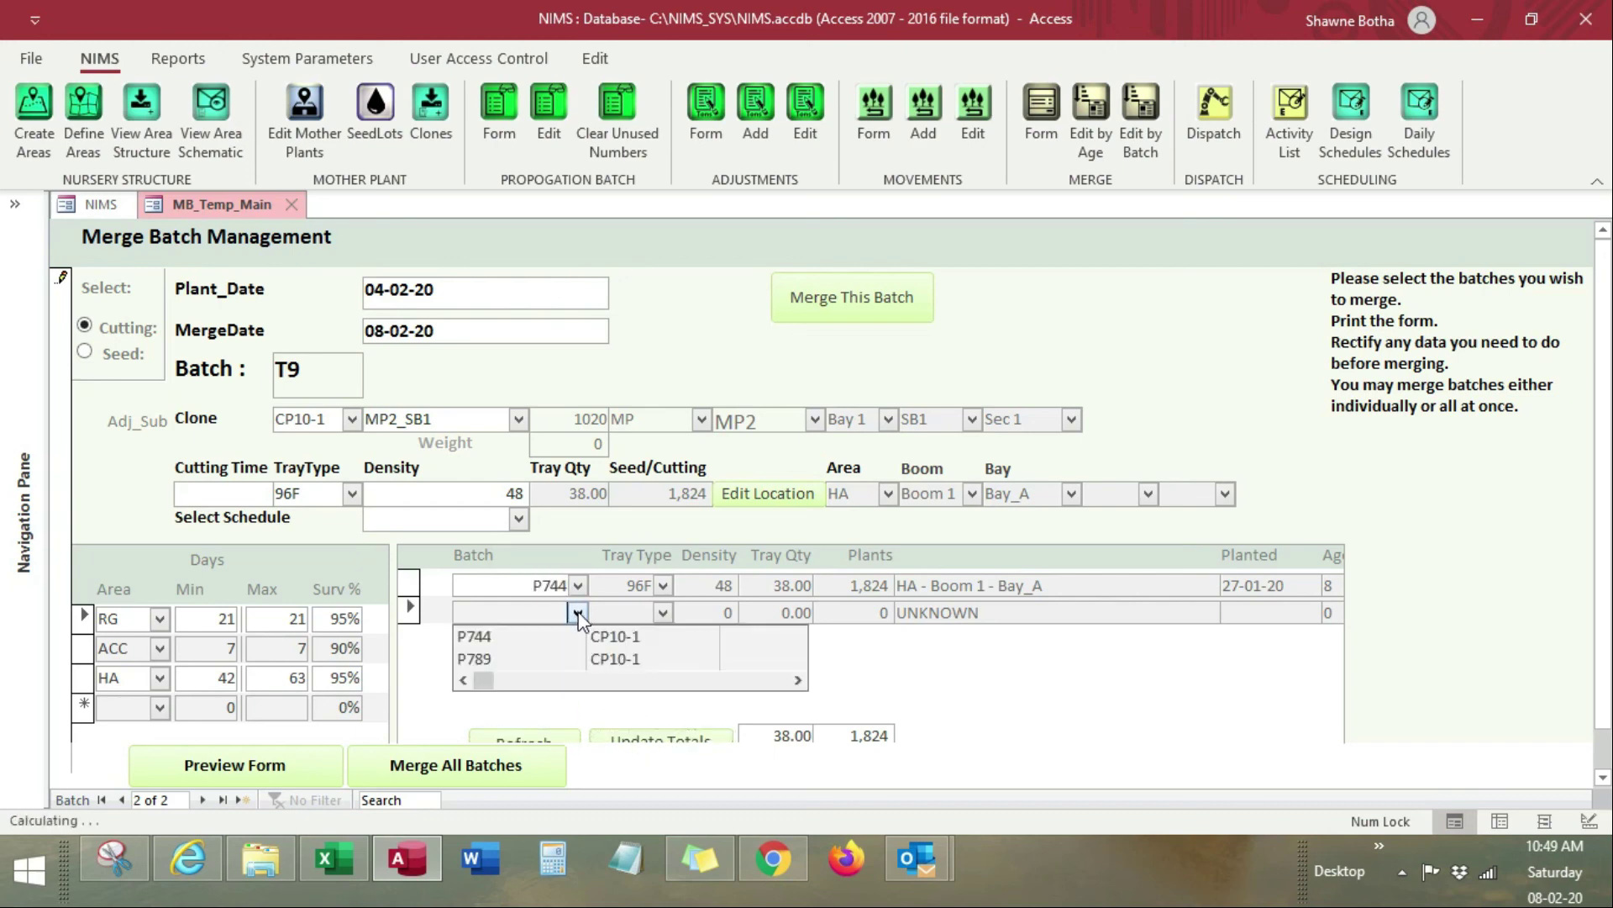
pyautogui.click(555, 661)
pyautogui.click(666, 738)
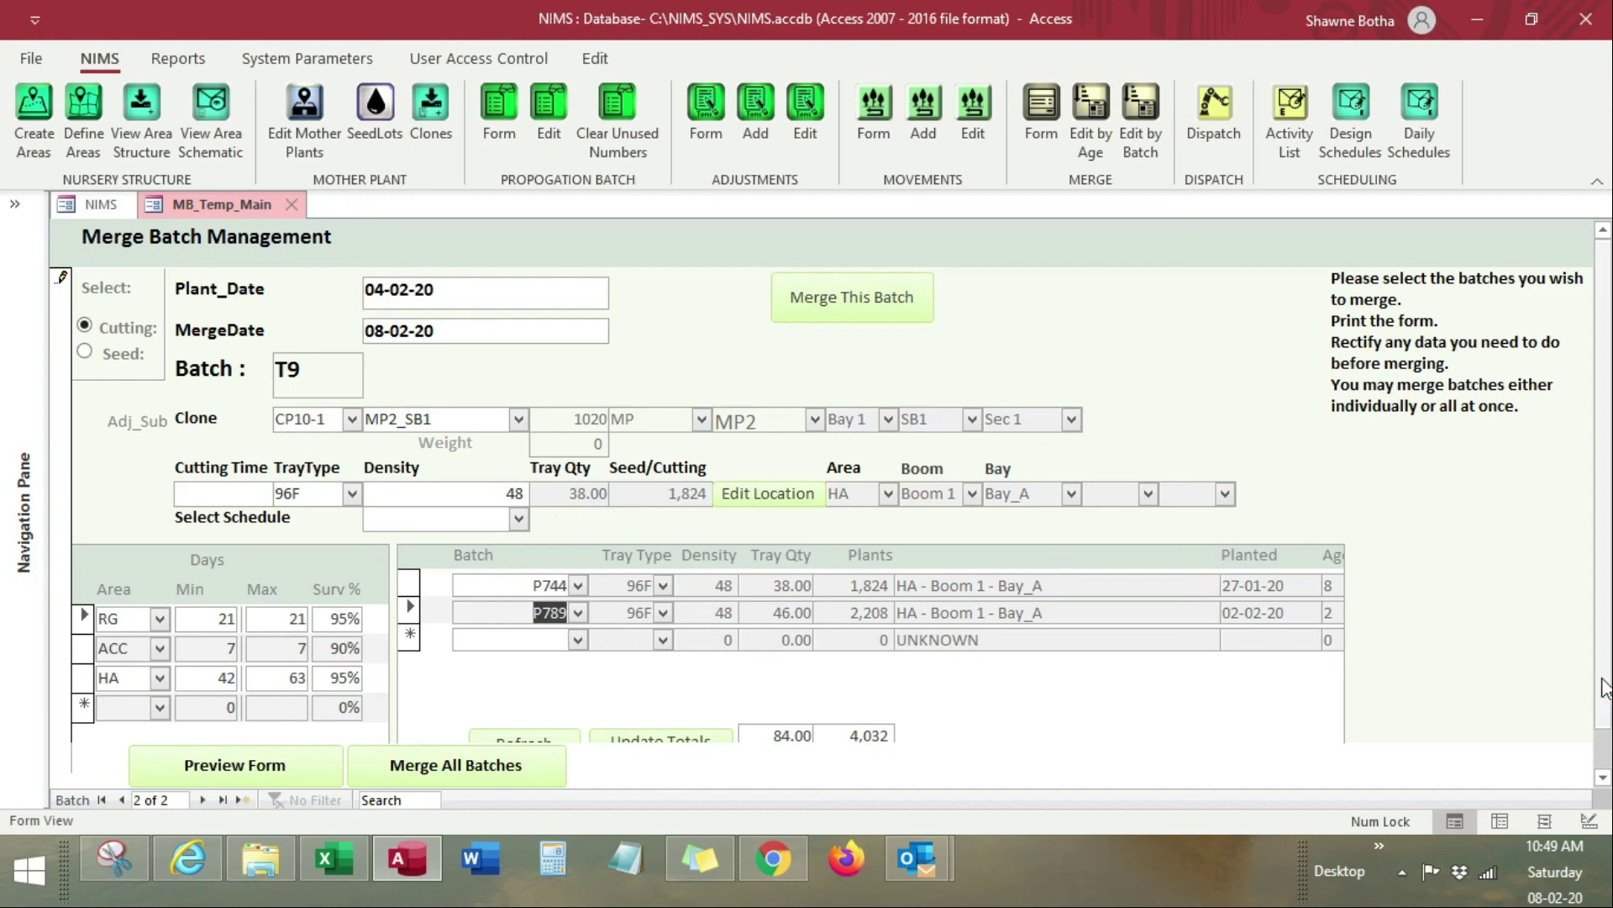
pyautogui.scroll(-1, 859, 731)
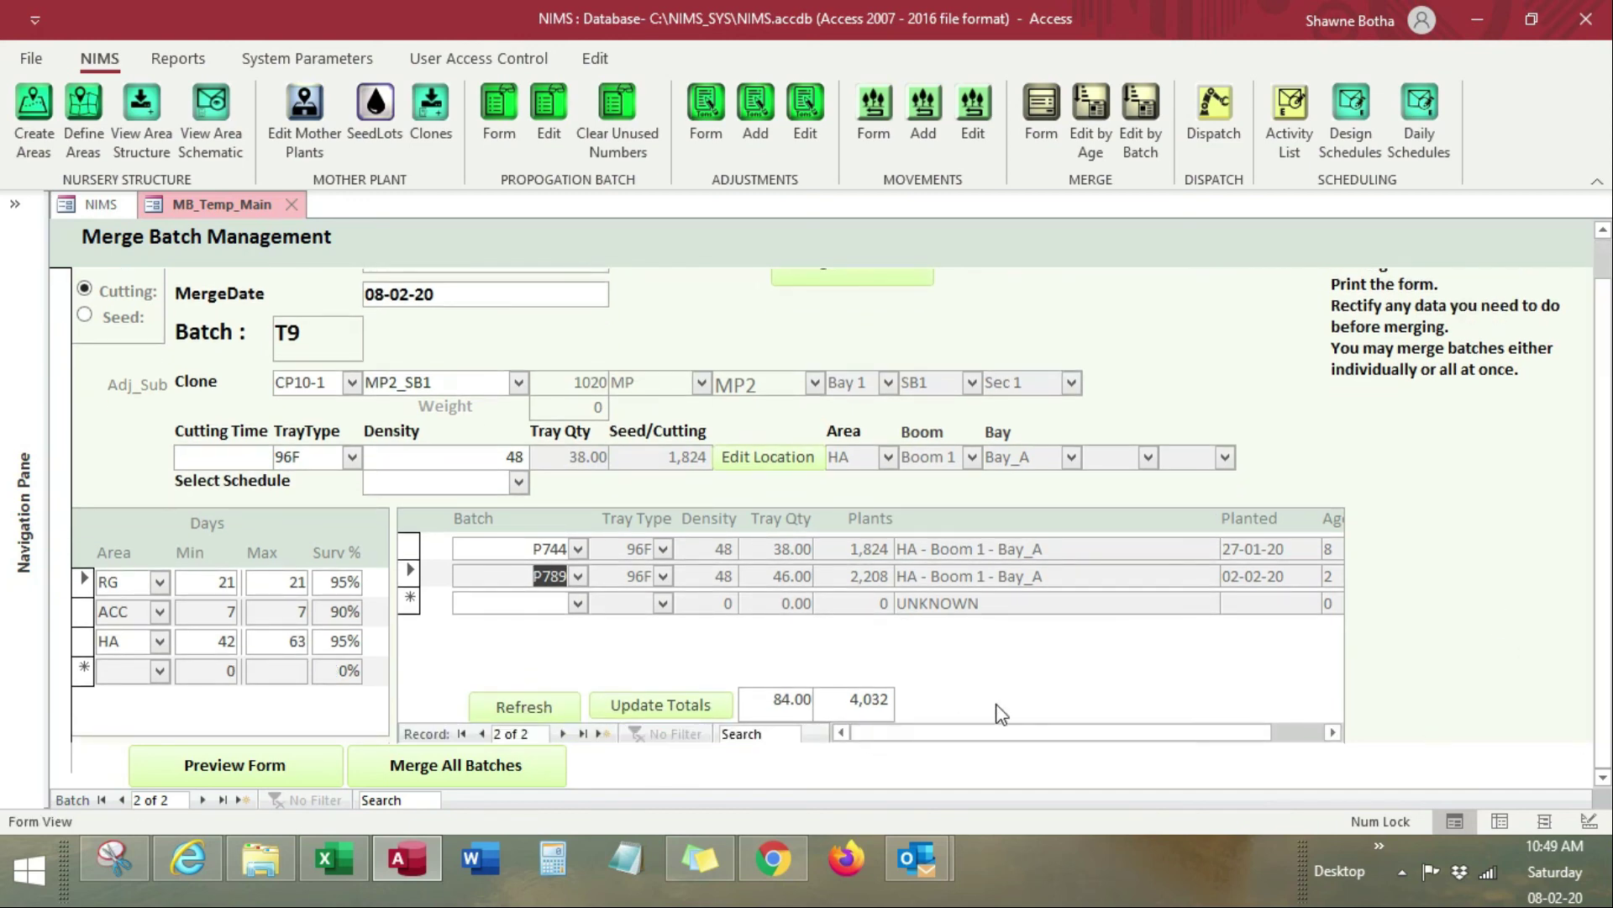
pyautogui.click(645, 704)
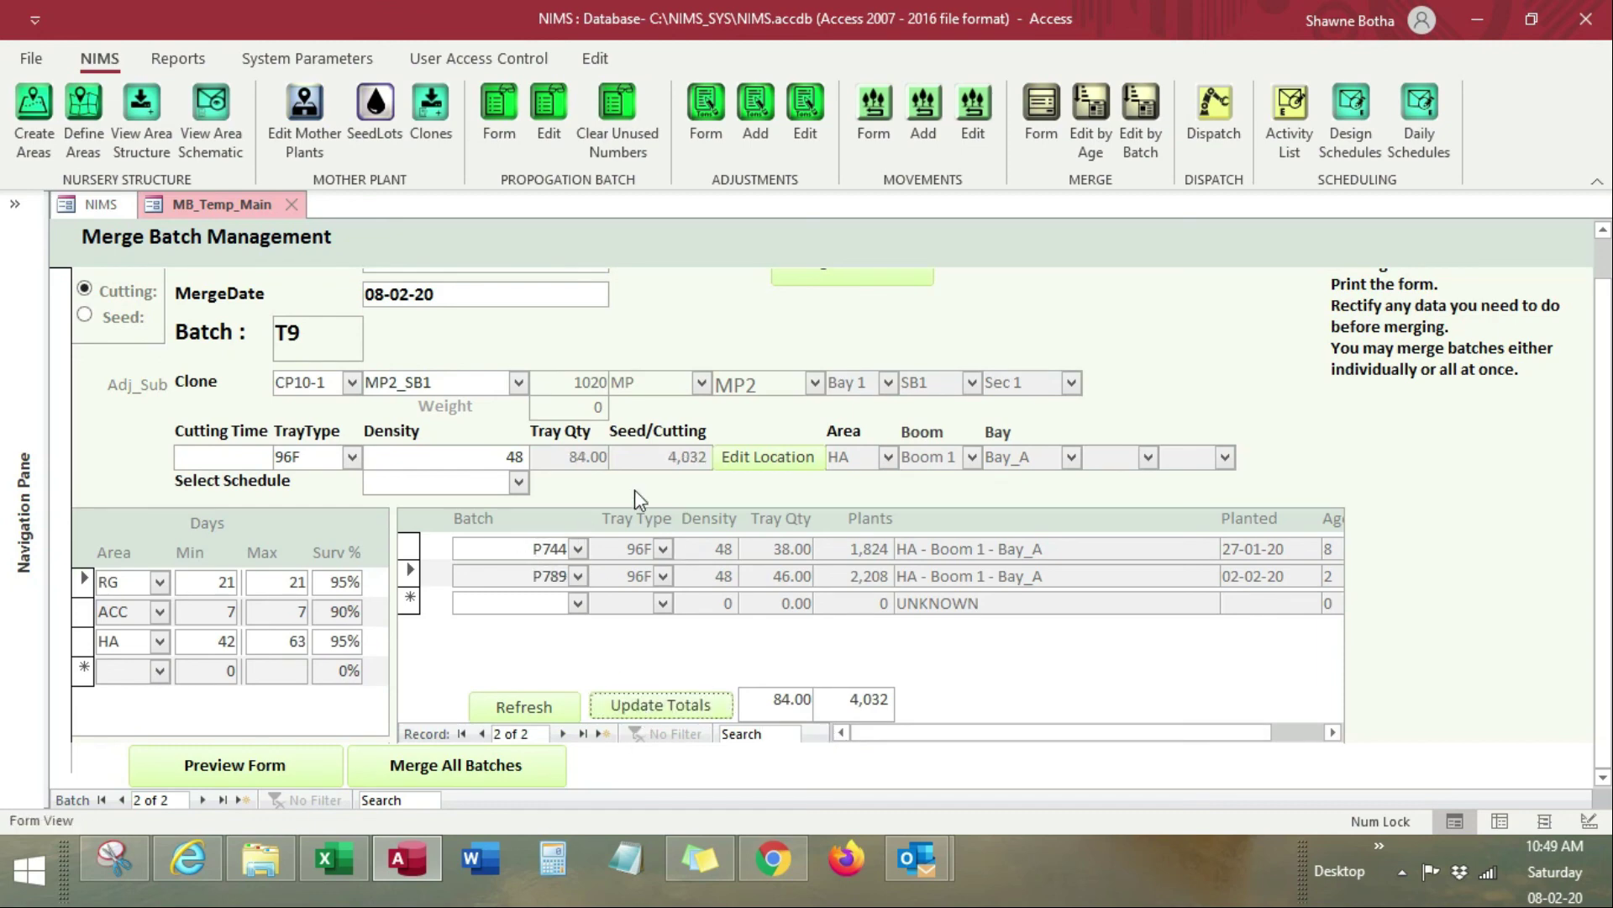